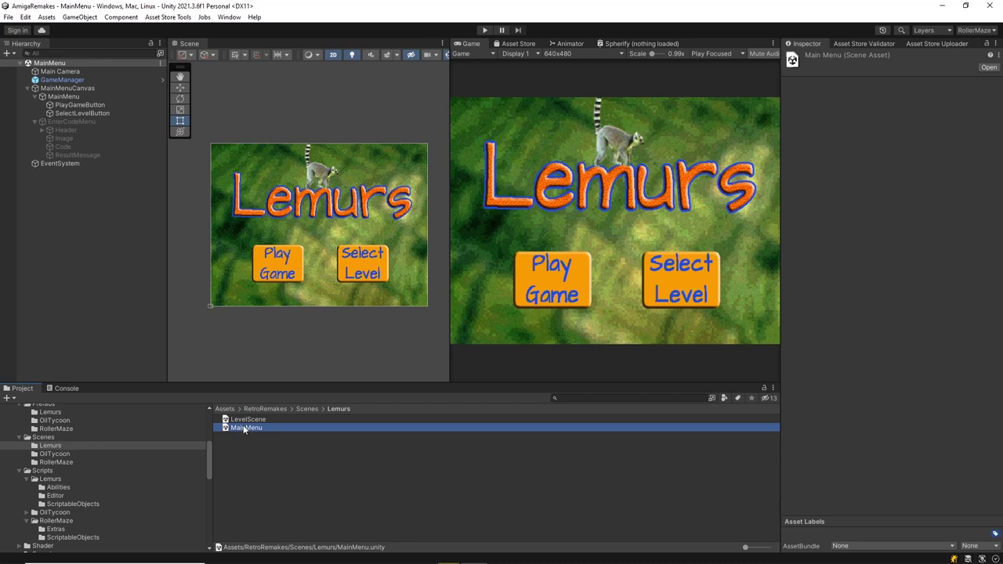
Select the MainMenu scene's Main Camera to view its settings in the Inspector
left_click(59, 72)
Review GameManager's Levels list of Level01 and Level02 and locate the level asset in the Project
left_click(62, 82)
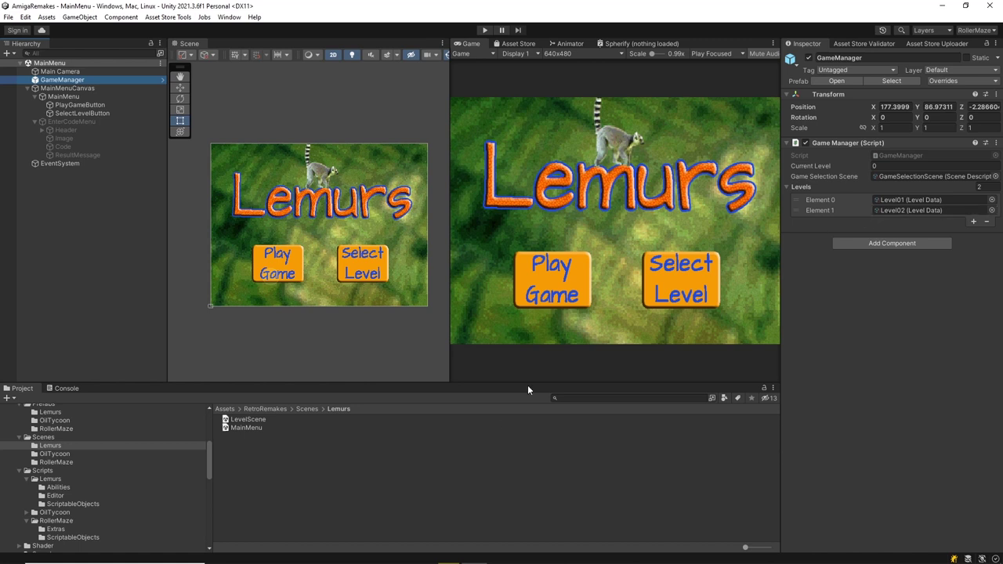
left_click(252, 421)
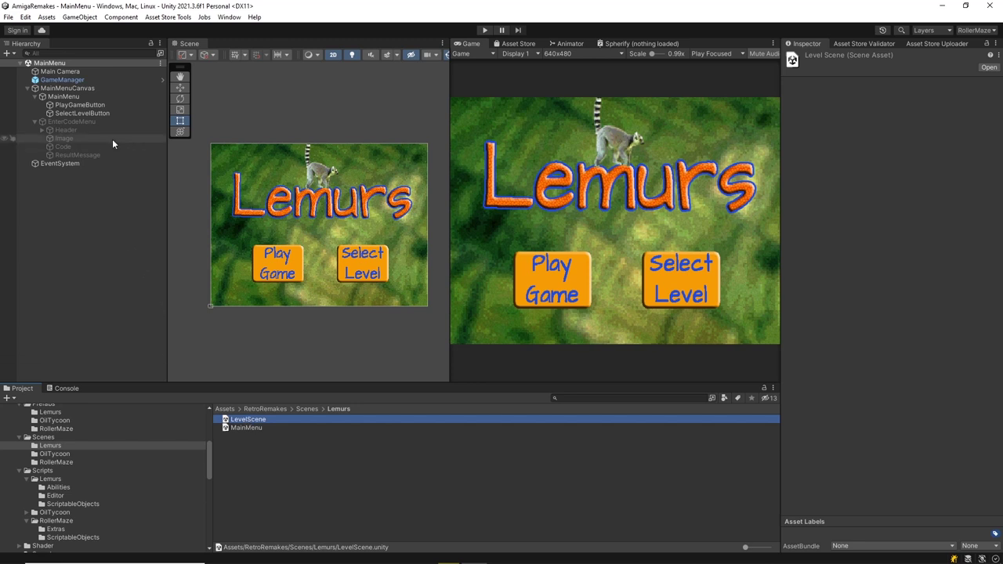
left_click(61, 81)
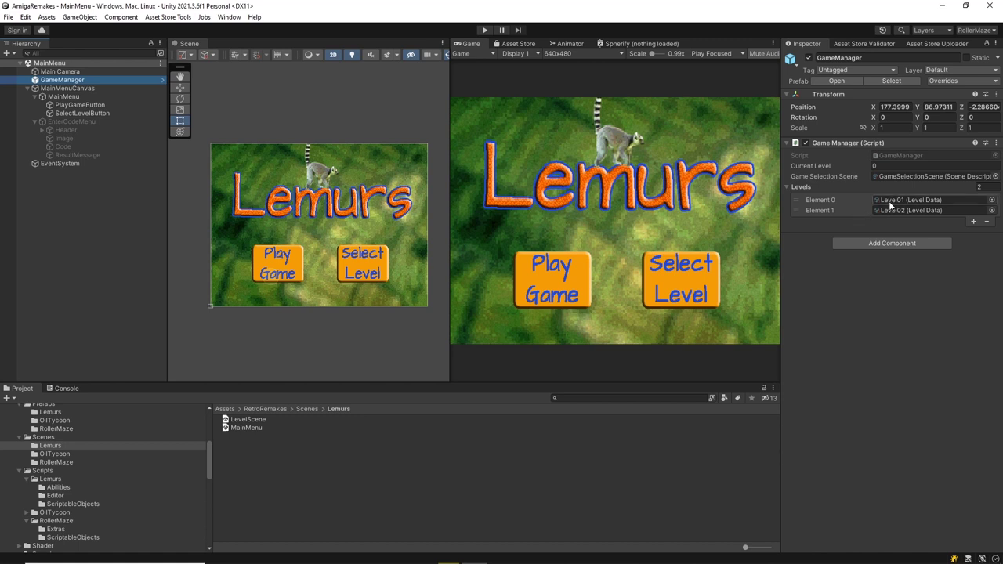
Open the Level01 level data and inspect its customLevel texture's import settings
left_click(890, 201)
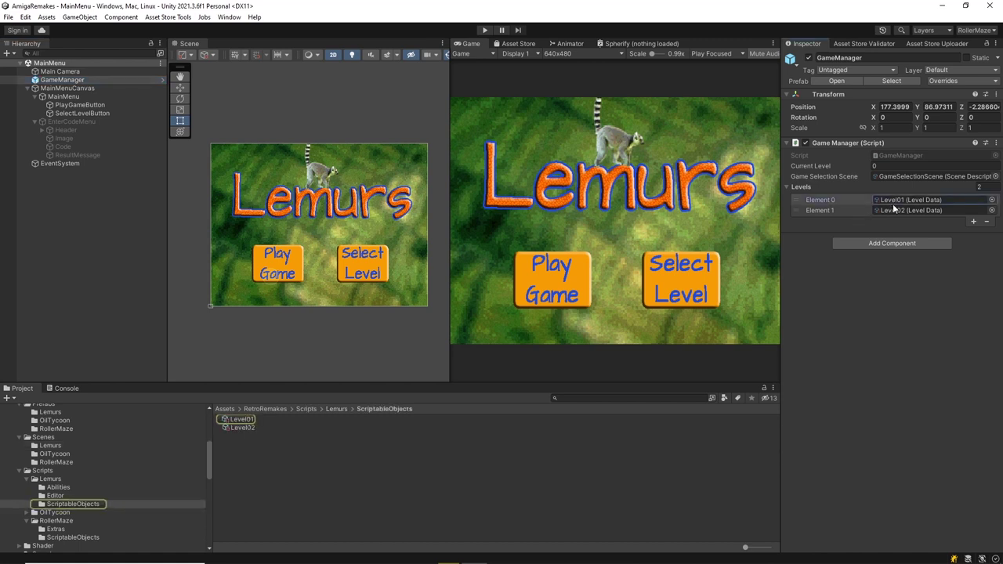
left_click(259, 419)
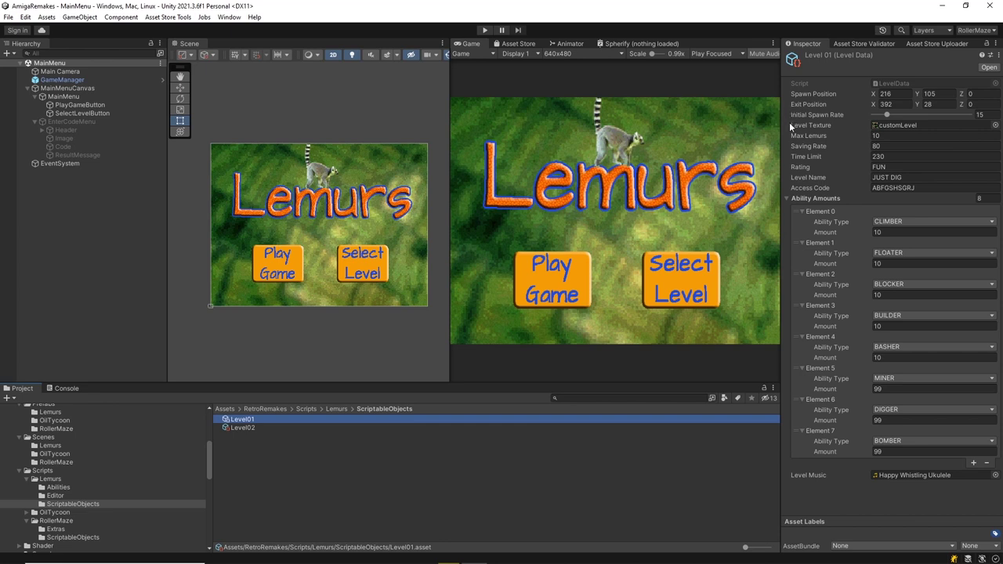
left_click(898, 125)
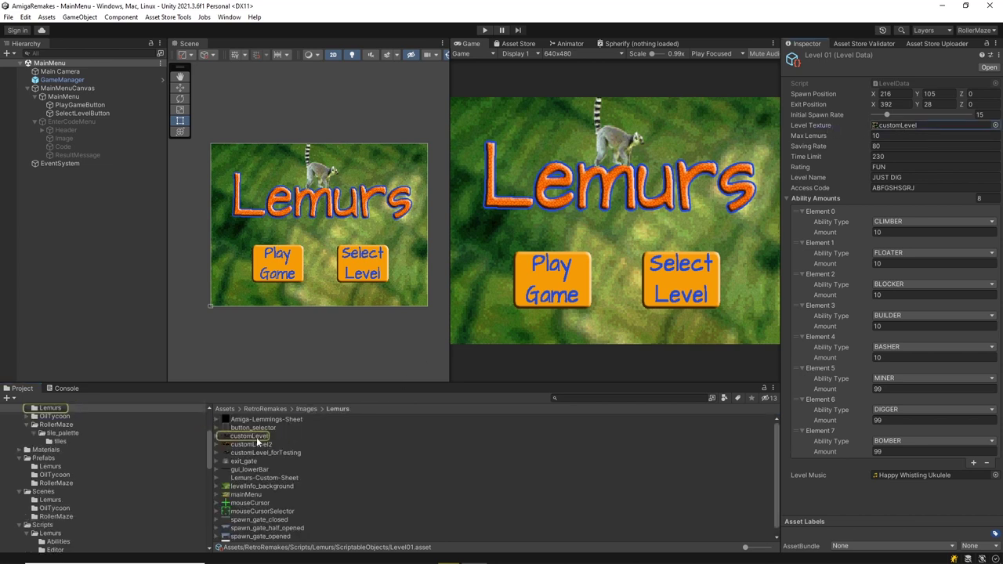
left_click(256, 437)
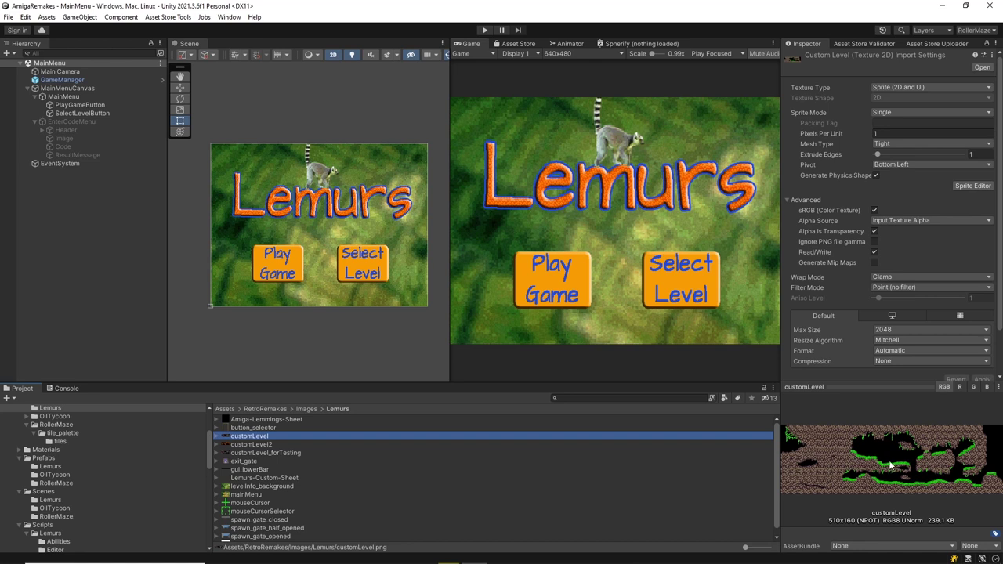
Reopen Level01 from GameManager's first level entry and review its Rating and Access Code fields unchanged
left_click(78, 82)
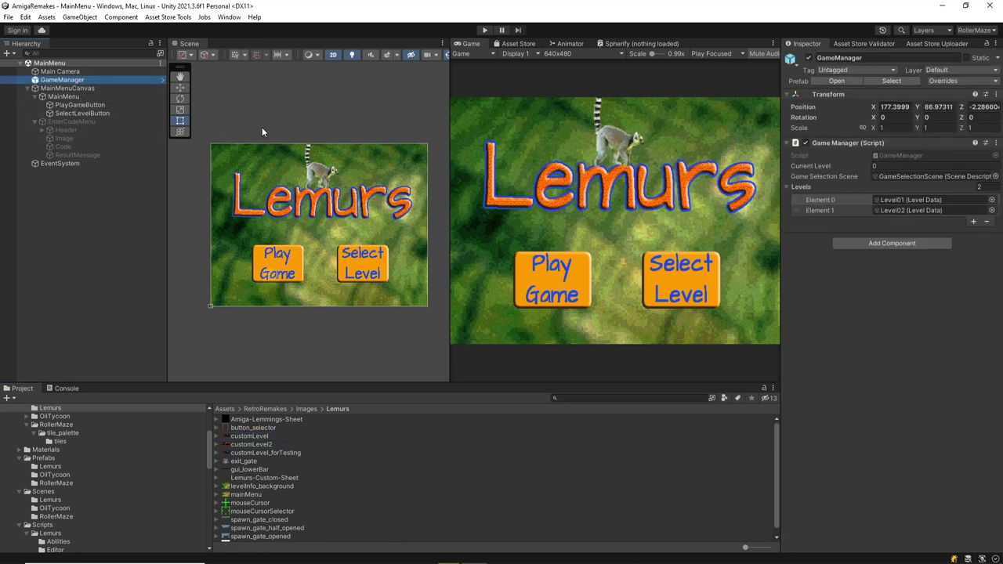
left_click(909, 200)
left_click(242, 419)
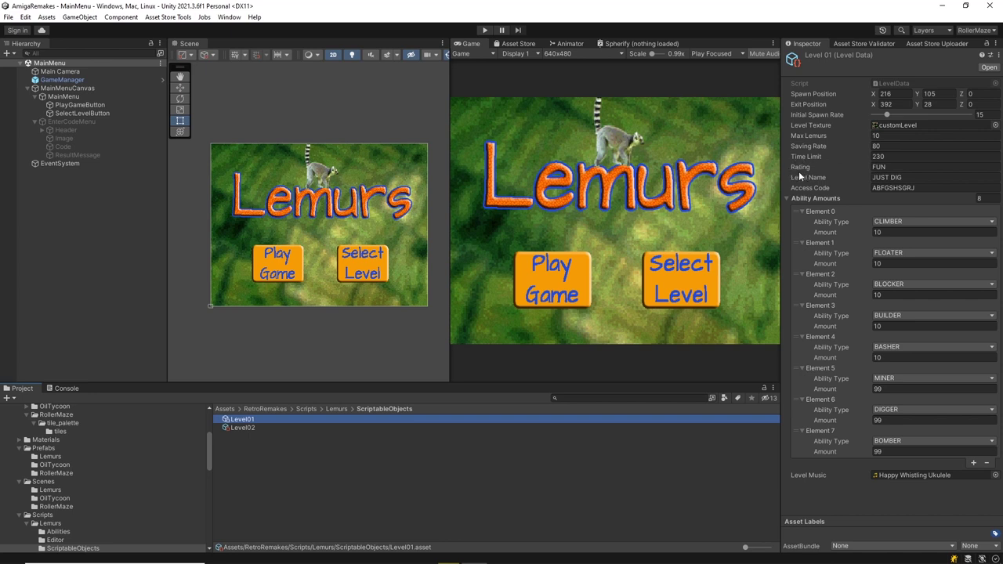
left_click(872, 167)
key("Return")
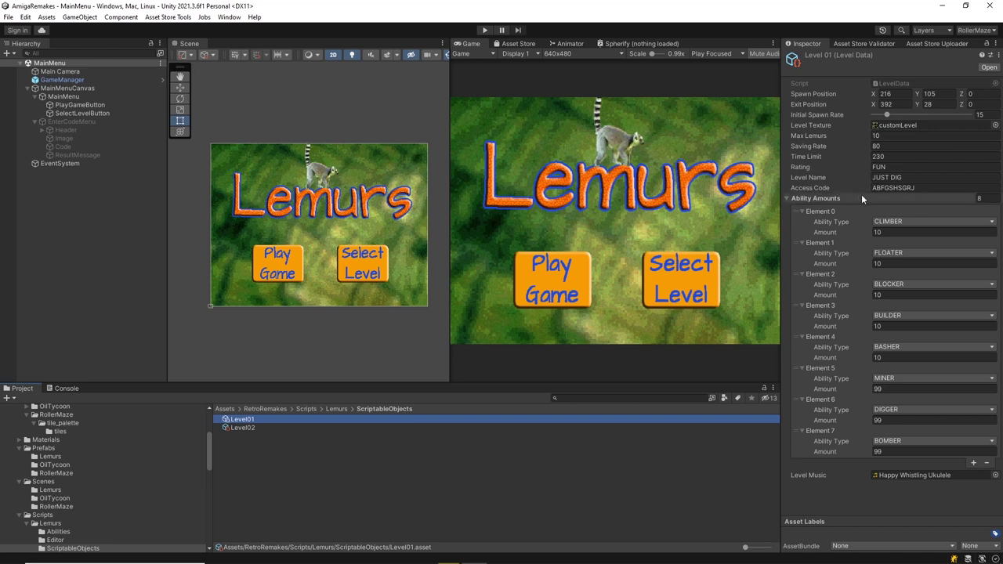
left_click(884, 189)
key("Return")
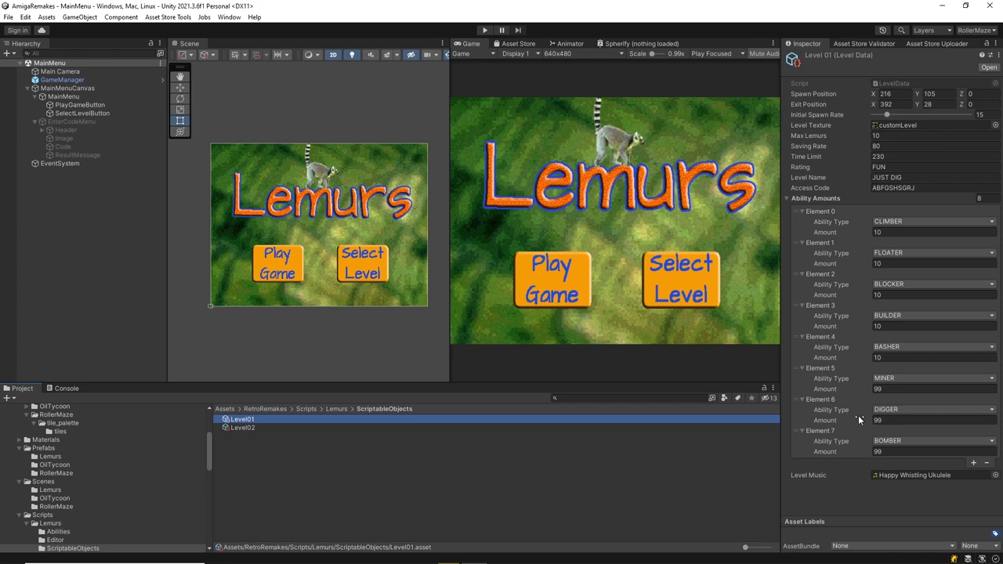
Review Level02 data and the LevelScene asset, then inspect MainMenuCanvas and its UI Manager
left_click(256, 428)
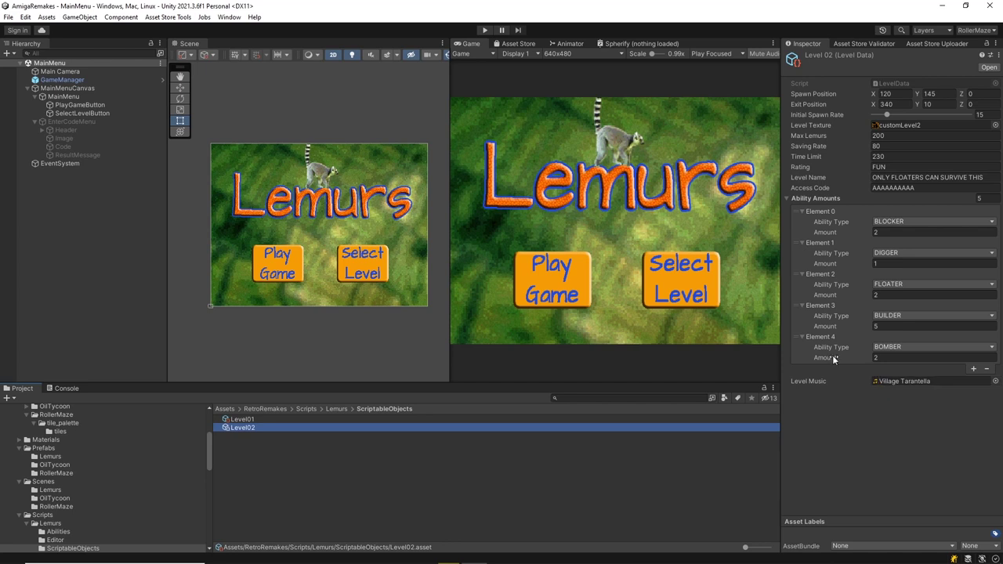
left_click(47, 489)
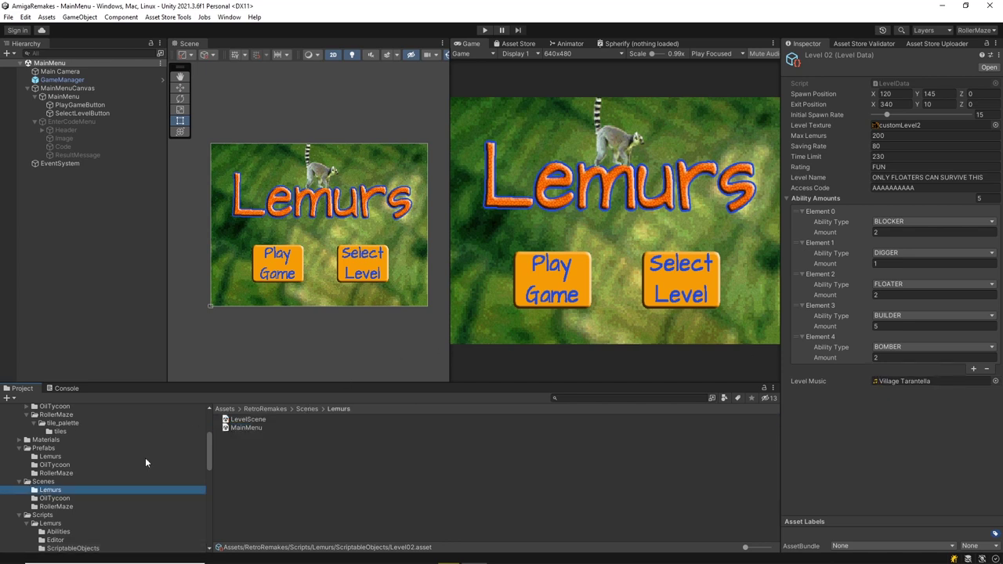
left_click(262, 421)
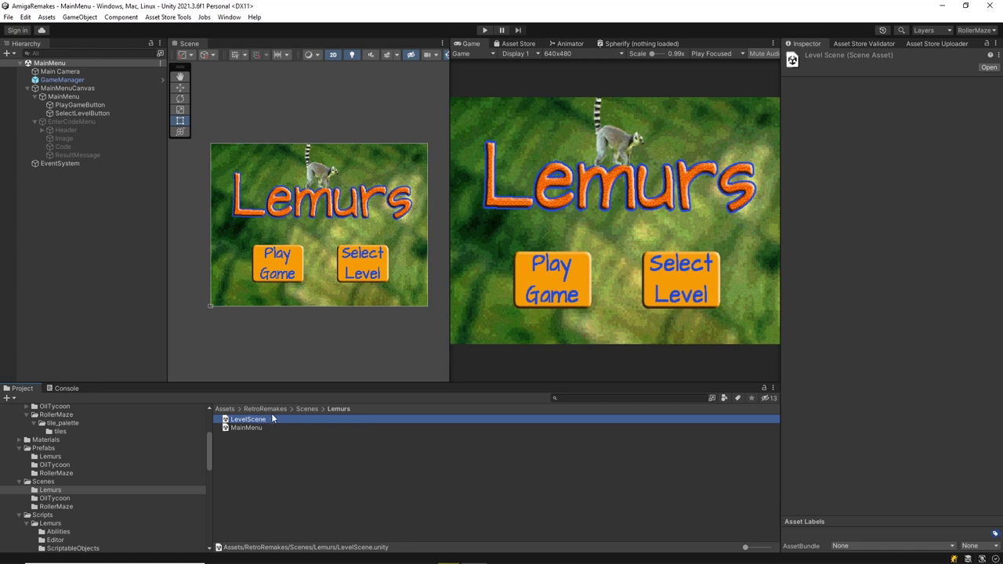
left_click(67, 88)
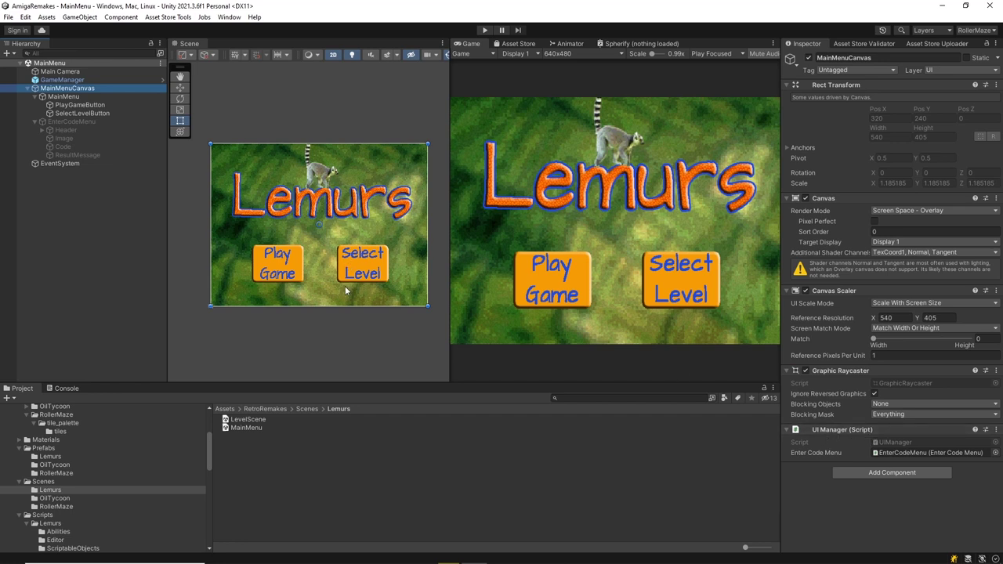
Check the Play Game and Select Level buttons' On Click events, then select the hidden EnterCodeMenu
left_click(271, 265)
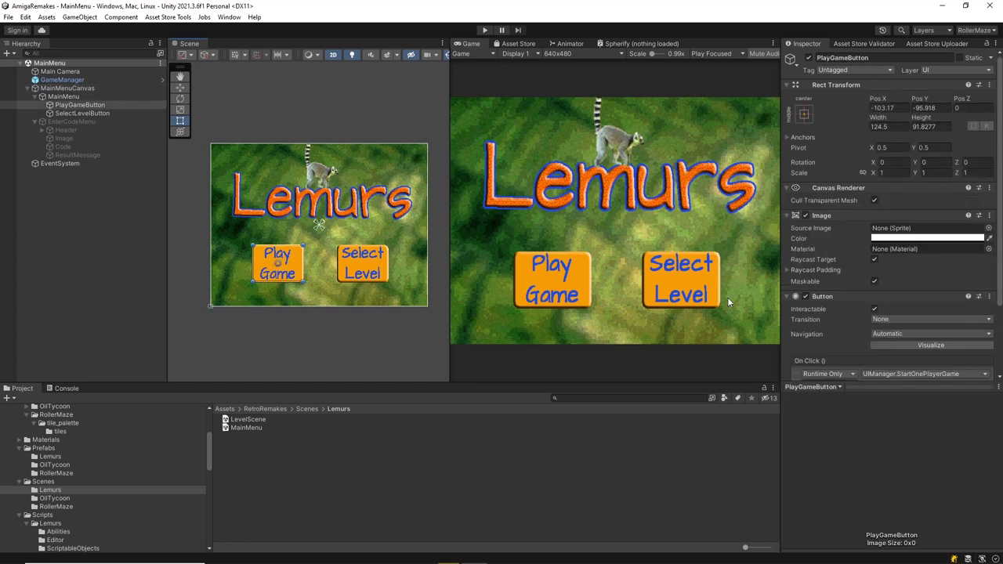
scroll(912, 288, "down", 3)
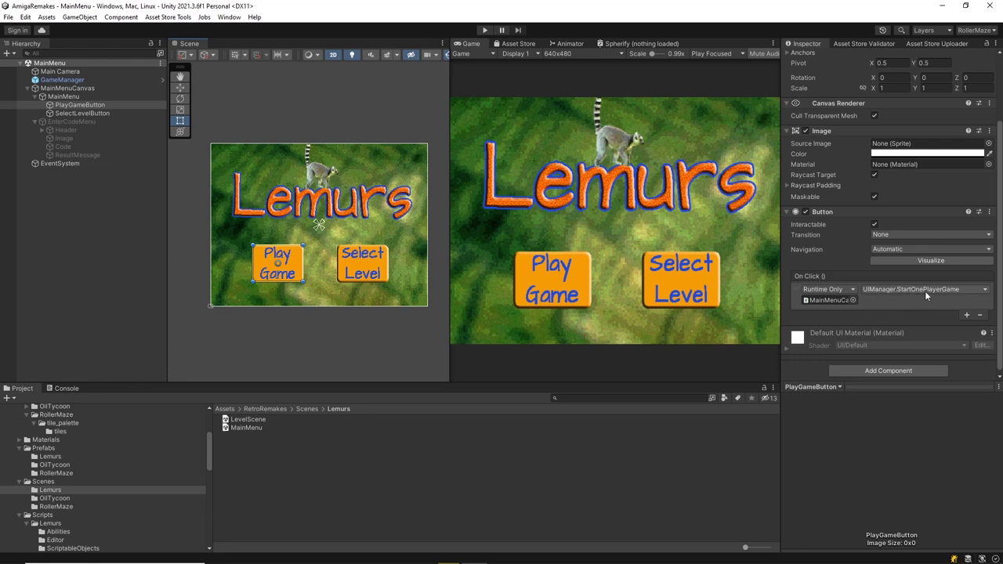
left_click(368, 266)
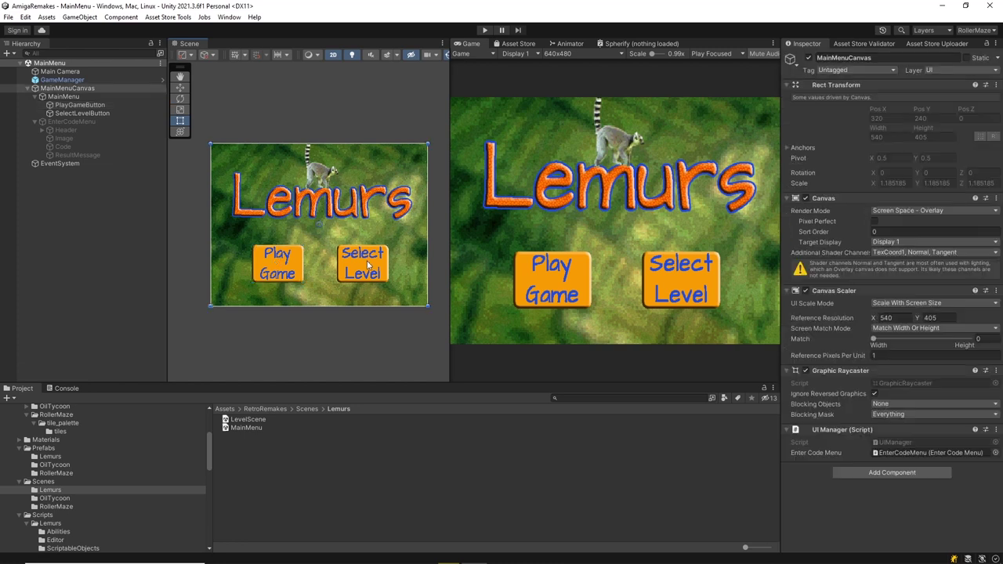
left_click(368, 267)
left_click(368, 267)
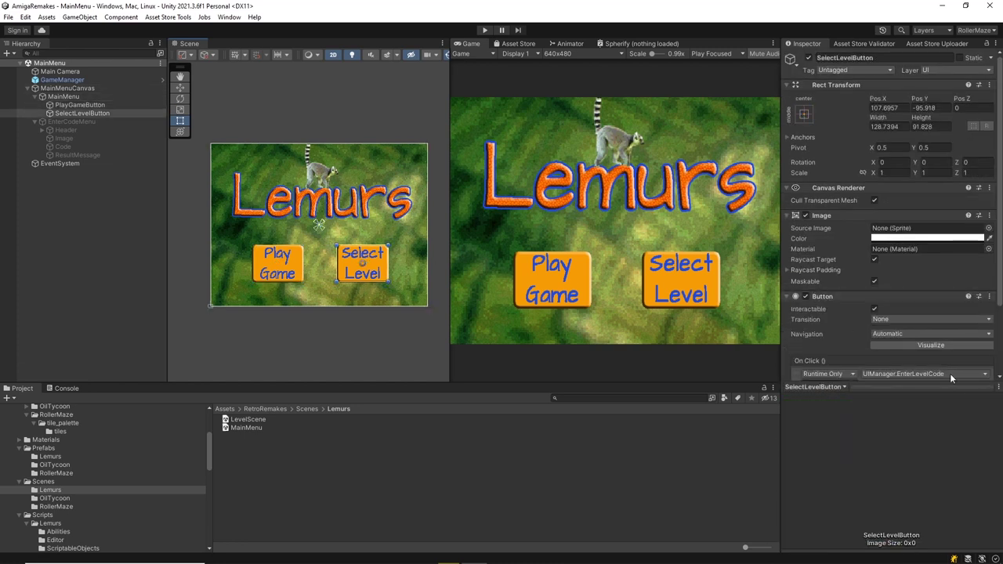
scroll(843, 315, "down", 3)
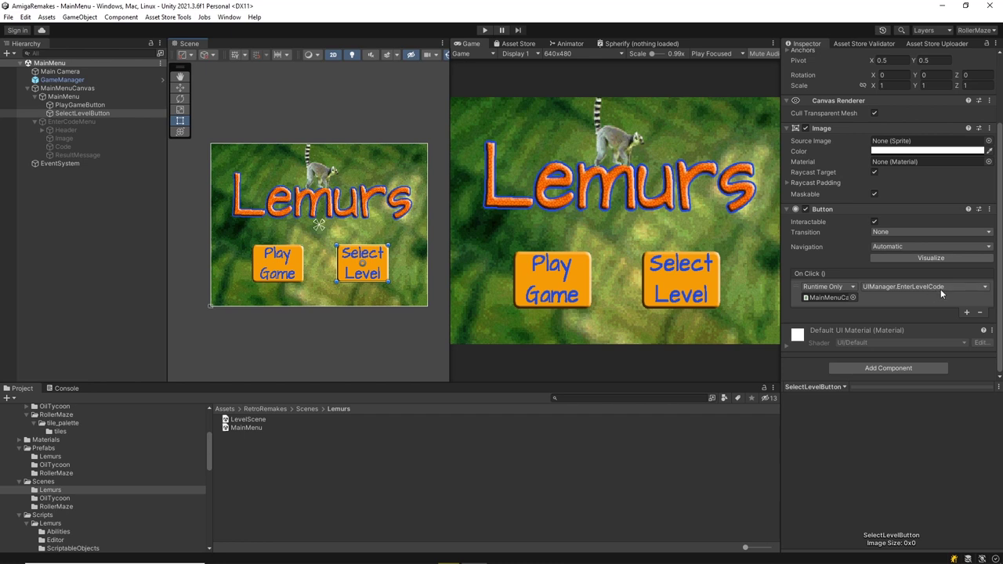
left_click(74, 121)
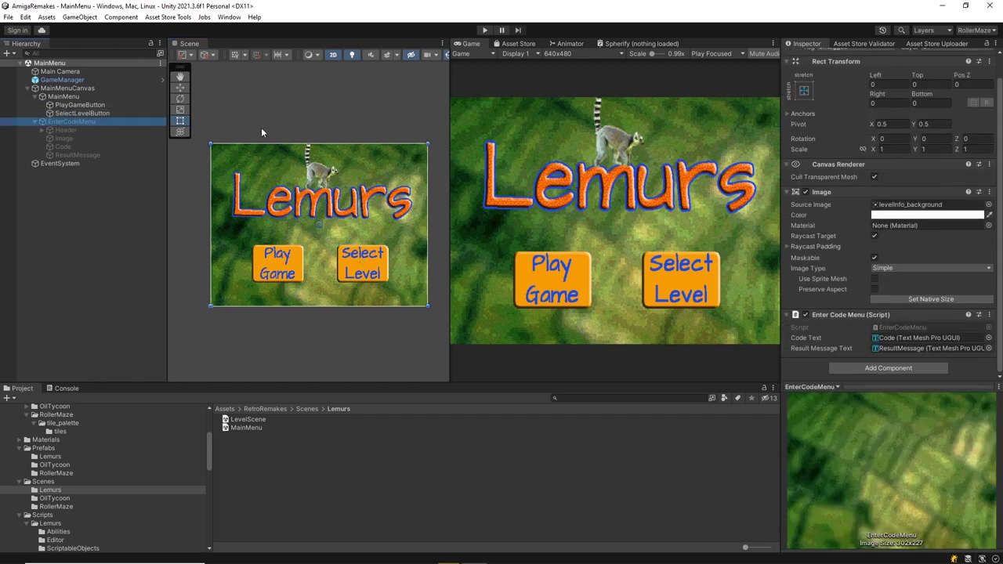
Activate EnterCodeMenu and inspect its Header, Image, Code and ResultMessage children
scroll(807, 70, "up", 1)
left_click(807, 58)
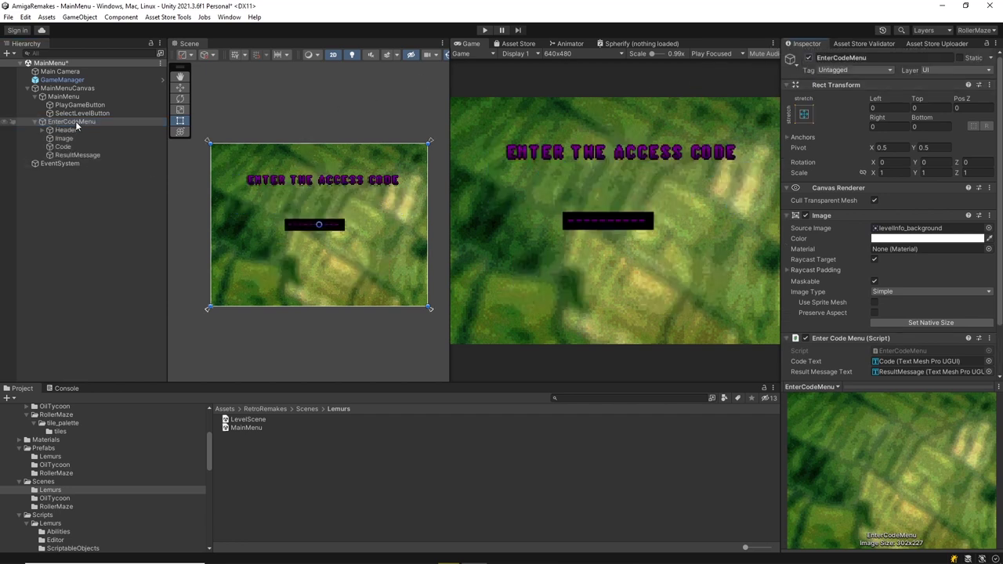
left_click(65, 130)
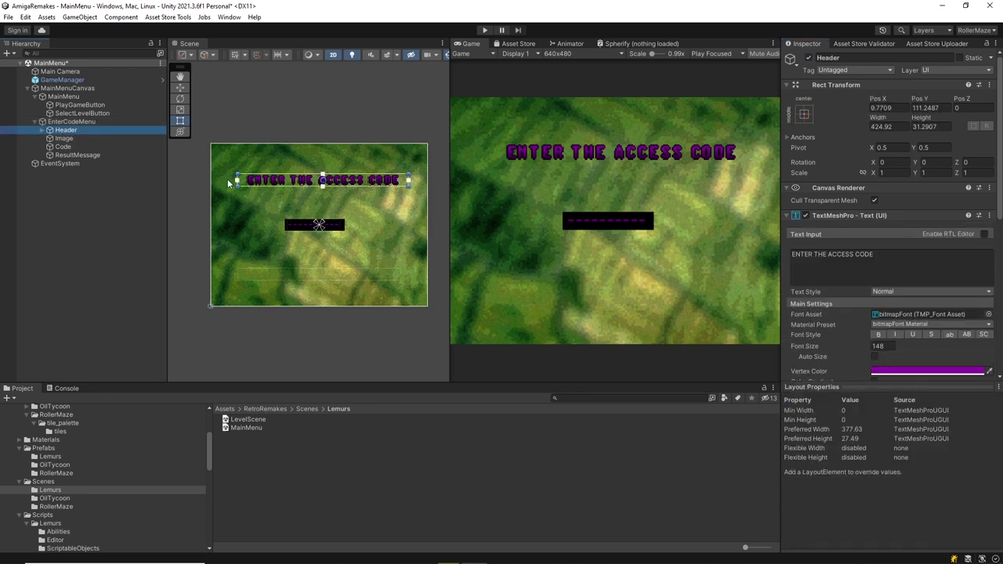
left_click(58, 139)
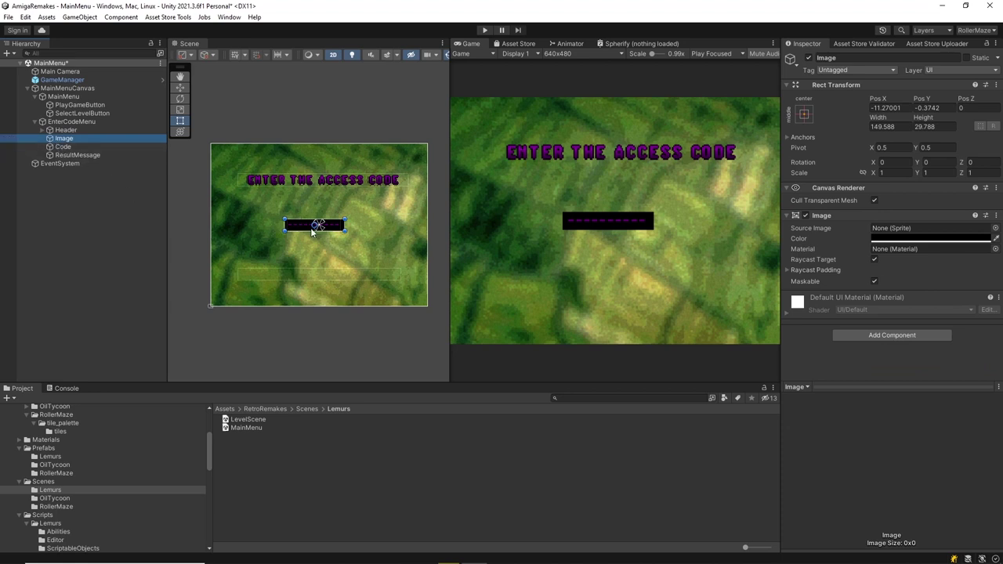
left_click(63, 148)
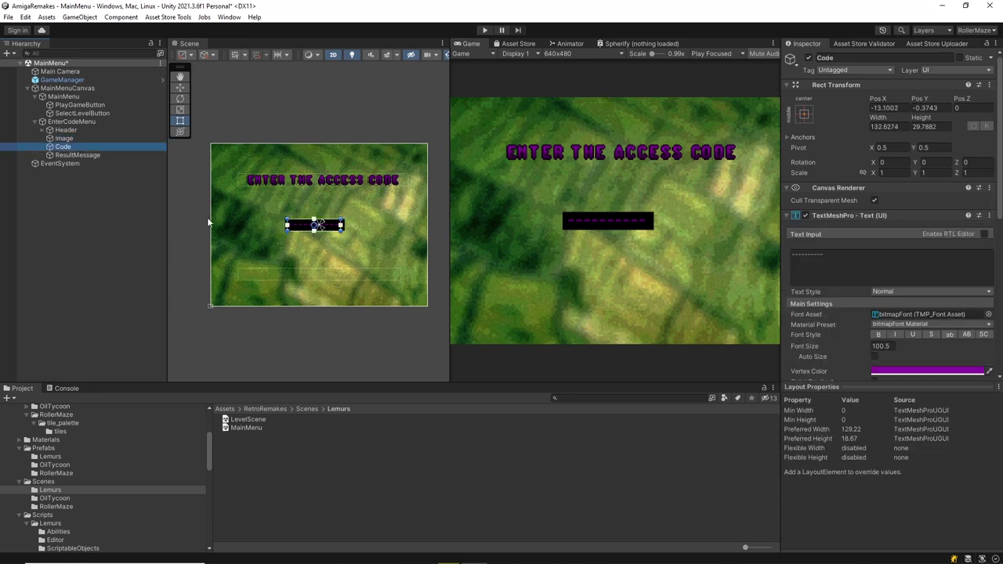
left_click(80, 154)
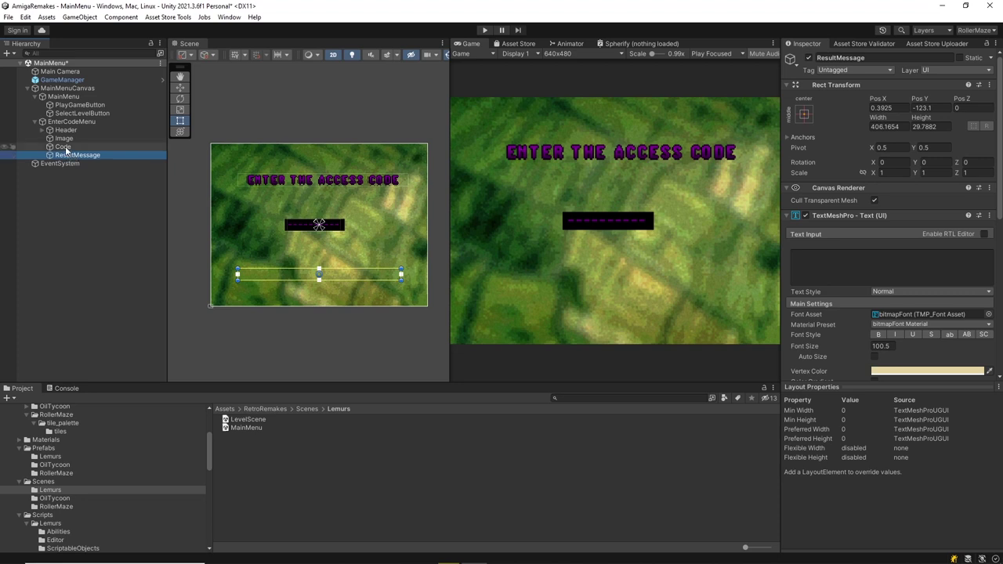
left_click(65, 148)
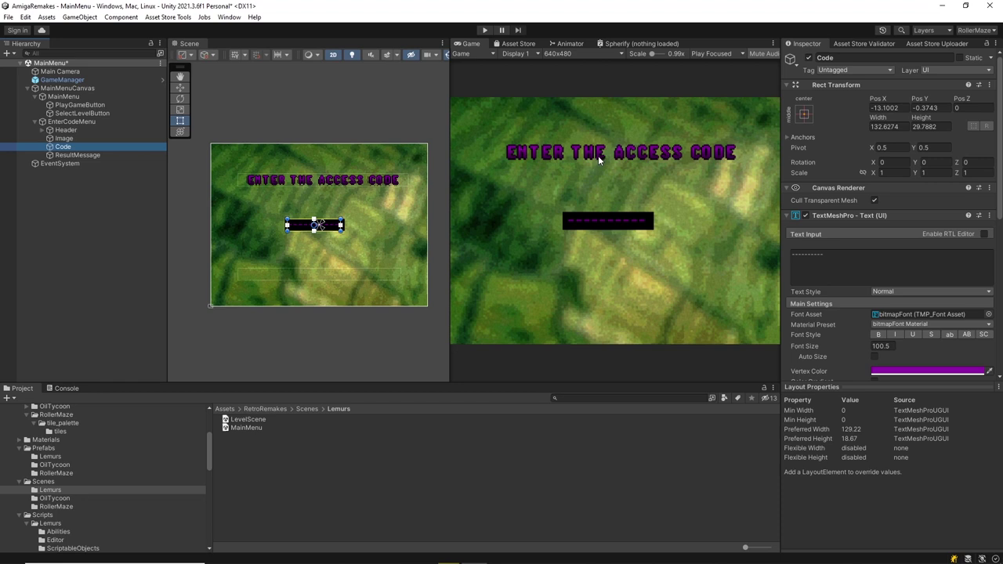
Inspect the bitmapFont texture's individual glyphs in the Sprite Editor, then close it
left_click(921, 314)
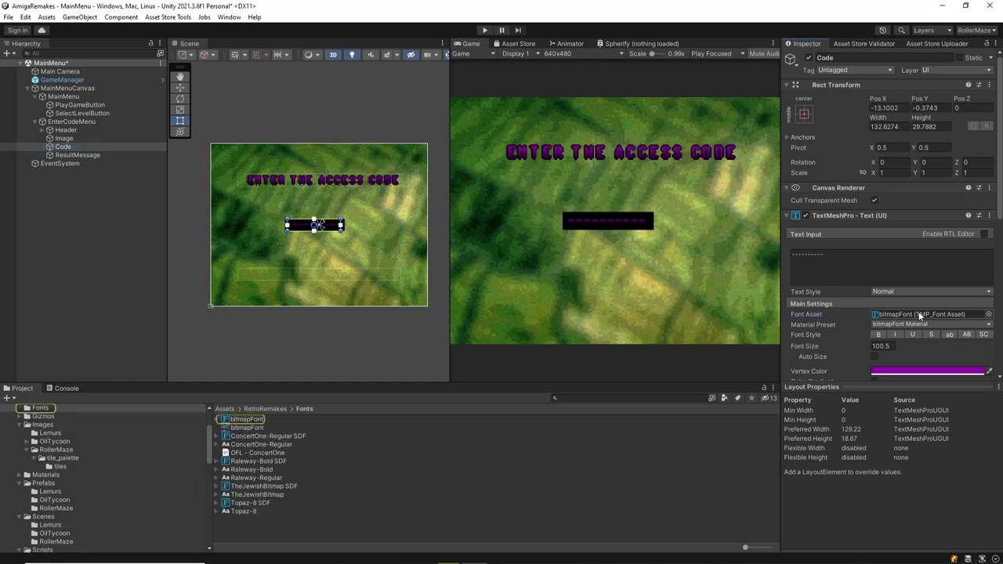
left_click(247, 421)
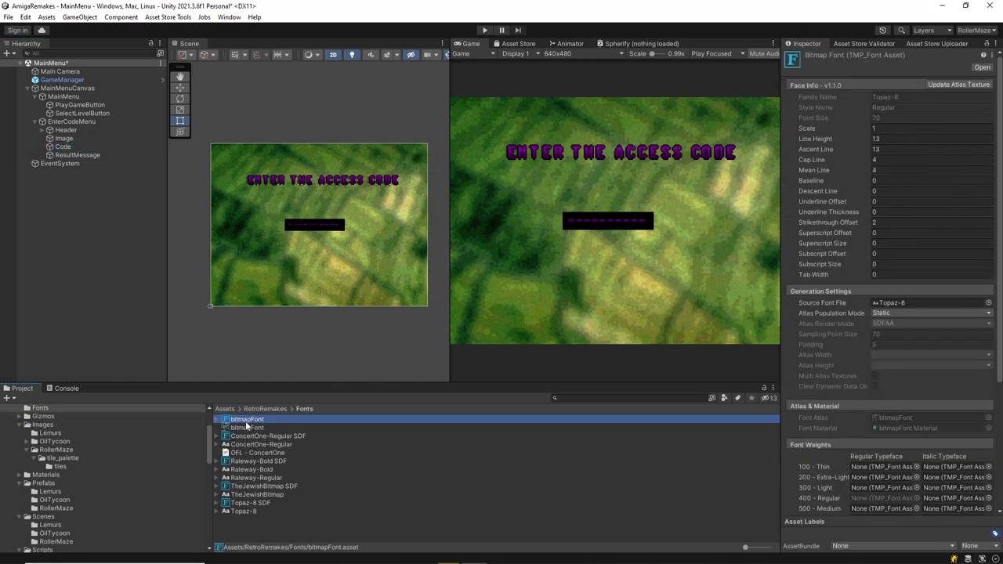
left_click(247, 428)
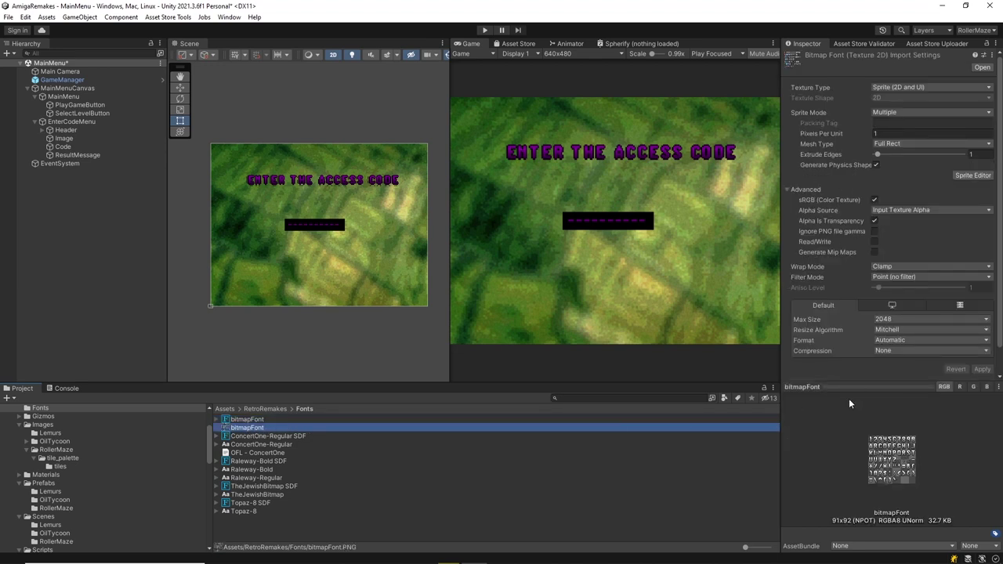
left_click_drag(862, 387, 862, 341)
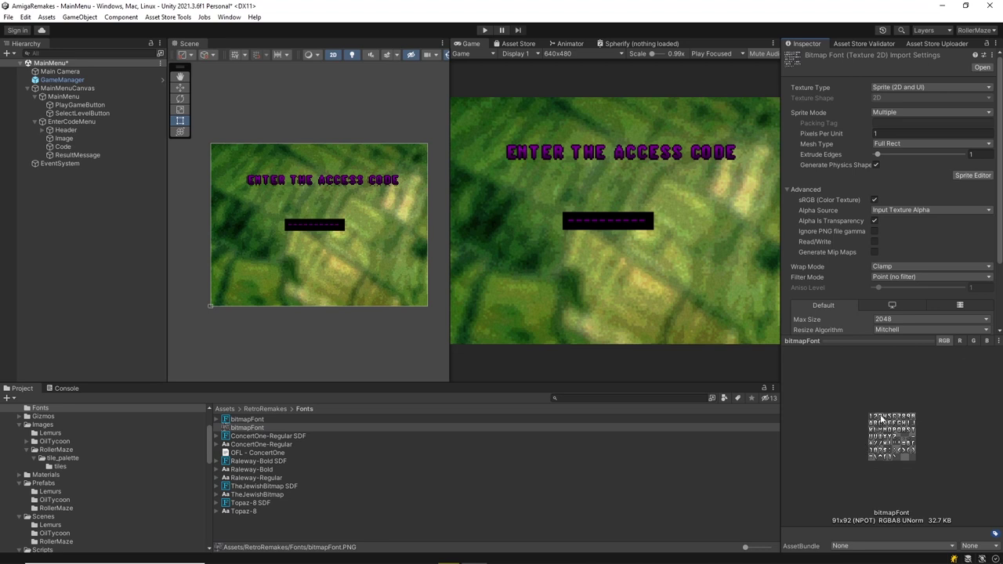
left_click(974, 177)
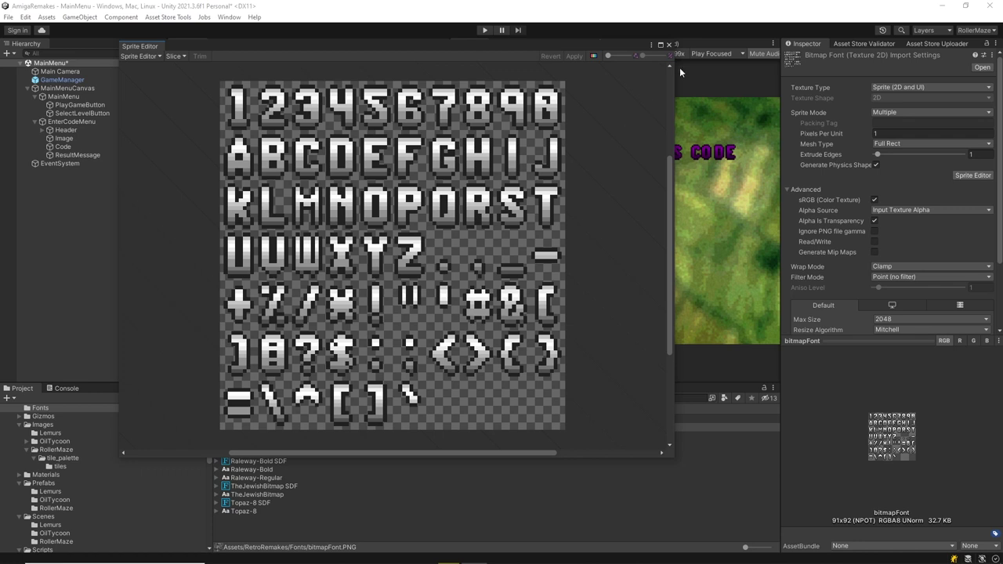
left_click(668, 44)
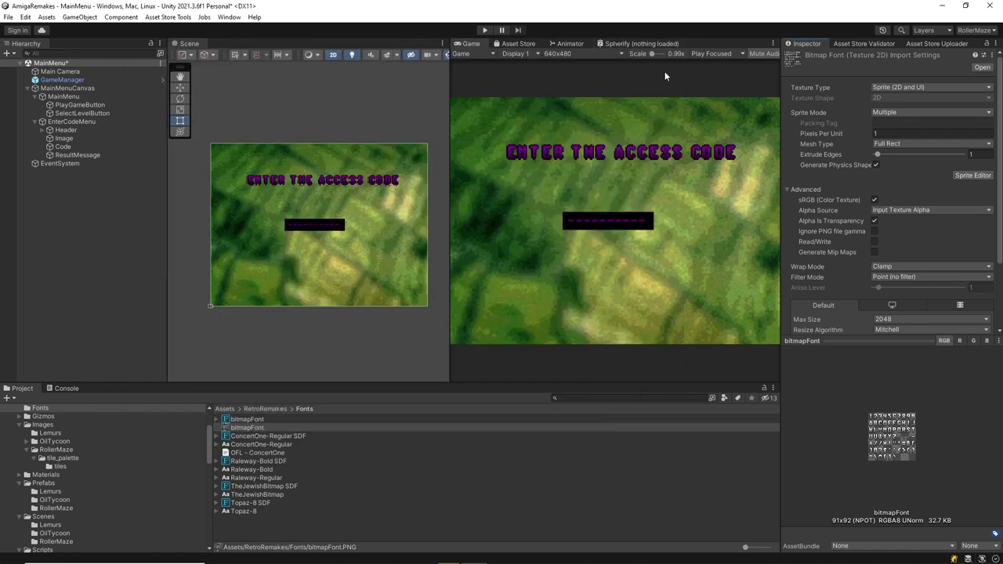
Review the bitmapFont TMP asset's 66-character table, then reselect the Code text object
left_click(273, 419)
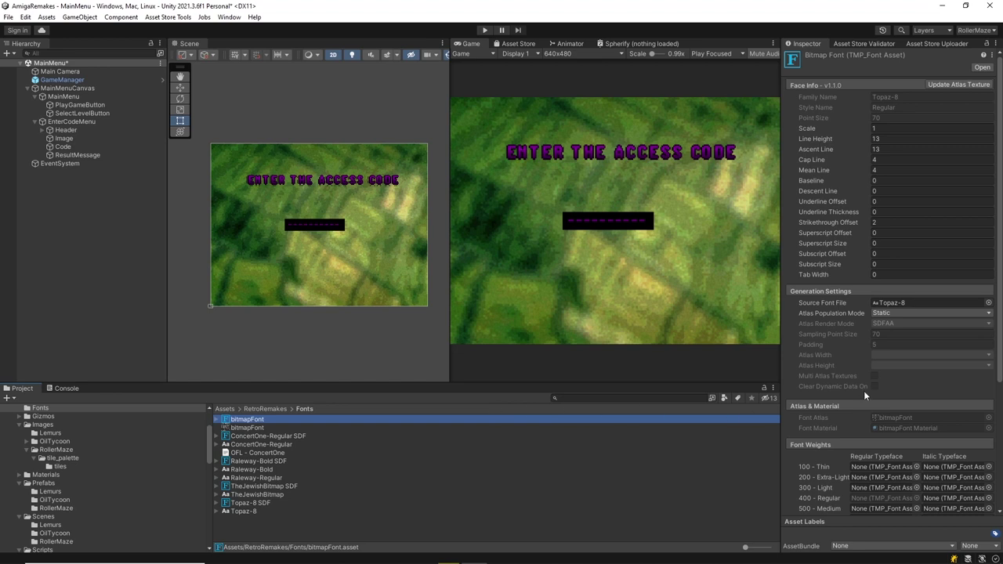
scroll(840, 382, "down", 5)
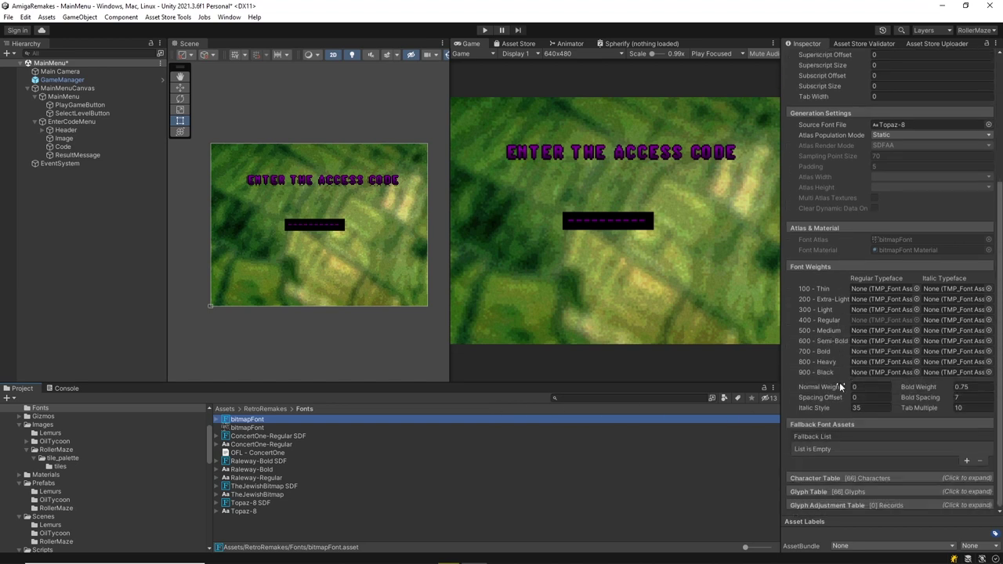
left_click(816, 479)
scroll(837, 394, "down", 4)
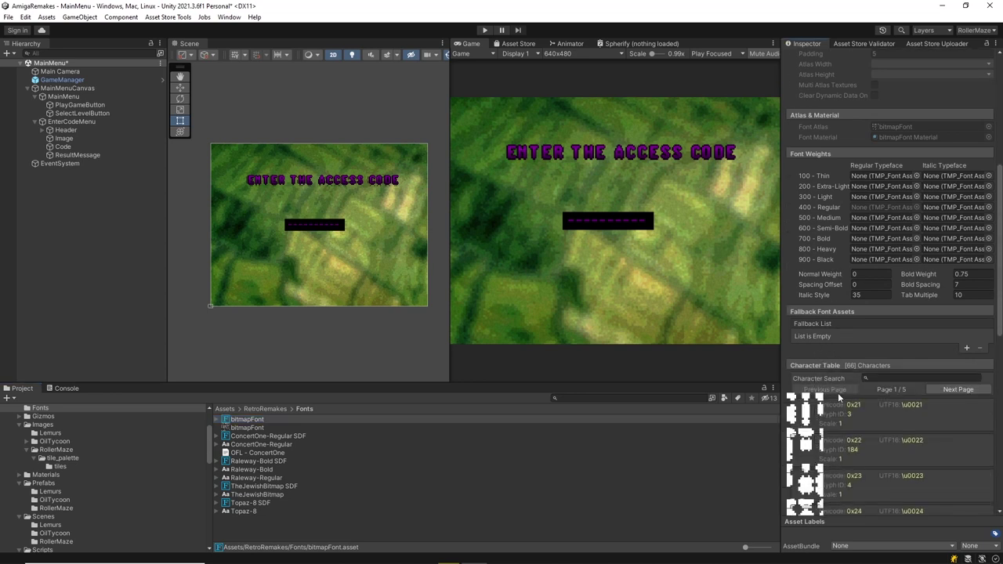
scroll(837, 393, "down", 2)
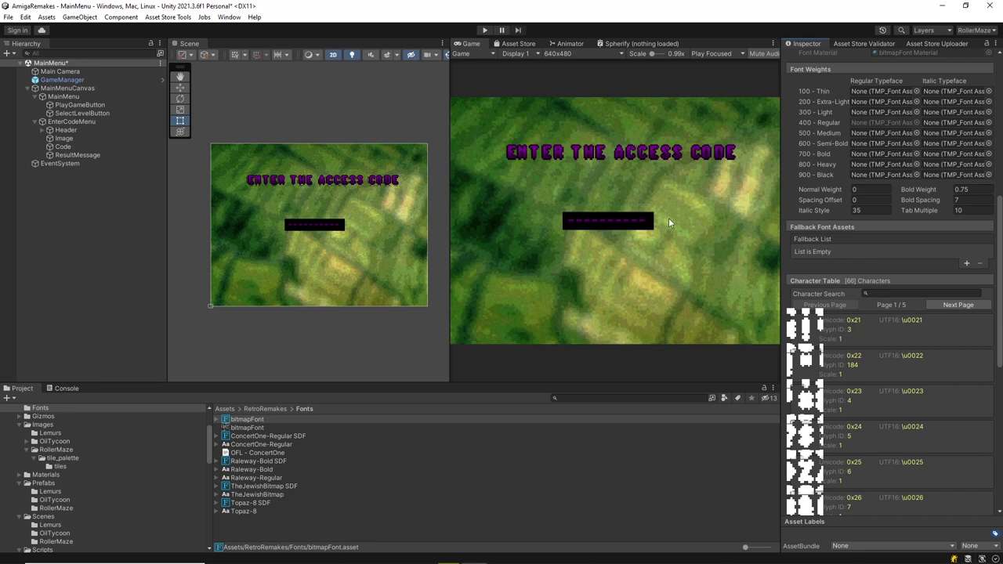
left_click(65, 147)
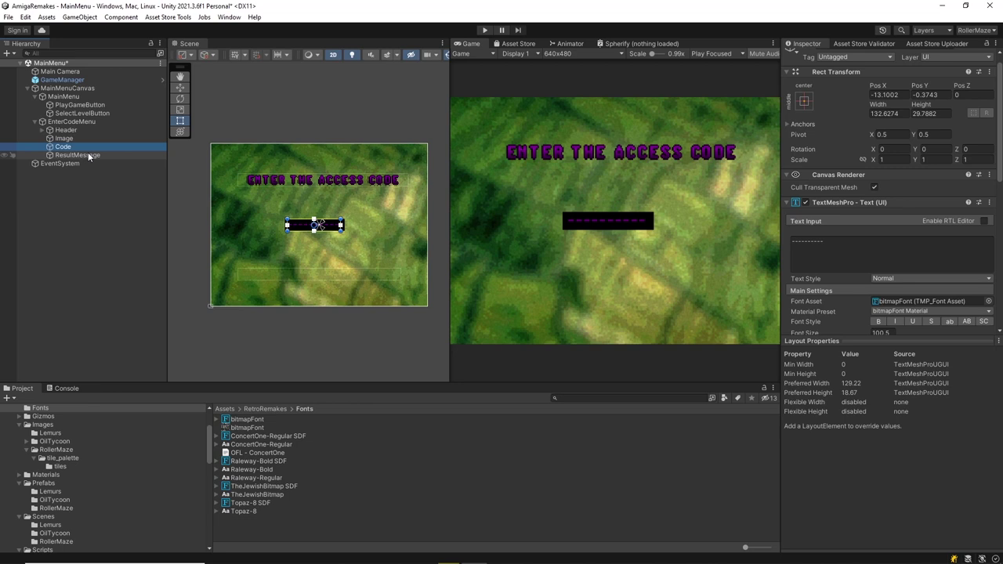
Add an Input Field - TextMeshPro under EnterCodeMenu and move it below the code box
left_click(90, 123)
right_click(80, 108)
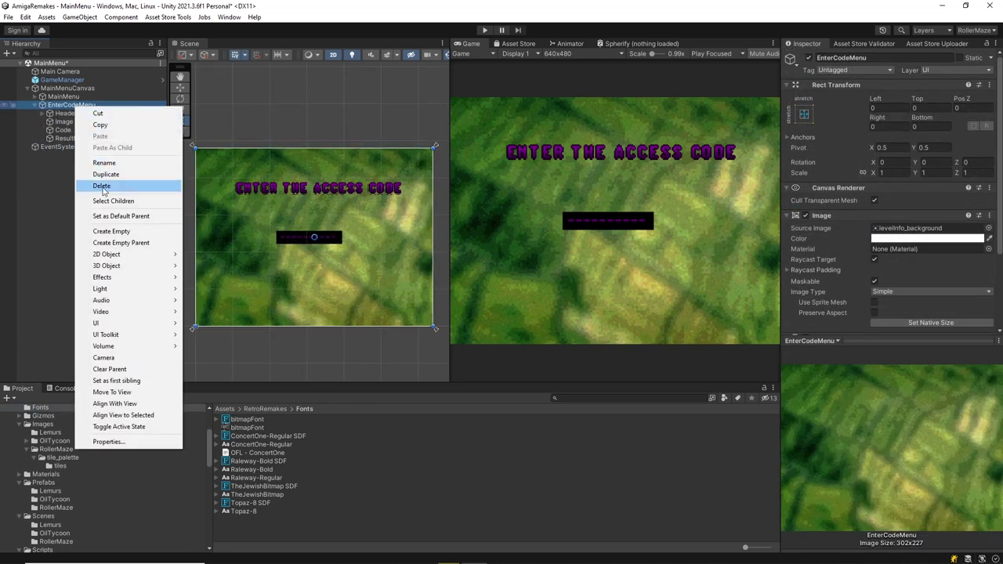
mouse_move(157, 325)
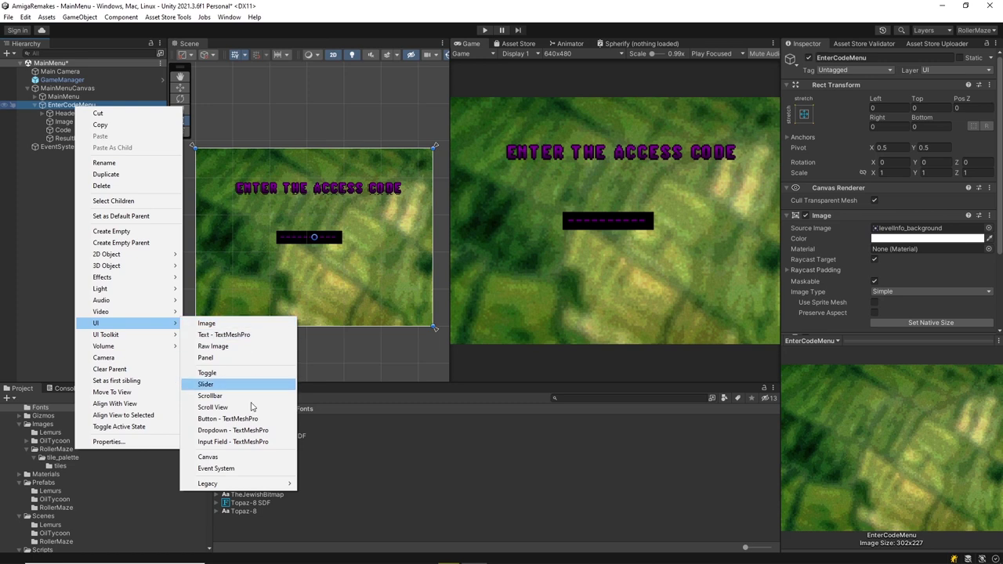
left_click(252, 441)
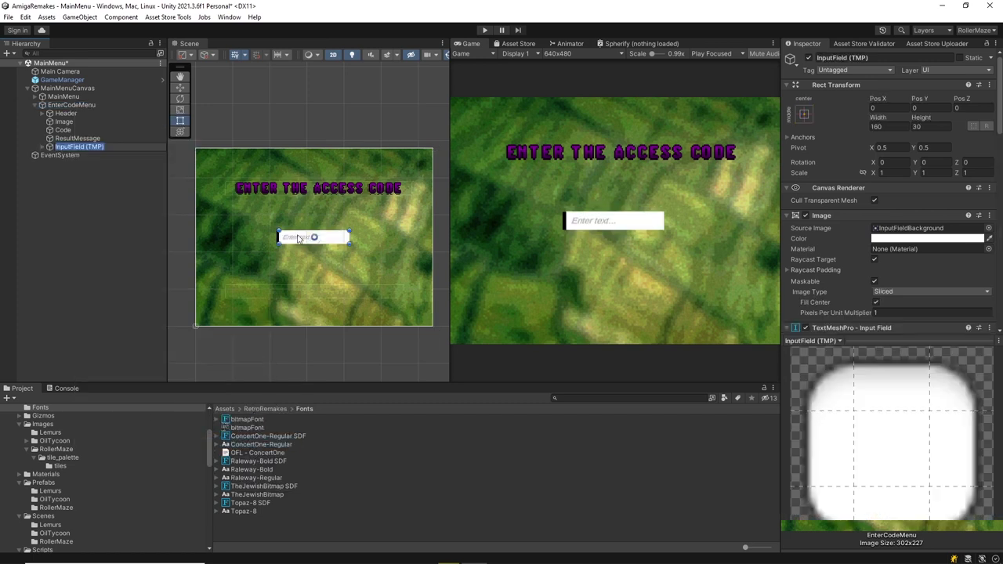
left_click_drag(296, 239, 295, 266)
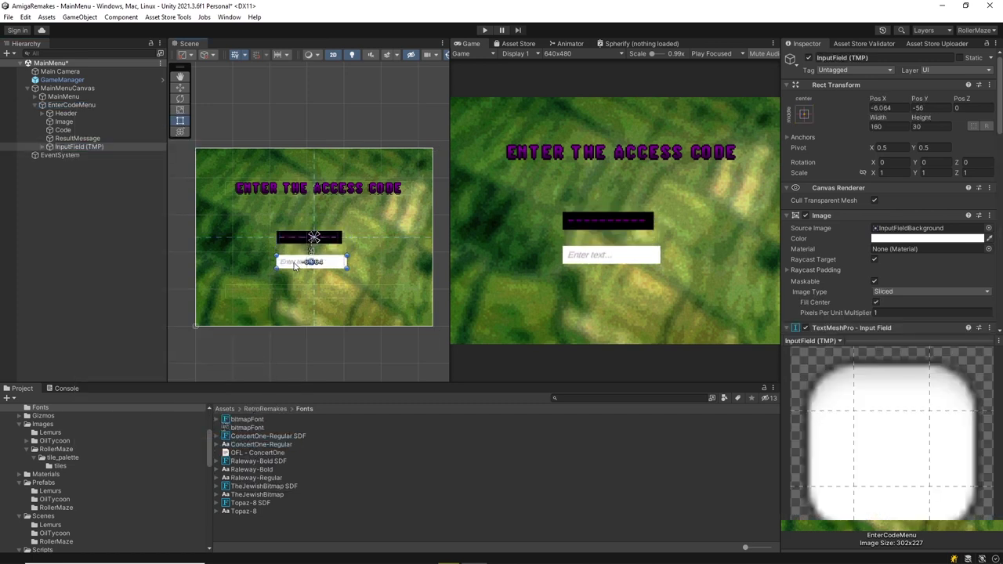
Set the input field's Text font asset to bitmapFont and enter Play mode
left_click(41, 147)
left_click(48, 155)
left_click(77, 171)
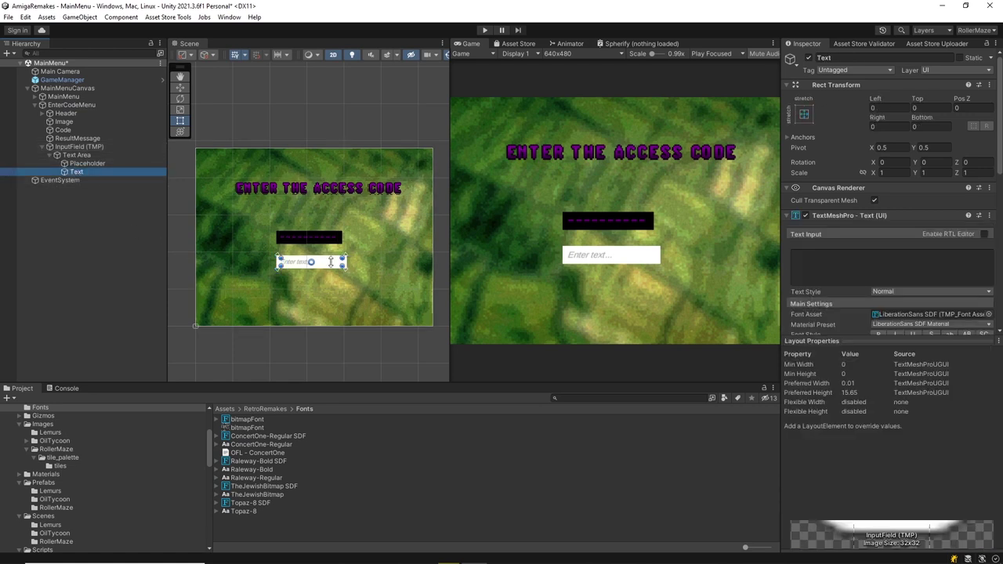
left_click(989, 315)
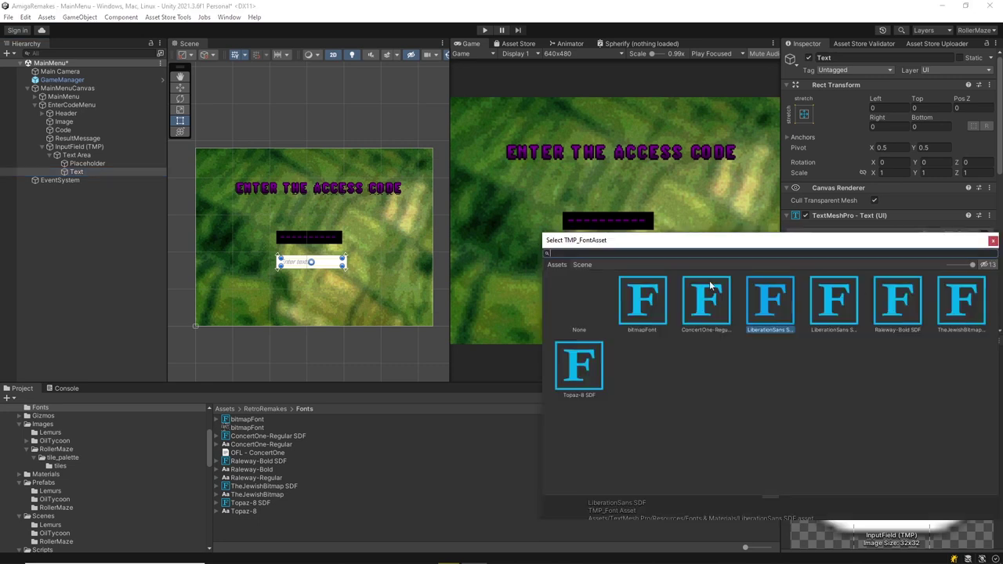
double_click(641, 298)
left_click(484, 30)
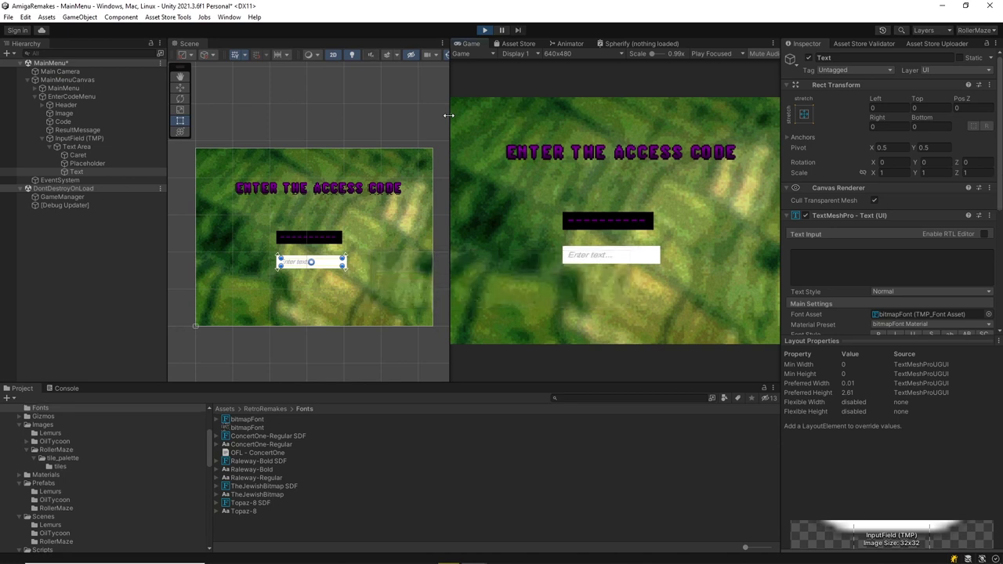
Type 'ds' and 'AFGH' into the running game's input field and adjust the text font size
left_click(573, 264)
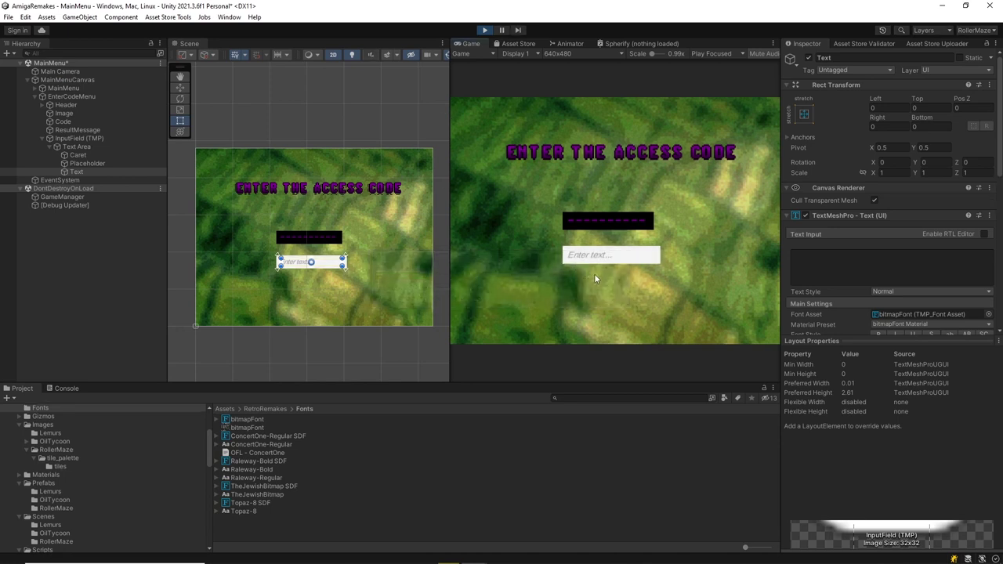
type("ds")
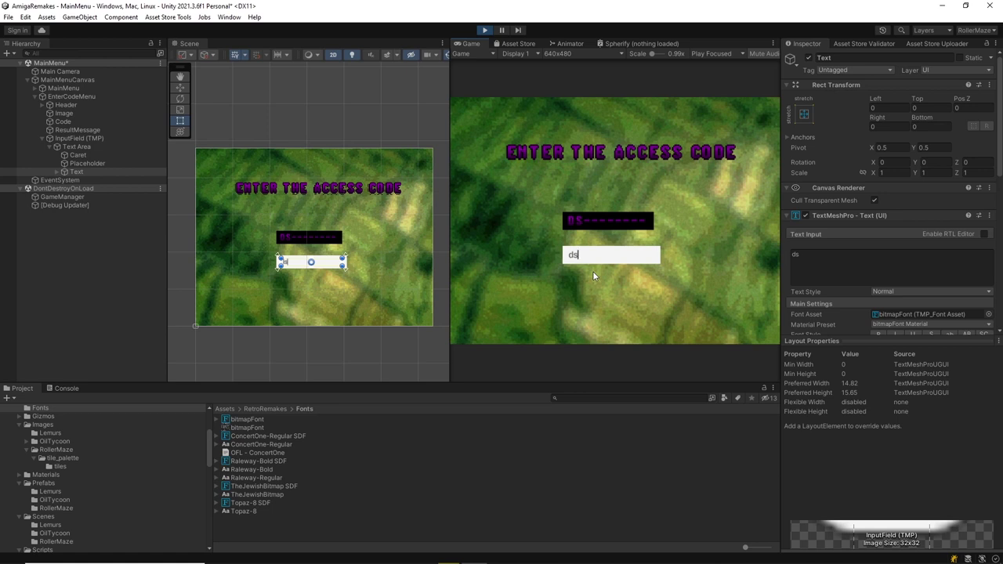
type("AFGH")
scroll(821, 308, "down", 3)
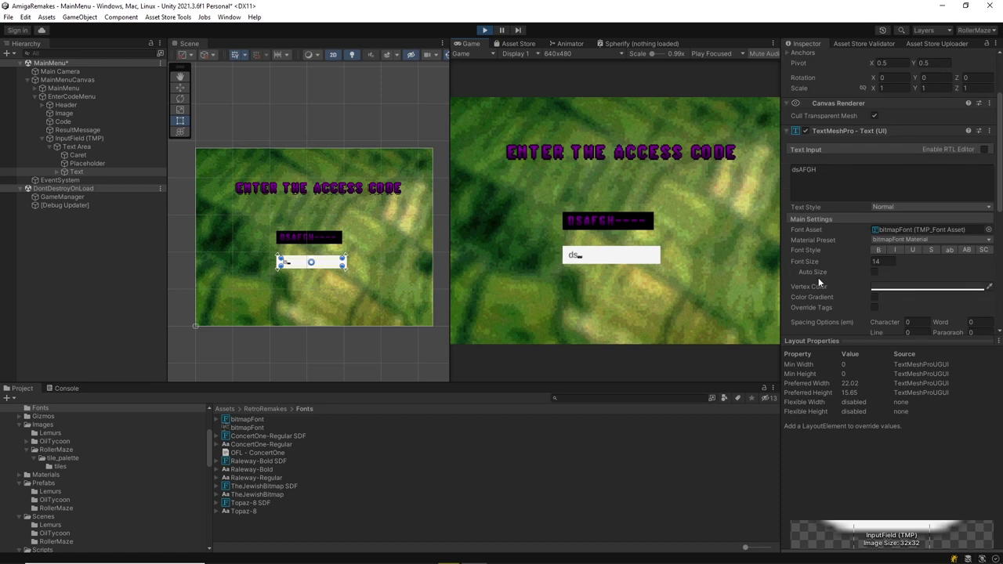
left_click_drag(858, 264, 902, 292)
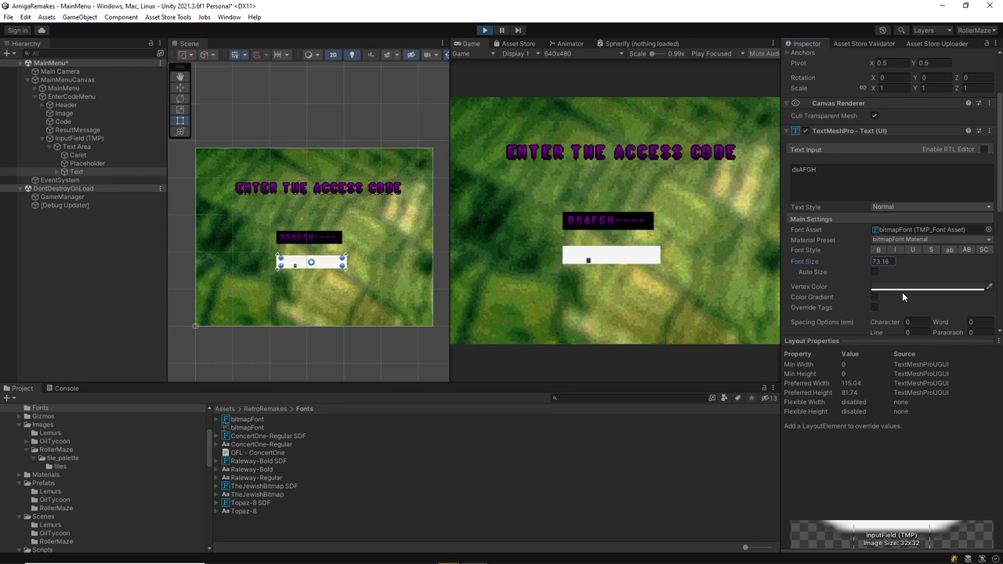
Select the first letters of the entered text and delete them
left_click(593, 257)
left_click_drag(595, 259, 517, 268)
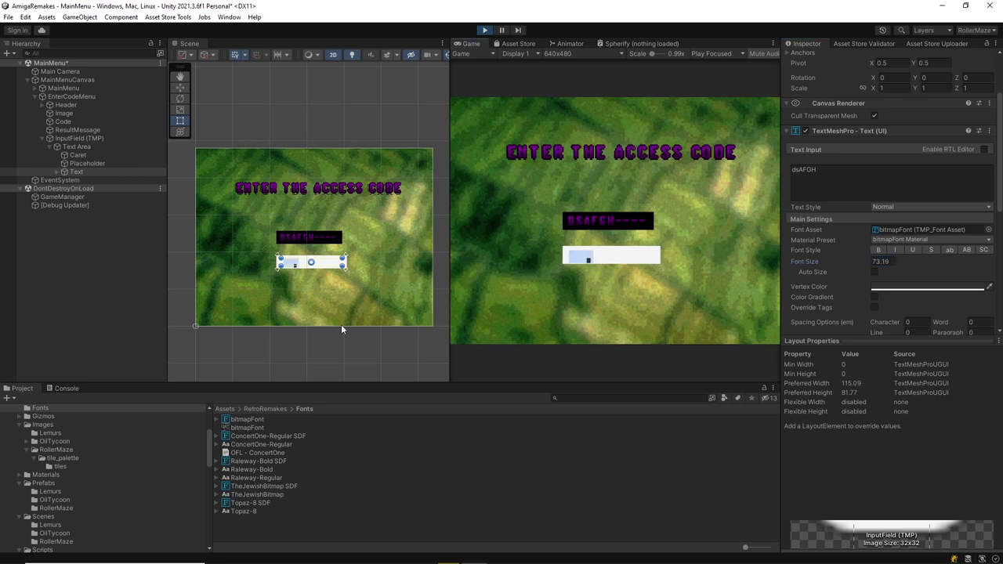
key("BackSpace")
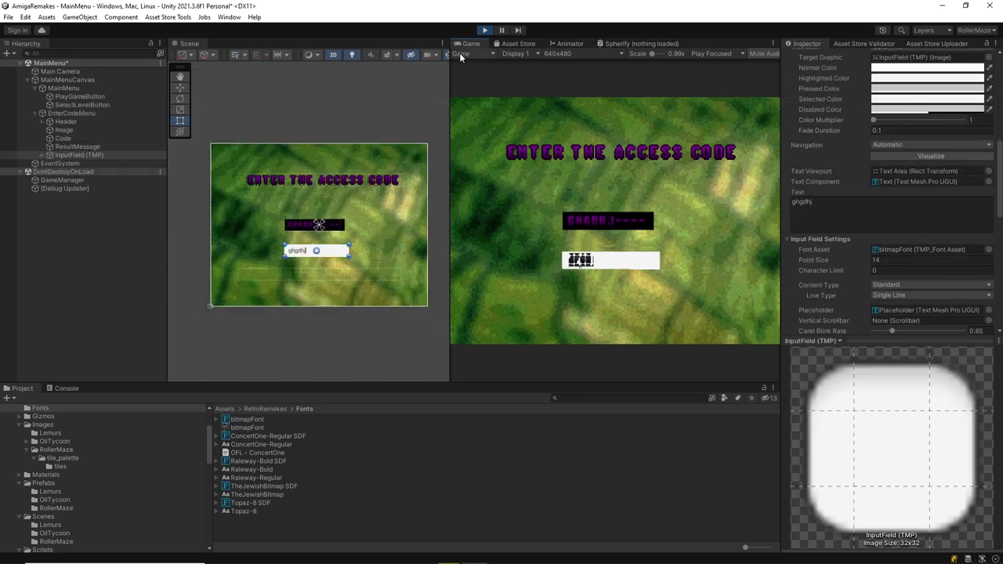
Stop Play mode and delete the InputField (TMP) object
left_click(483, 30)
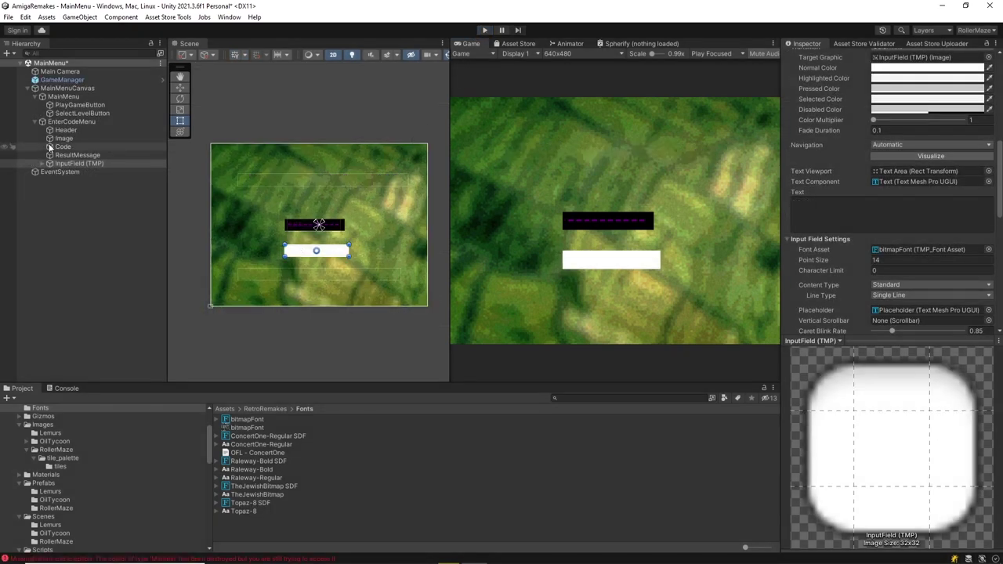
left_click(62, 147)
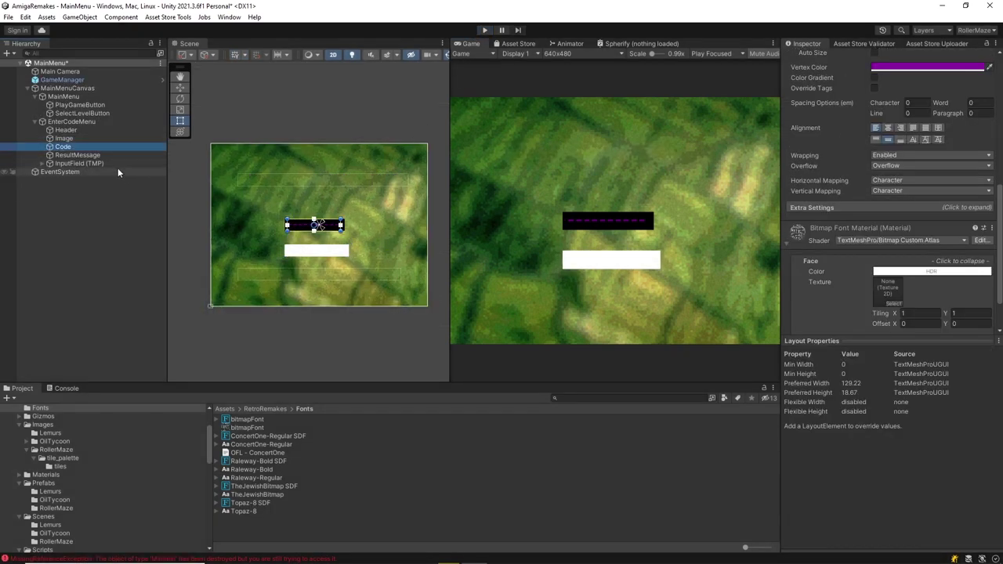
left_click(76, 164)
key("Delete")
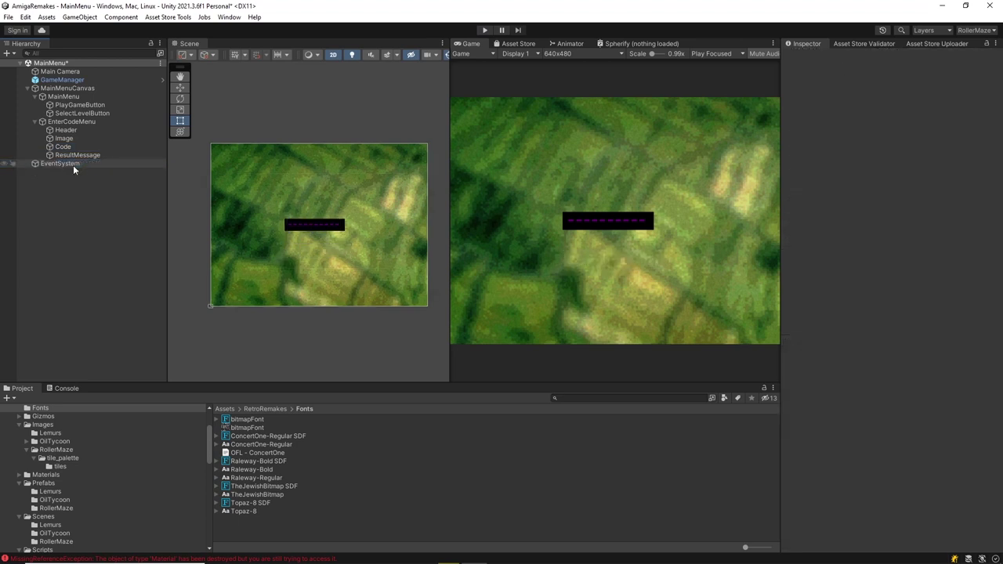
Inspect EnterCodeMenu's script and confirm its Code Text reference points to the Code object
left_click(67, 146)
left_click(72, 122)
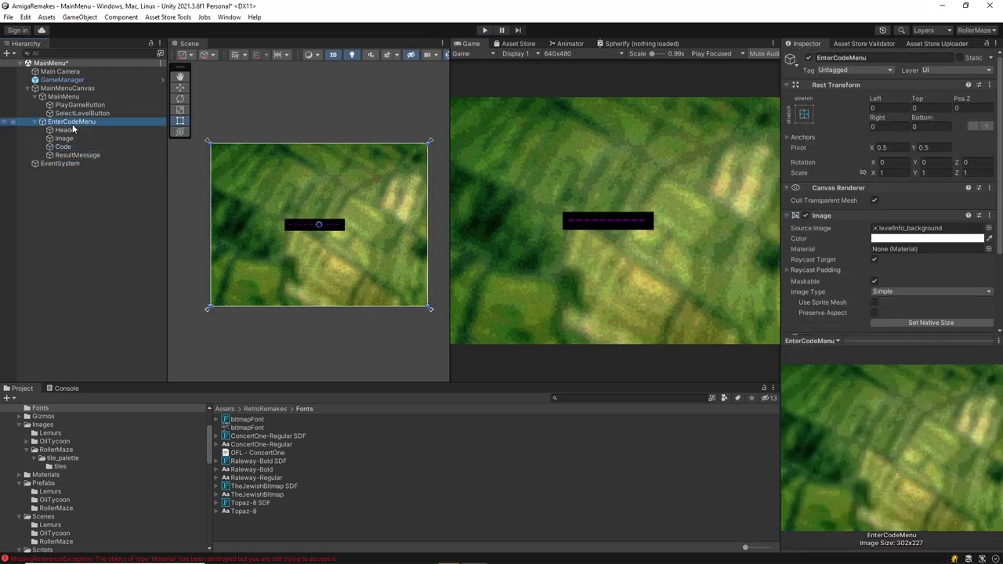
scroll(853, 259, "down", 3)
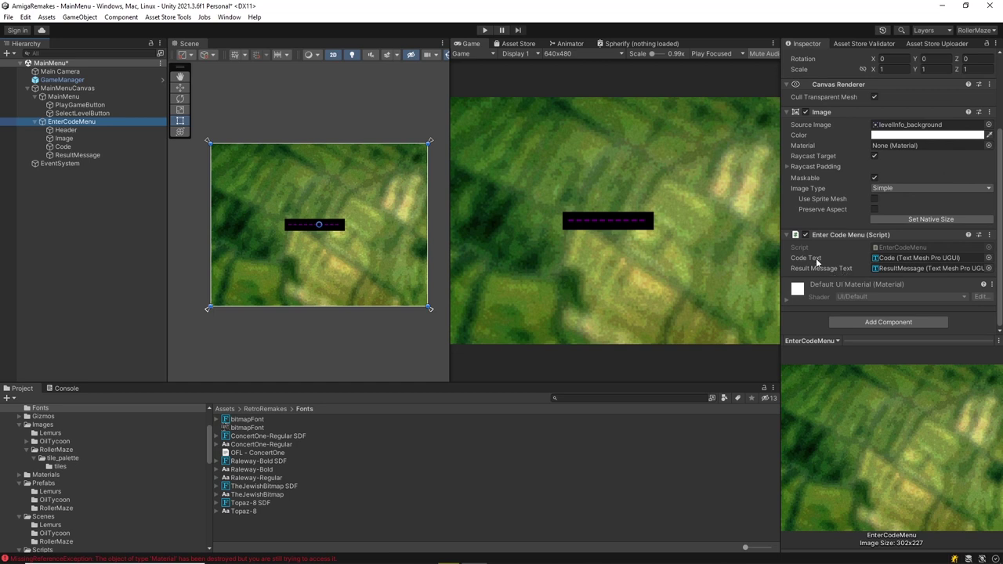
left_click(913, 258)
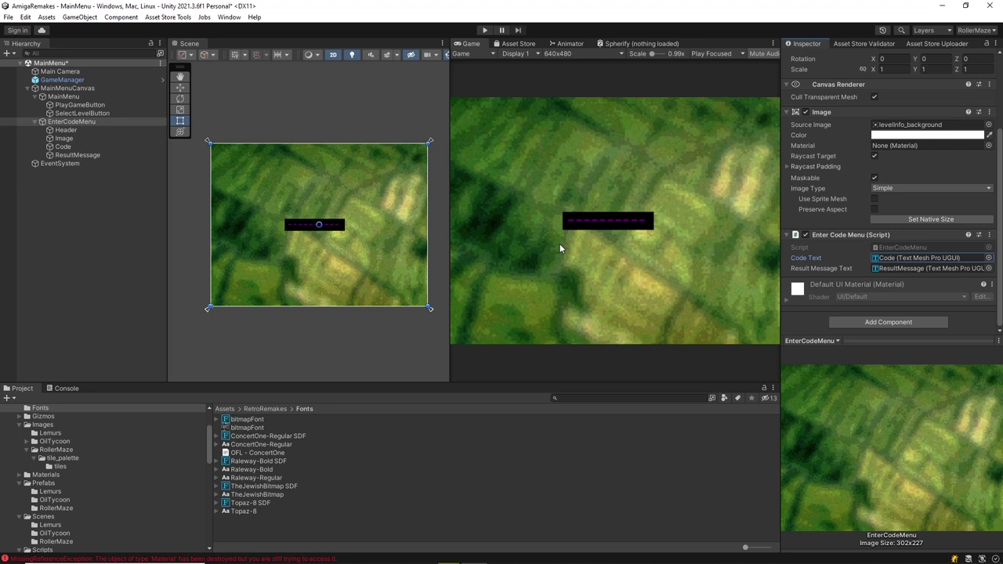
Inspect the Code text object's dash placeholder text
left_click(62, 147)
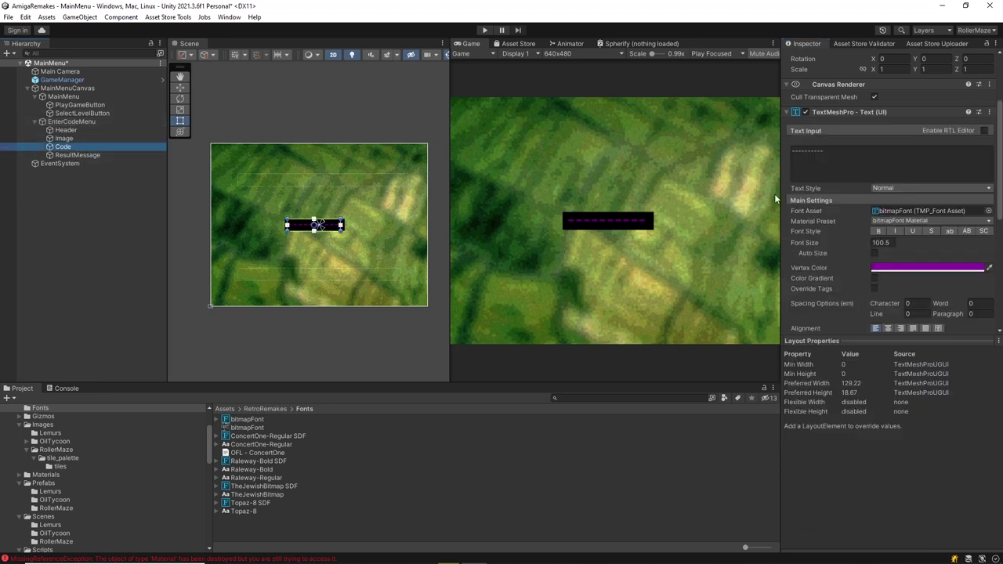
left_click(807, 151)
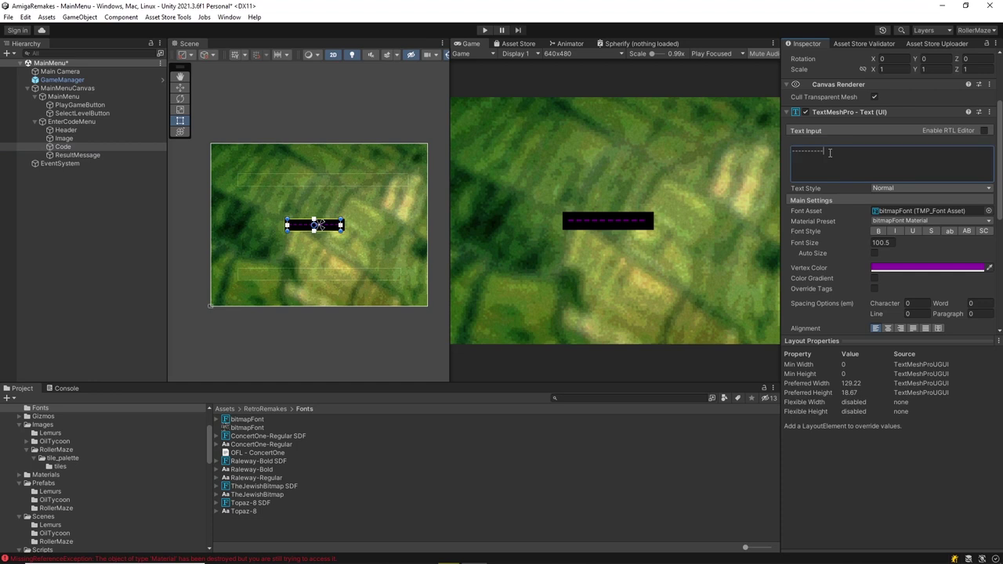
left_click(612, 218)
Play-test the scene by entering a trial access code, then stop play mode
left_click(485, 30)
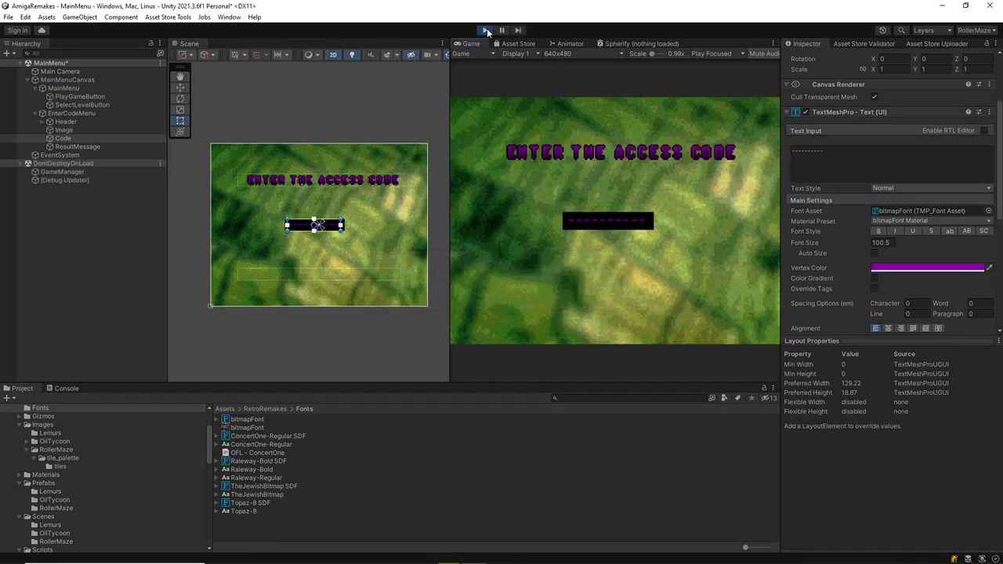
type("GFDHHGF")
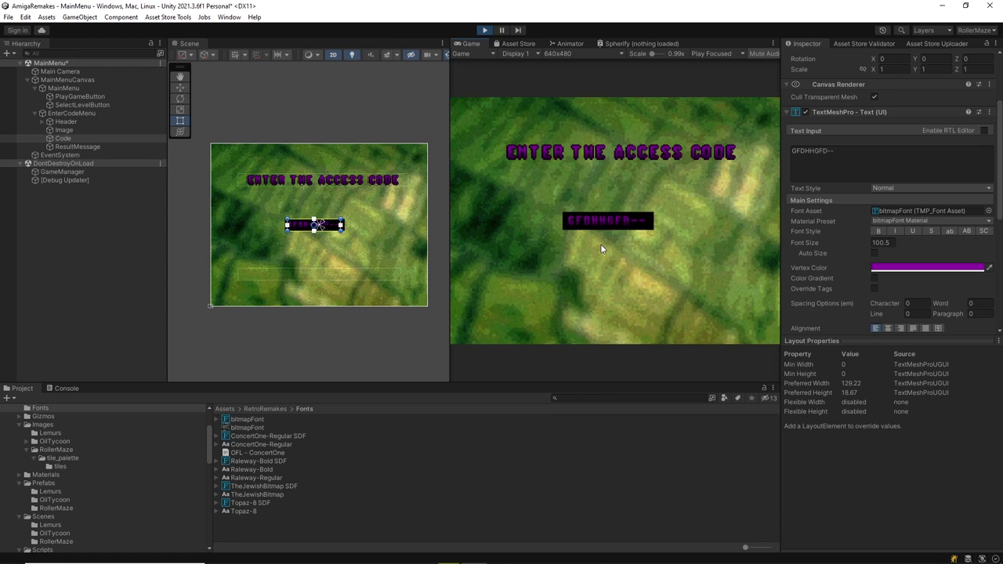
type("DFE")
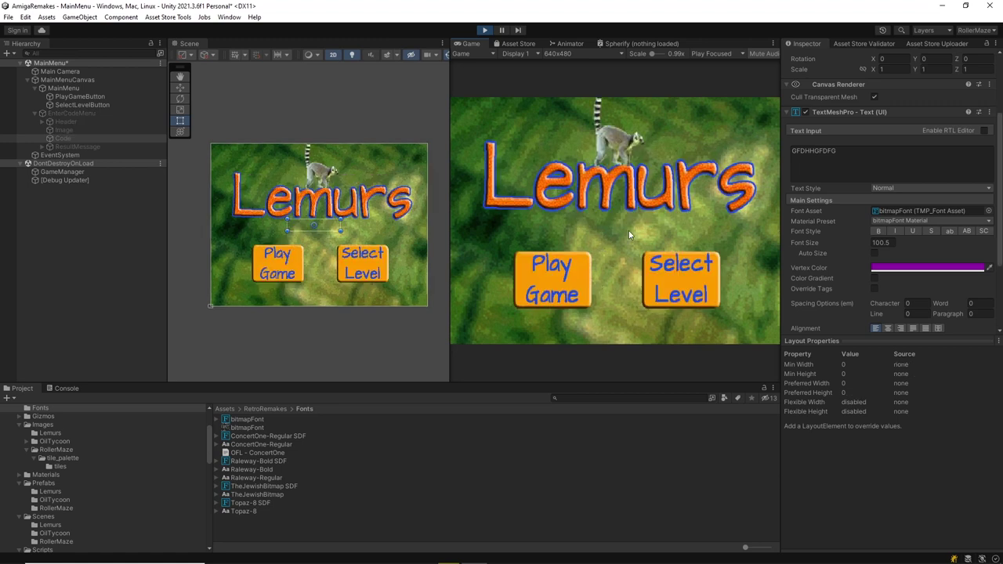
left_click(485, 30)
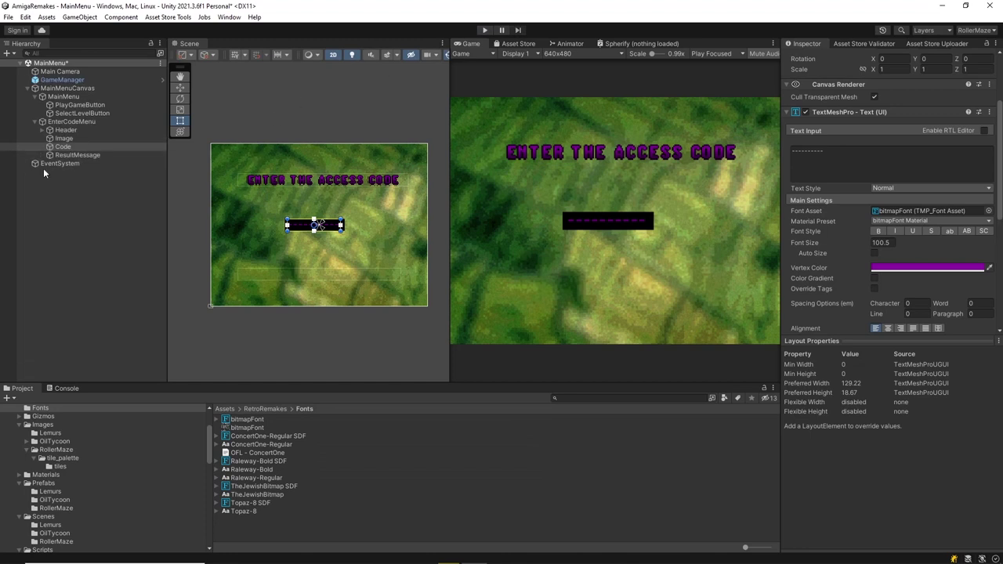
Inspect Level02's access code in the Lemurs ScriptableObjects folder
scroll(95, 468, "down", 3)
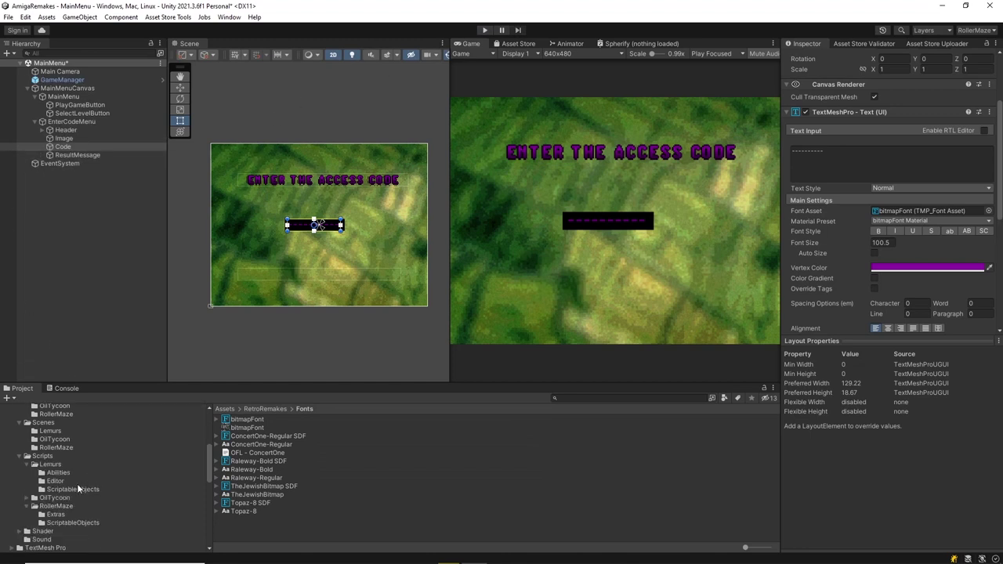
left_click(71, 489)
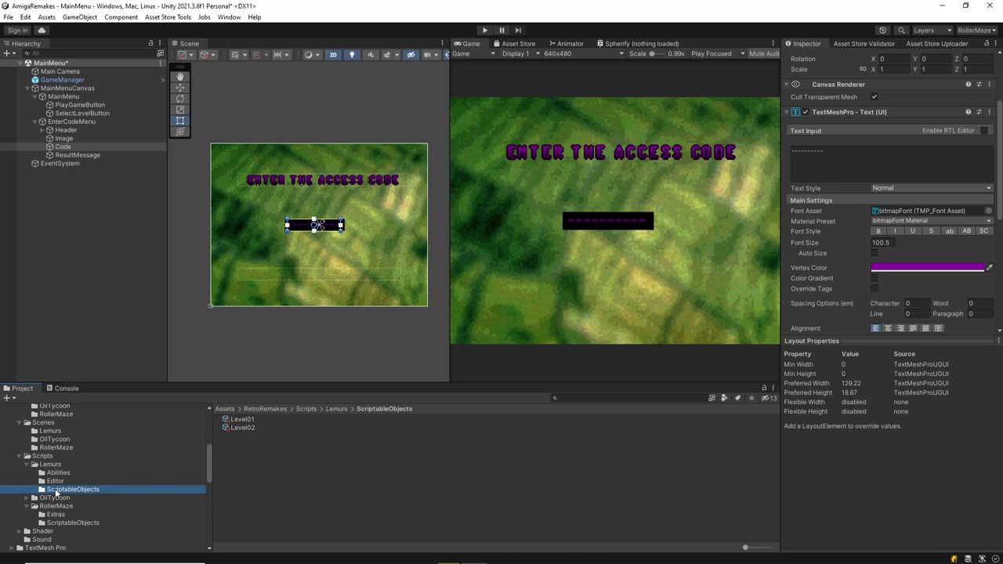
left_click(242, 427)
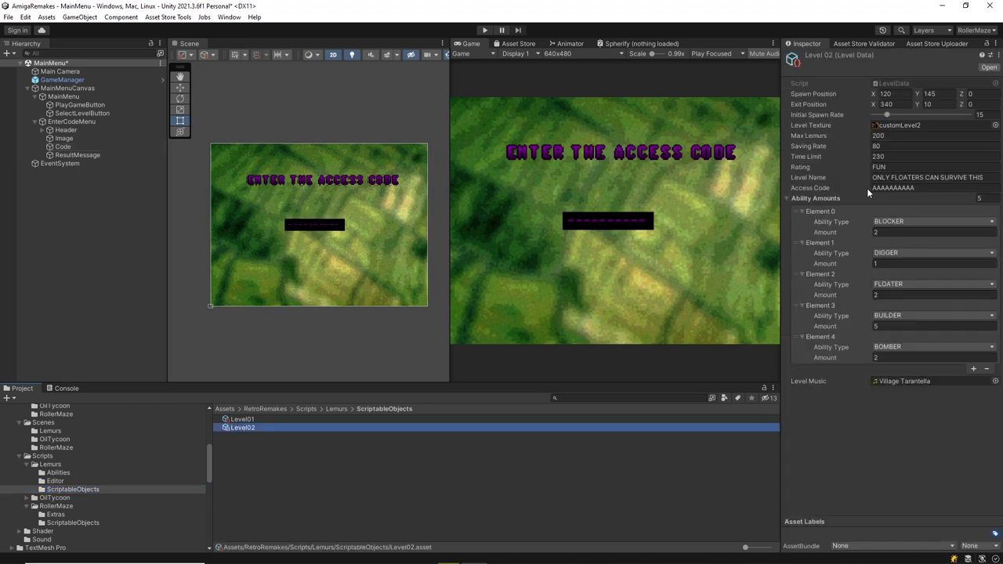
left_click(899, 188)
Deactivate the EnterCodeMenu panel and open the Lemurs scenes folder
left_click(56, 123)
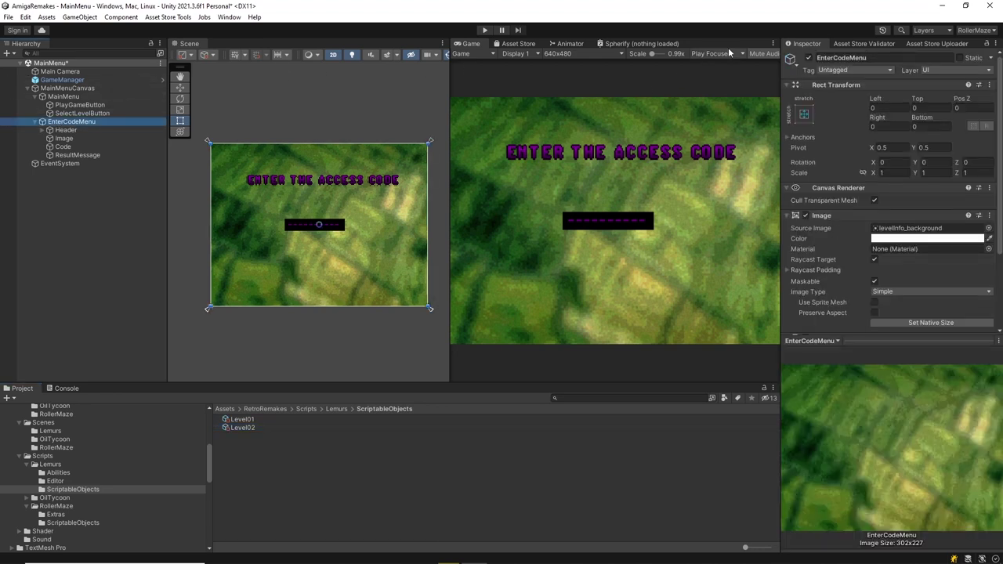
left_click(808, 58)
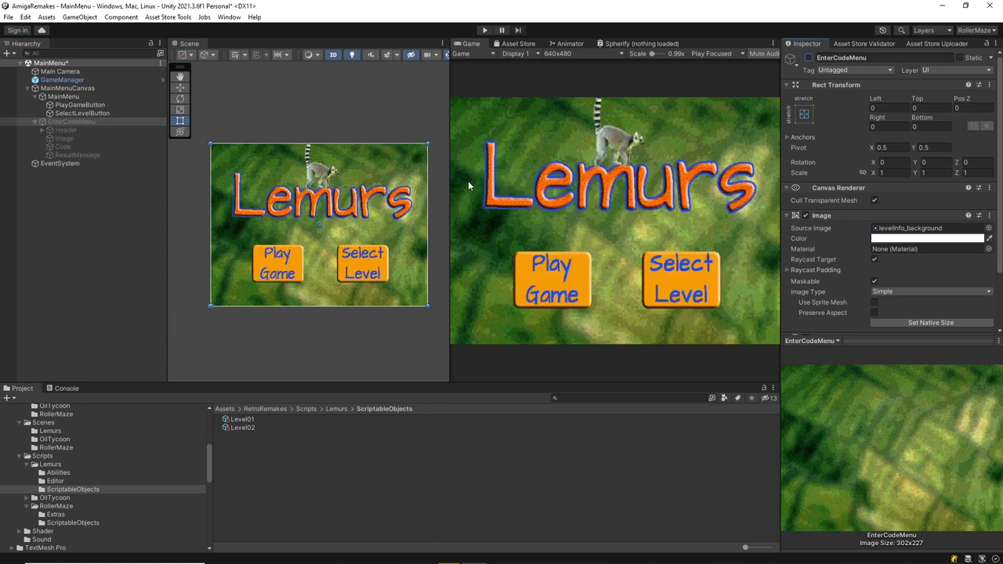
scroll(81, 476, "up", 5)
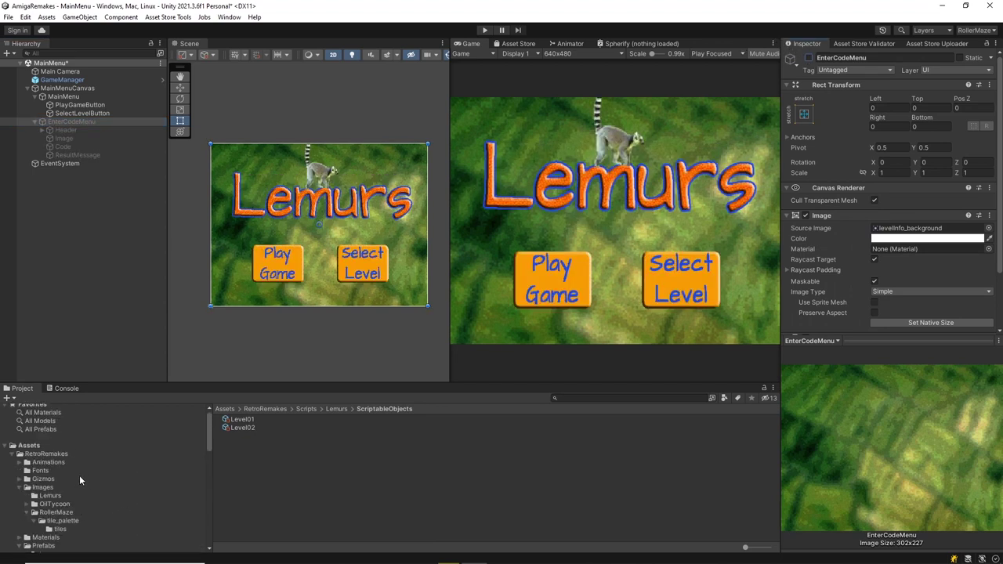
scroll(80, 476, "down", 5)
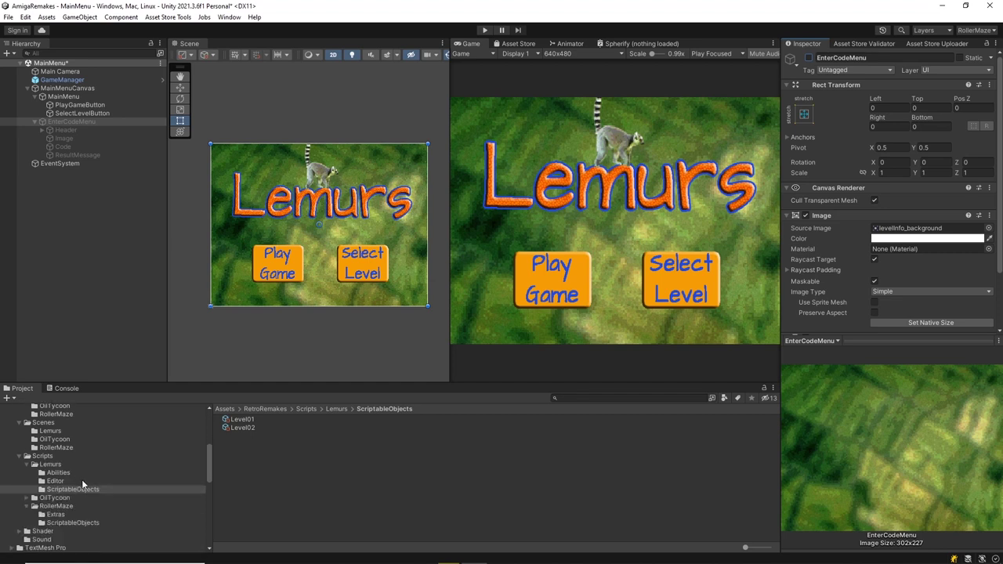
left_click(49, 431)
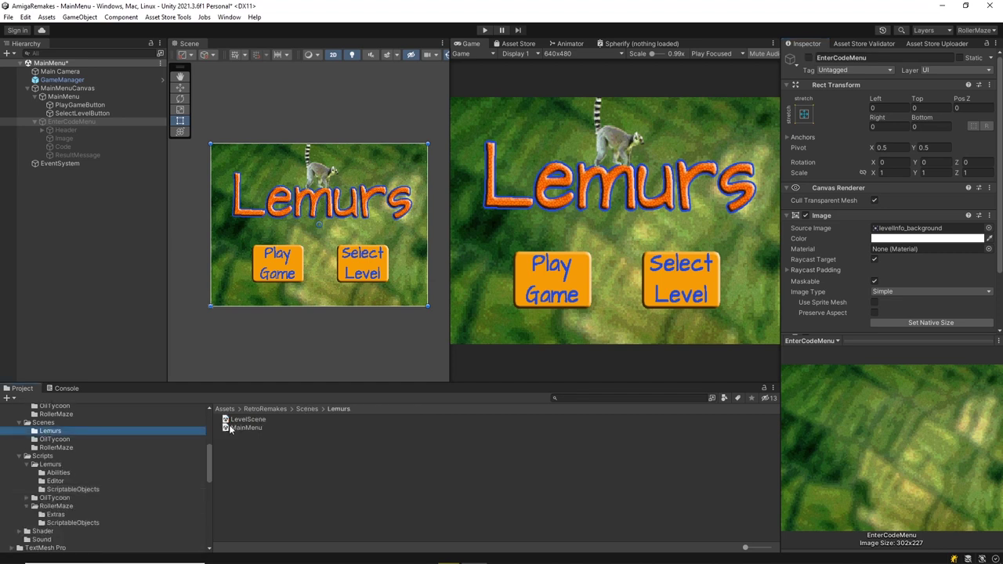
Open LevelScene without saving main menu changes, and frame the brick level
double_click(254, 420)
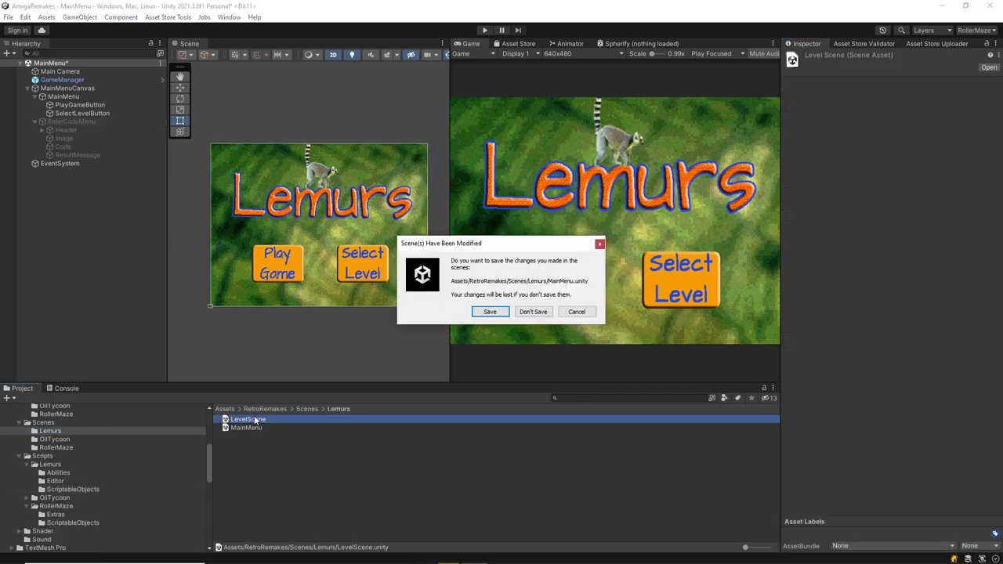
left_click(543, 313)
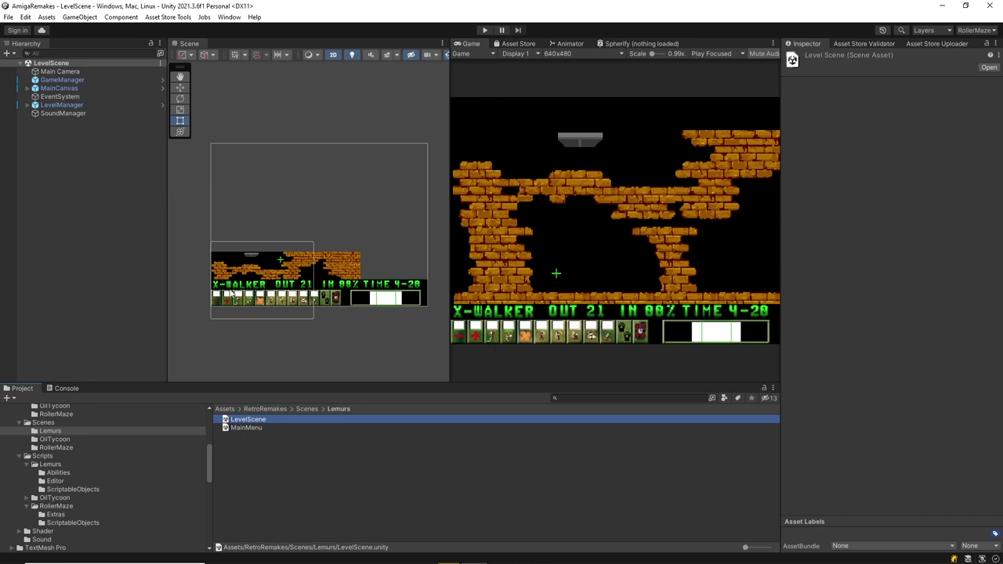
scroll(219, 310, "up", 3)
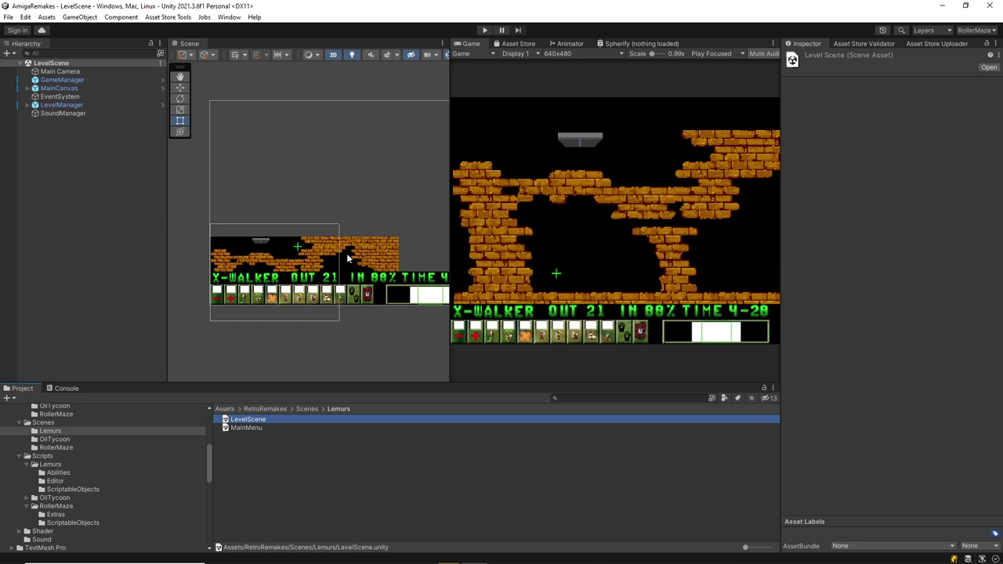
middle_click_drag(185, 321, 256, 312)
scroll(259, 309, "up", 5)
scroll(277, 300, "up", 2)
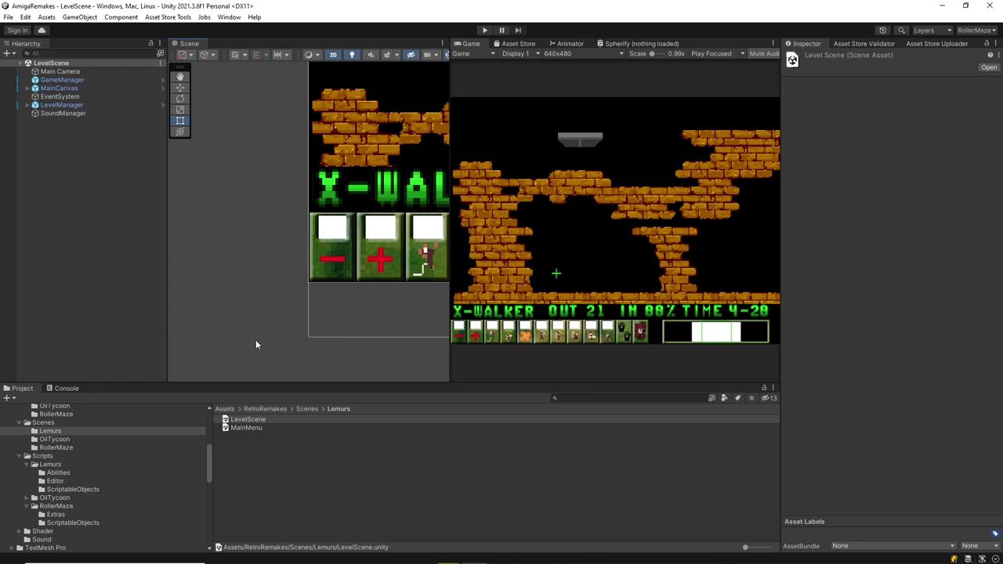
Inspect the customLevel texture in the Lemurs images folder
scroll(75, 433, "up", 5)
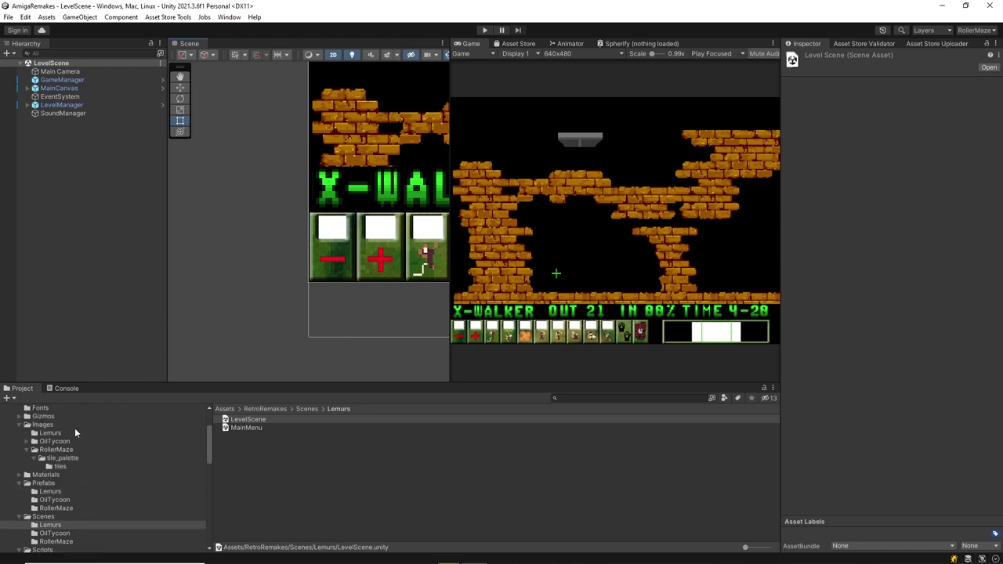
scroll(69, 458, "up", 2)
left_click(48, 464)
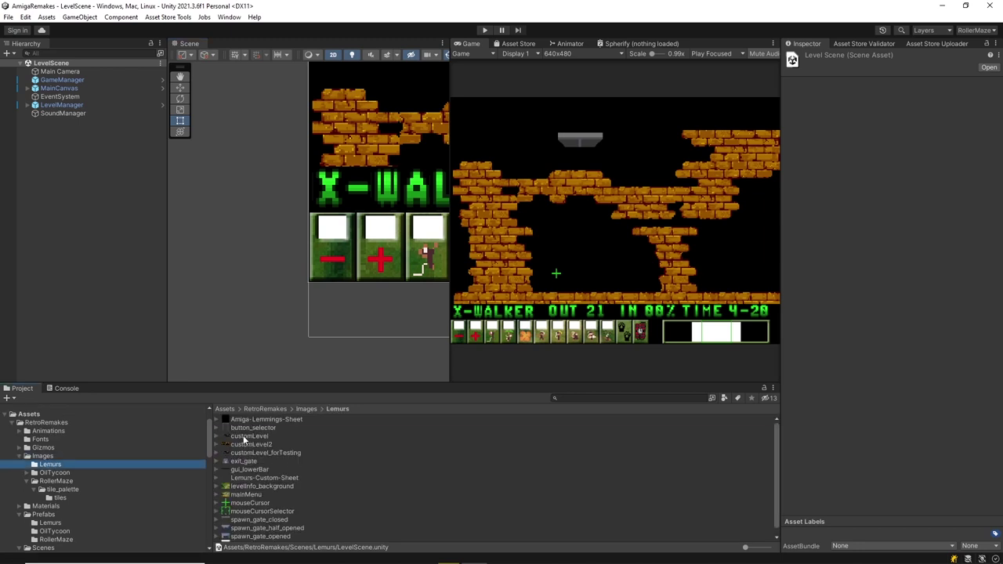
left_click(243, 437)
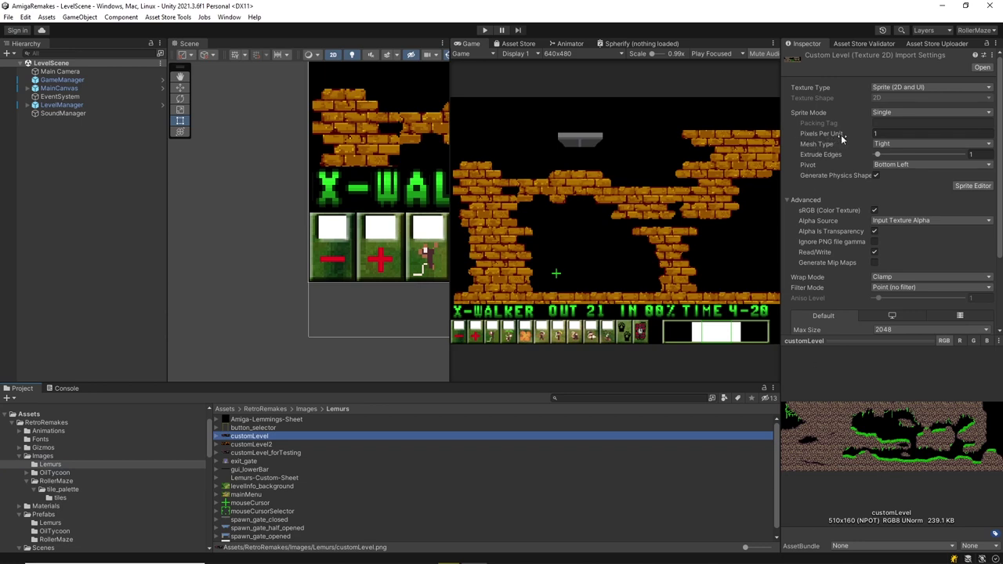
mouse_move(843, 138)
Turn on the Scene view grid and view GameManager's Levels list (Level01, Level02)
scroll(328, 357, "up", 8)
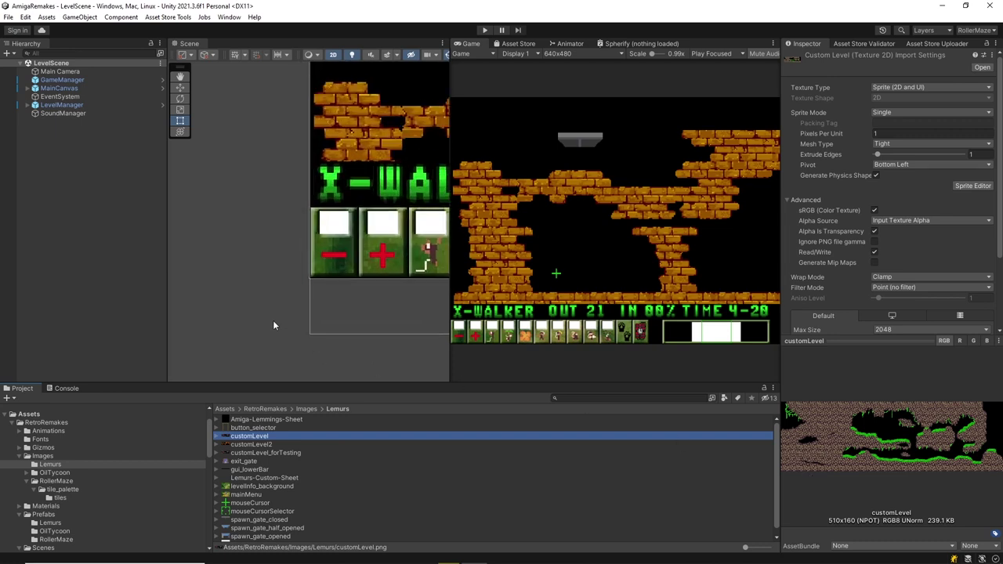
left_click(234, 56)
scroll(337, 220, "up", 5)
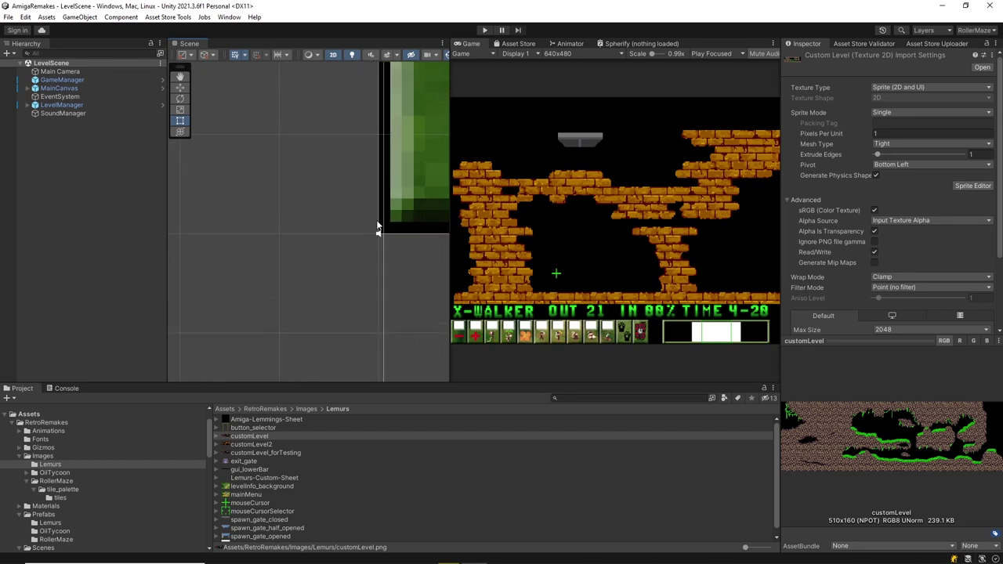
left_click(71, 80)
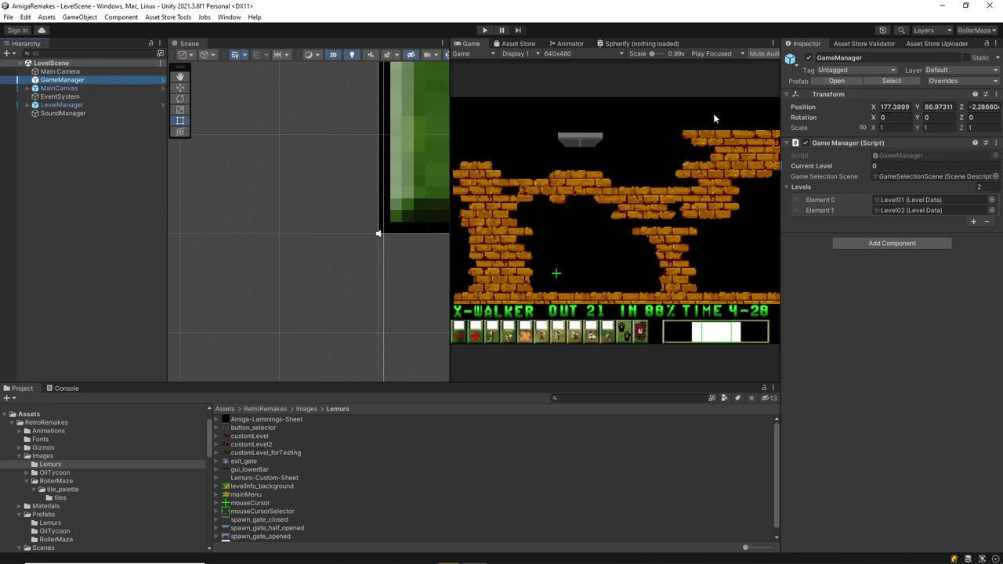
Reselect customLevel to view its 510×160 sprite import settings
left_click(260, 436)
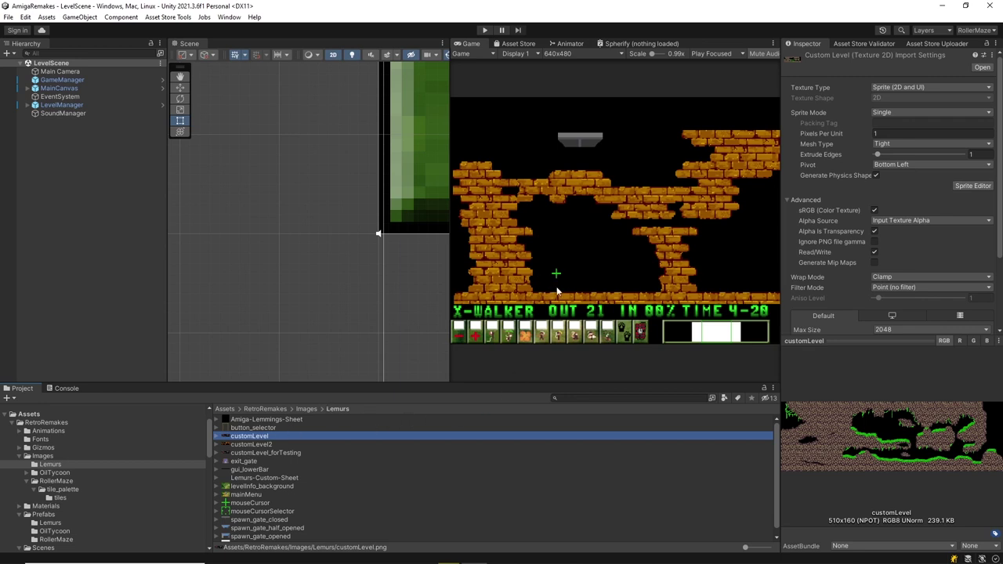
Pan the Scene view over the brick platforms and X-WALKER status text
middle_click_drag(404, 77, 187, 419)
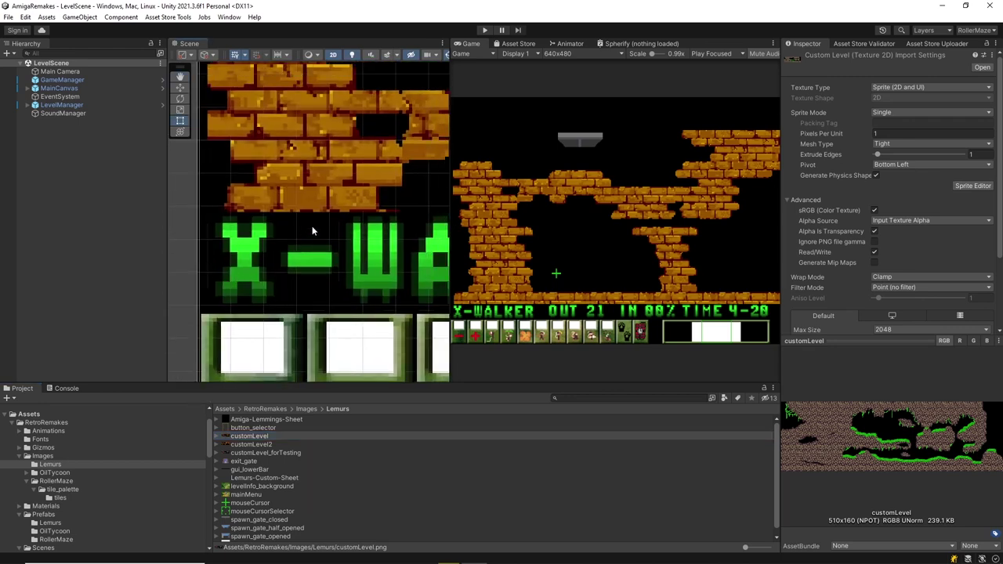
middle_click_drag(312, 225, 298, 284)
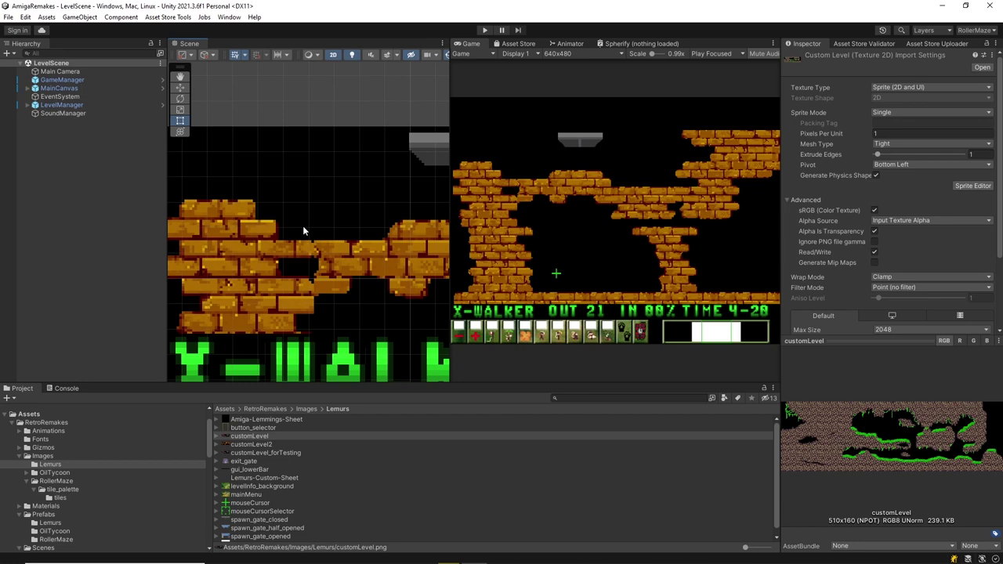
Select MainCanvas to view its Screen Space - Overlay, 540×405 reference scaling
key("q")
scroll(368, 272, "up", 2)
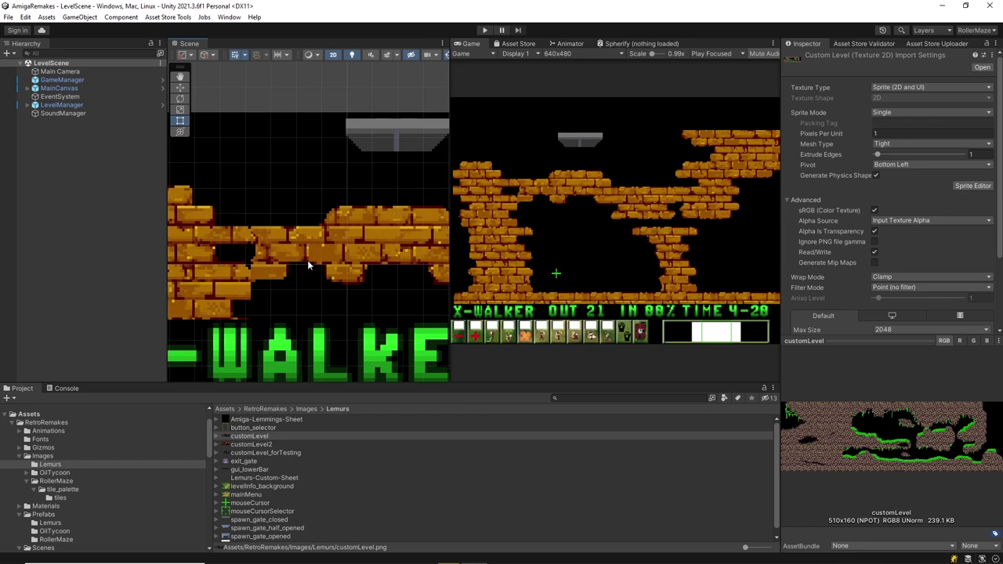
left_click(308, 267)
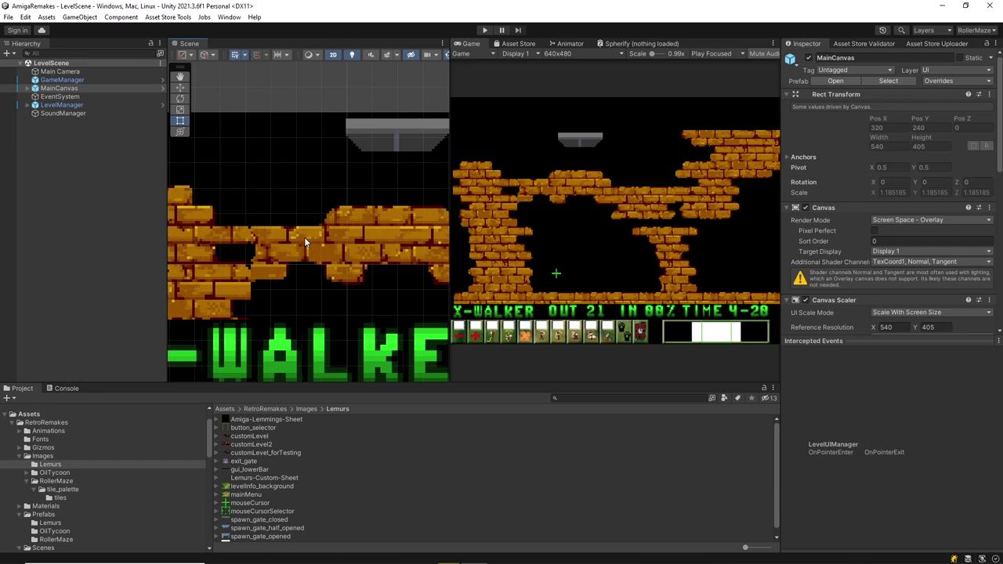
left_click(62, 80)
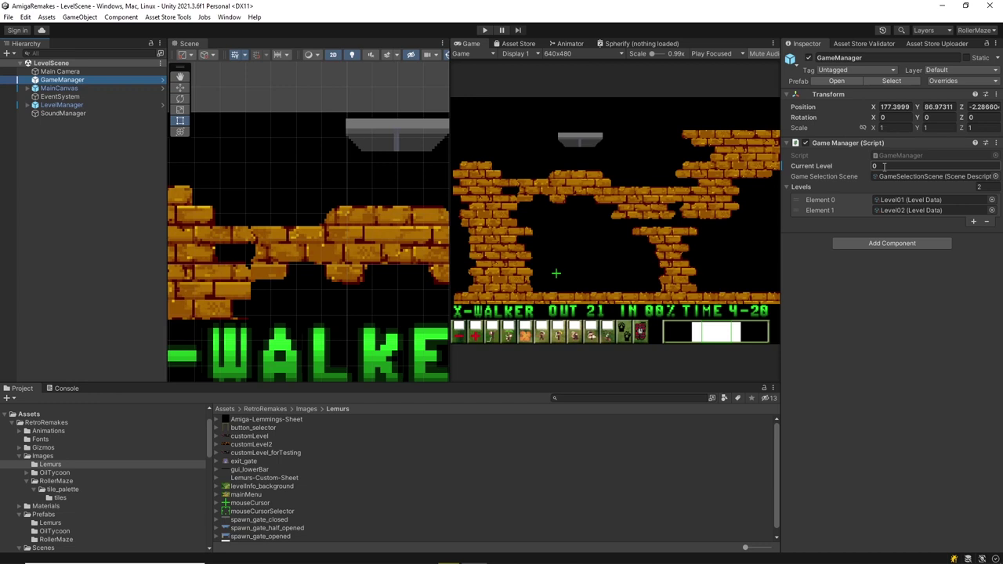
left_click(883, 166)
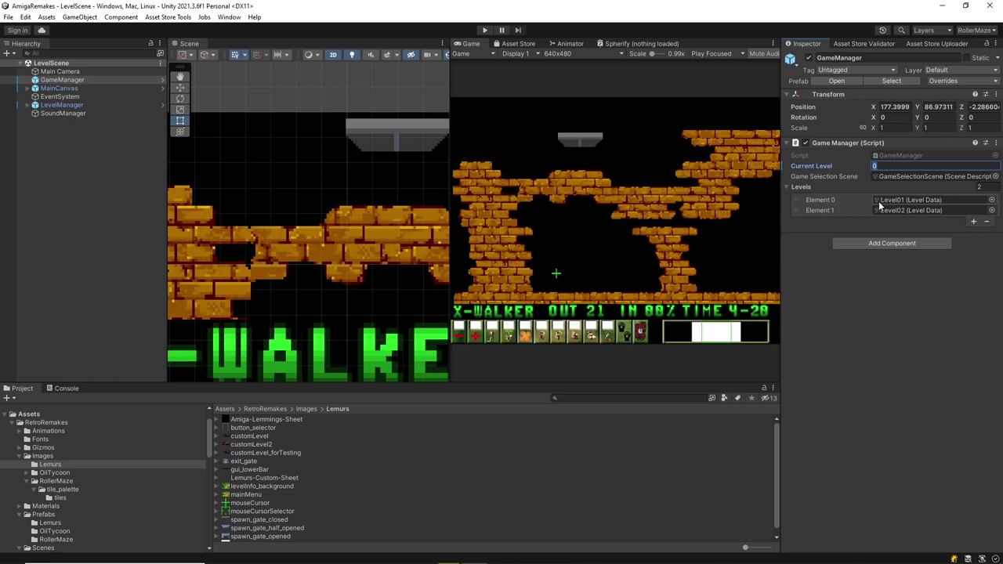
Play-test level 1 'JUST DIG' past its info screen, then stop
left_click(486, 30)
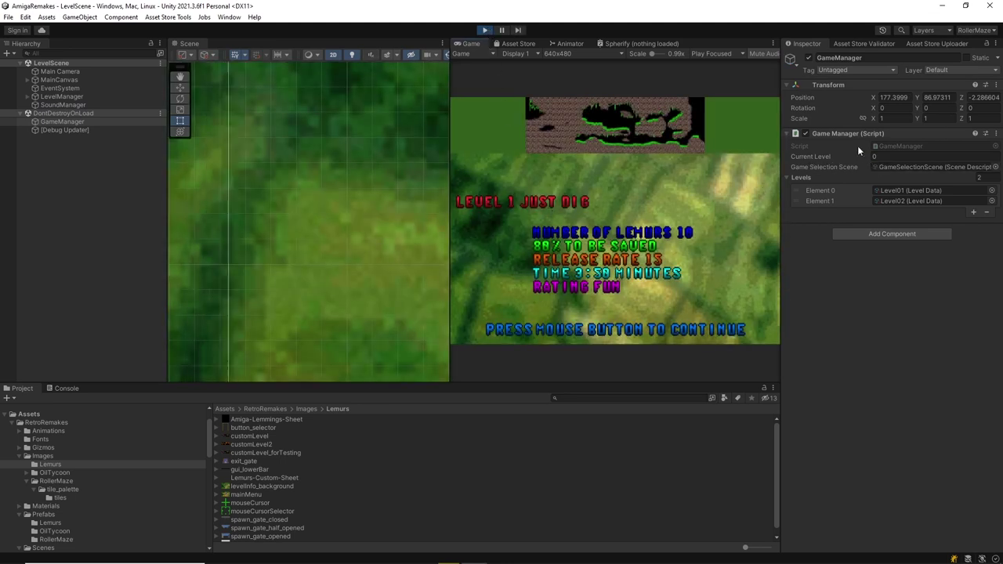
left_click(636, 194)
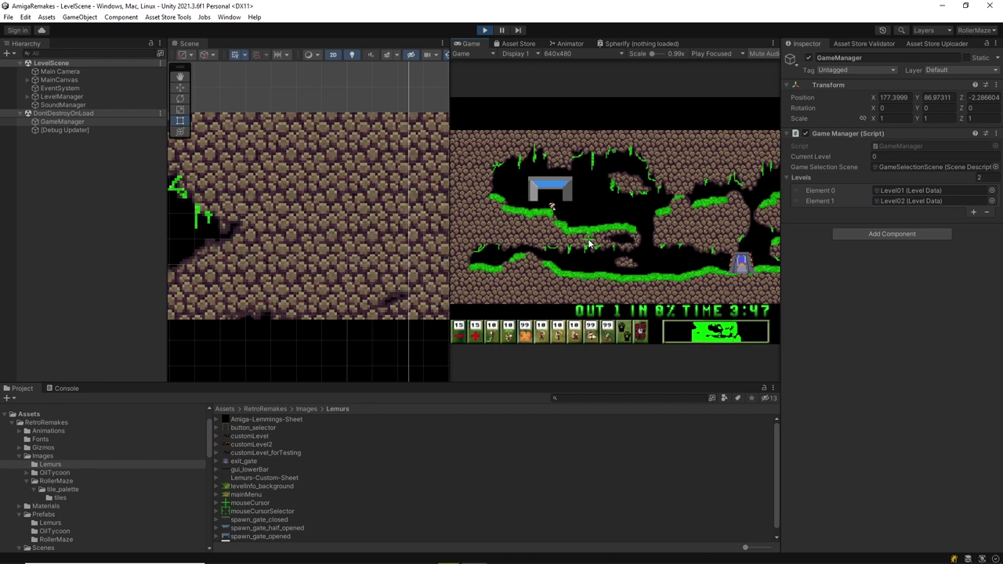
left_click(486, 31)
Set GameManager's Current Level to 1 and play-test level 2, then stop
left_click(901, 166)
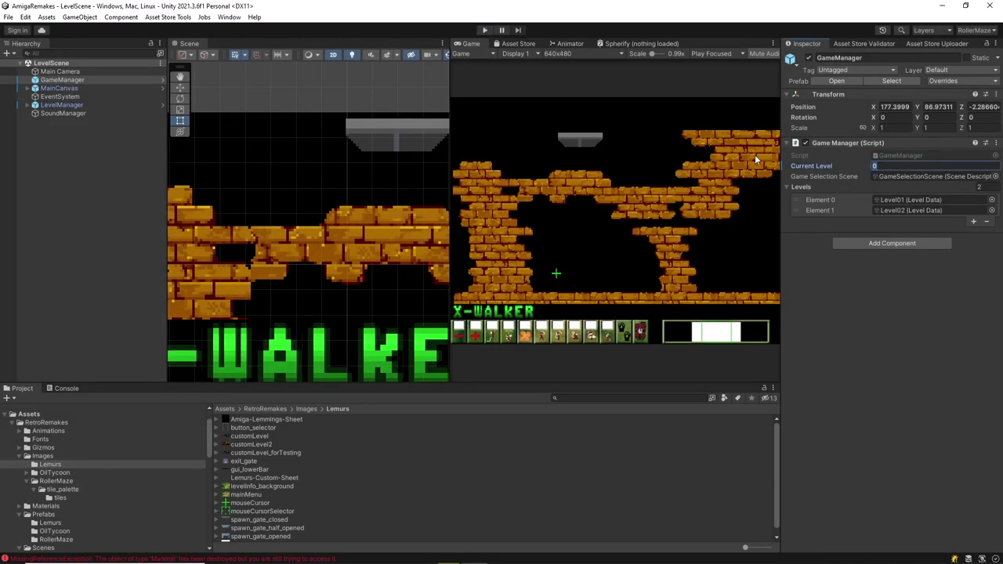
type("1")
left_click(485, 30)
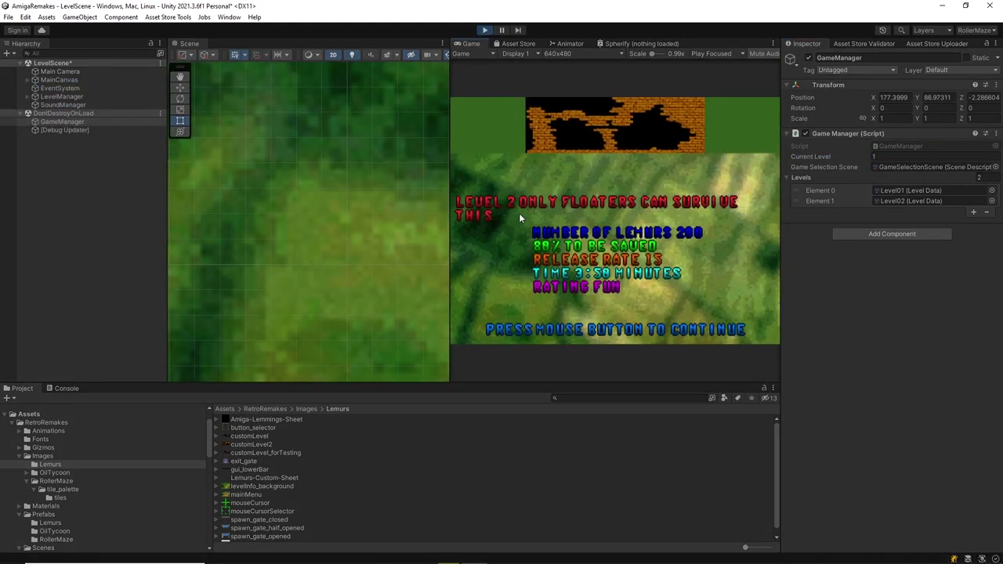
left_click(528, 209)
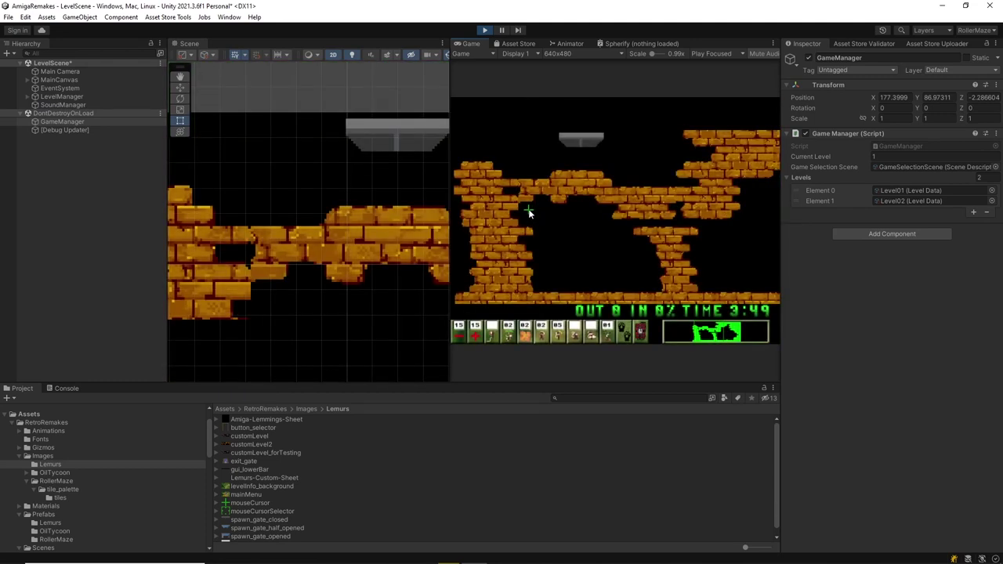
left_click(486, 29)
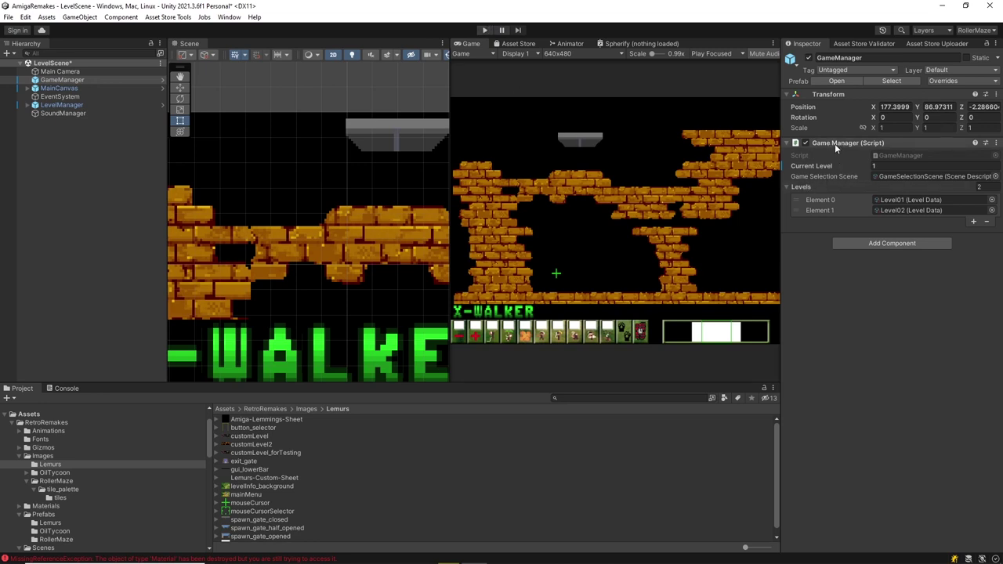
Set Current Level to 1 and apply all overrides to the GameManager prefab
left_click(873, 166)
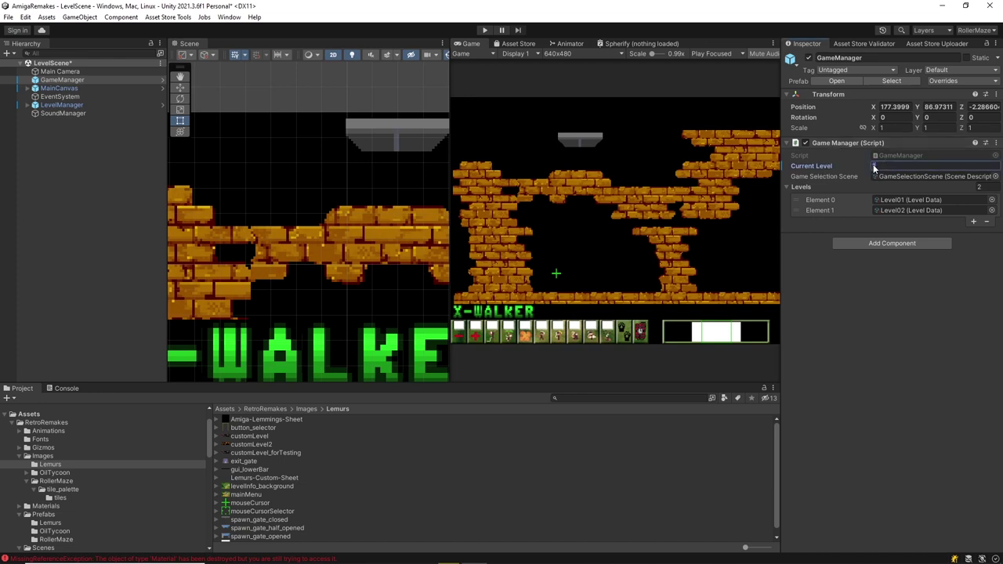
type("1")
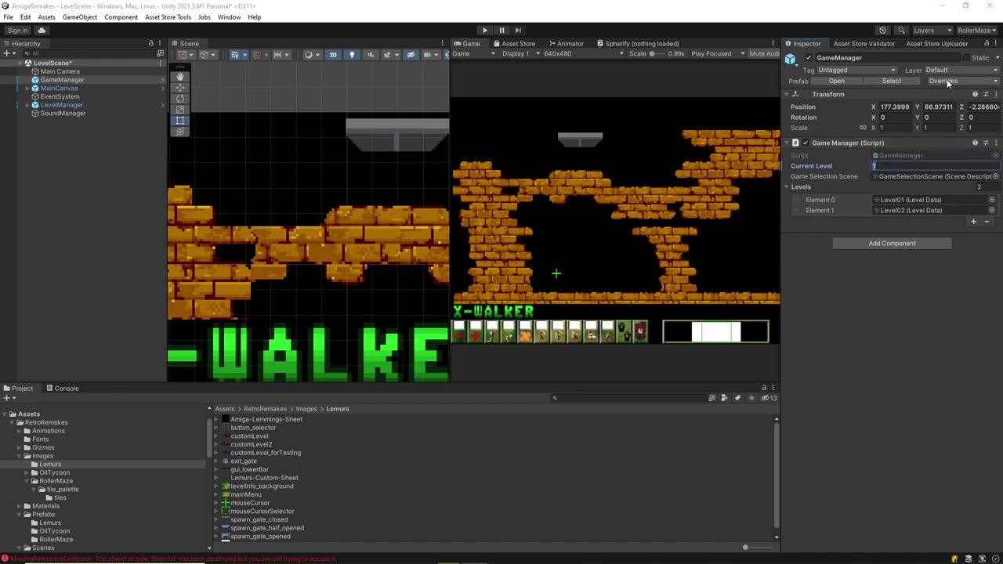
left_click(944, 81)
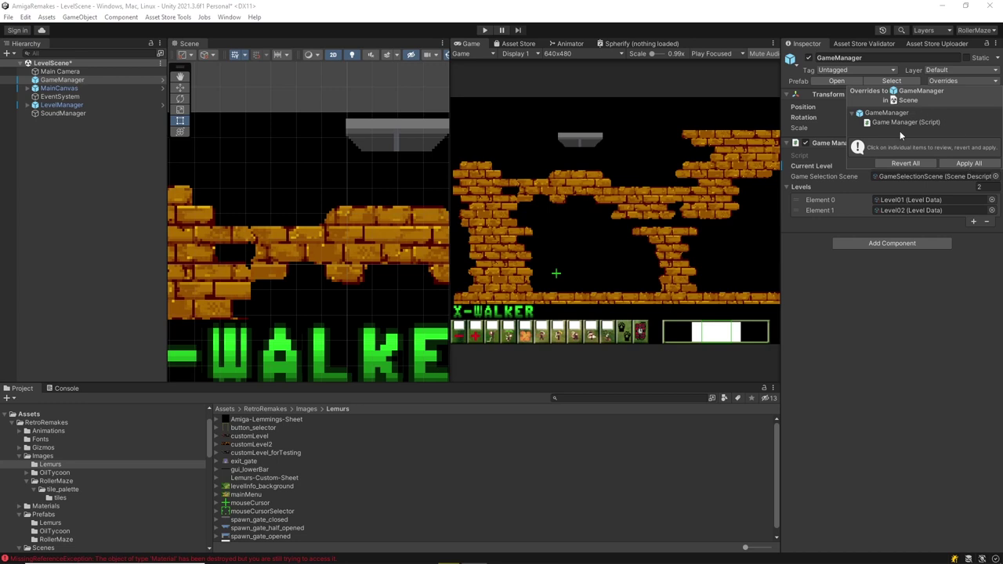
left_click(952, 160)
Reset the scene's GameManager Current Level to 0
left_click(876, 166)
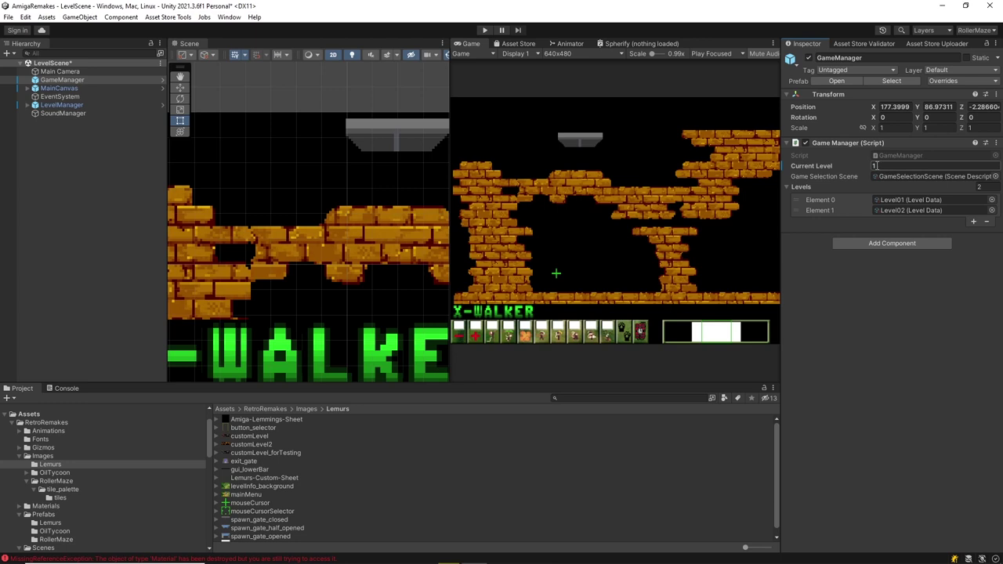
key("Return")
key("Return")
key("BackSpace")
type("0")
left_click(66, 389)
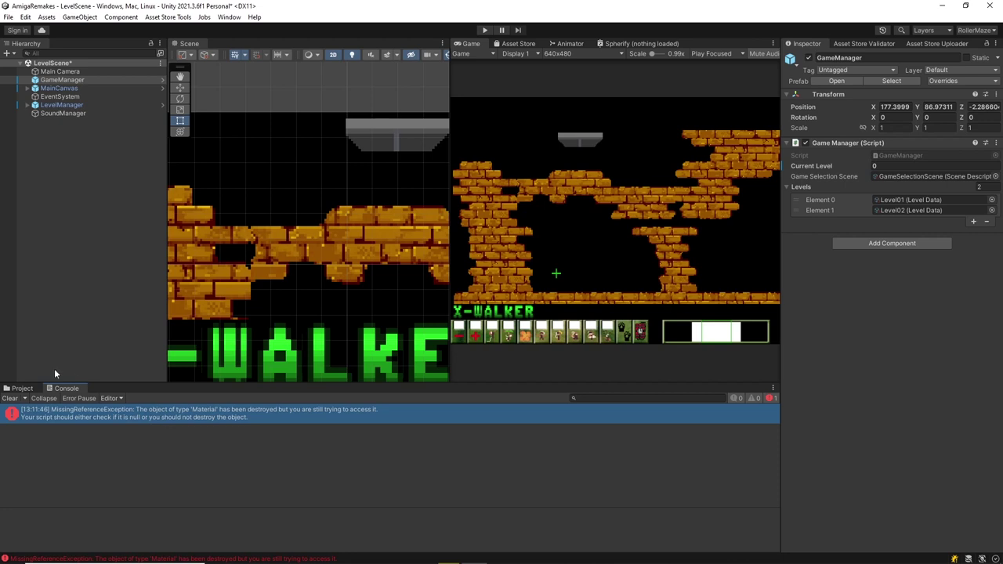
left_click(18, 389)
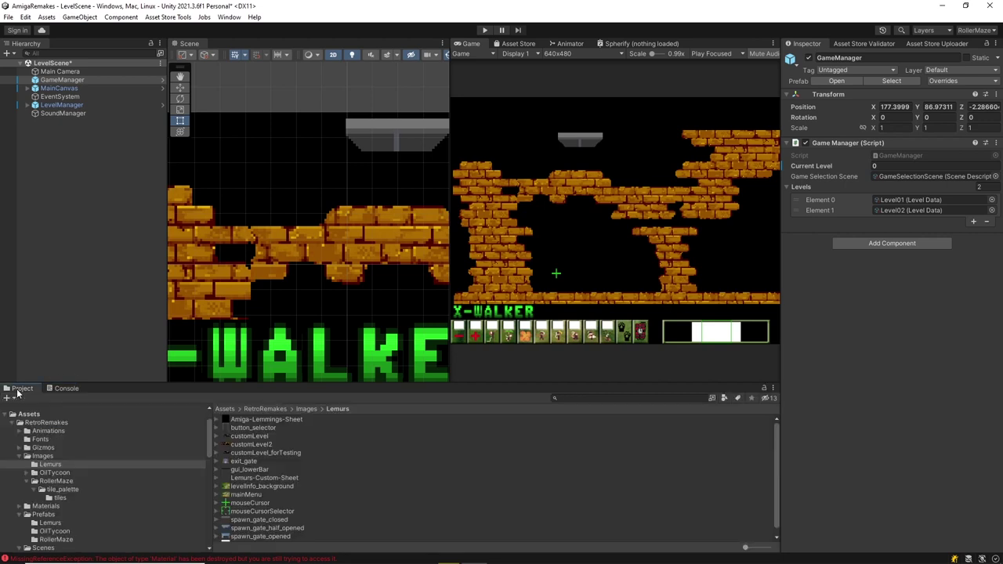
Expand MainCanvas and GUIBackgroundBar in the Hierarchy to list the skill buttons
left_click(28, 89)
left_click(58, 89)
double_click(58, 90)
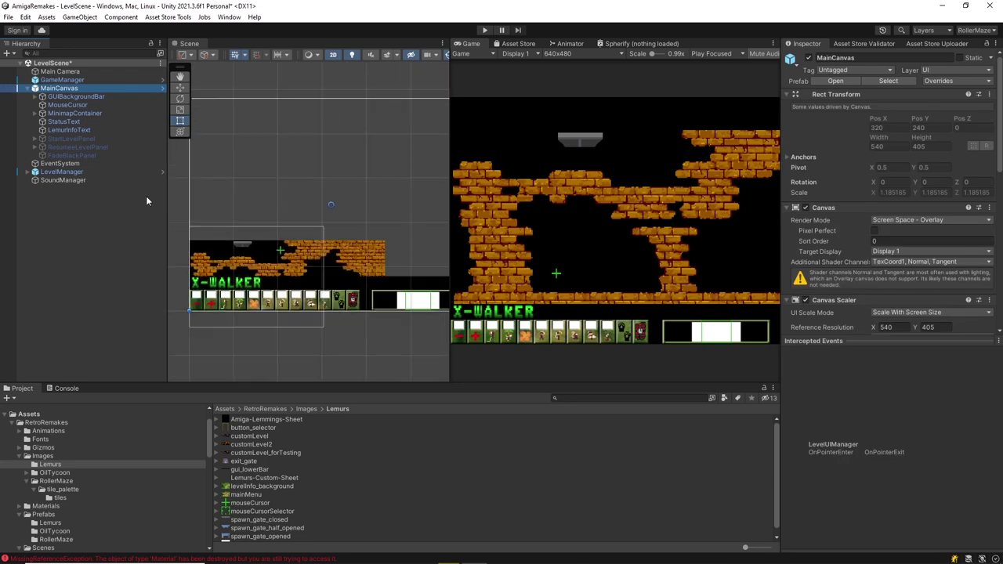
left_click(58, 98)
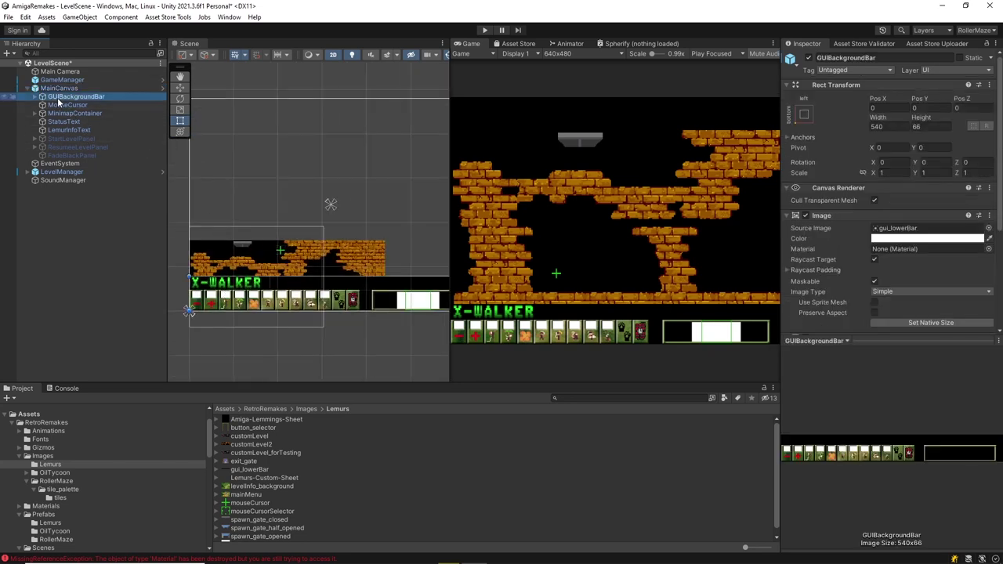
middle_click_drag(275, 240, 239, 210)
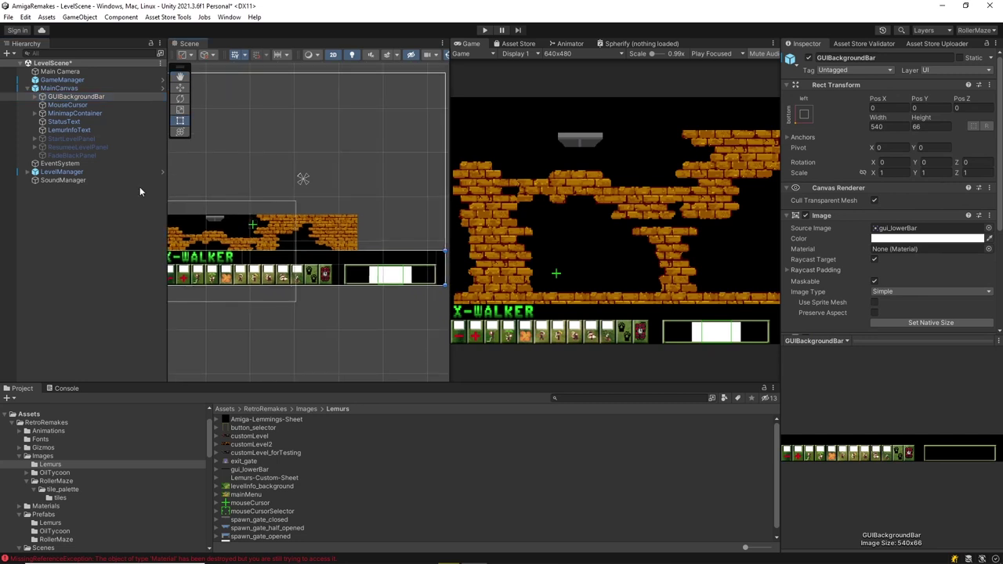
left_click(32, 97)
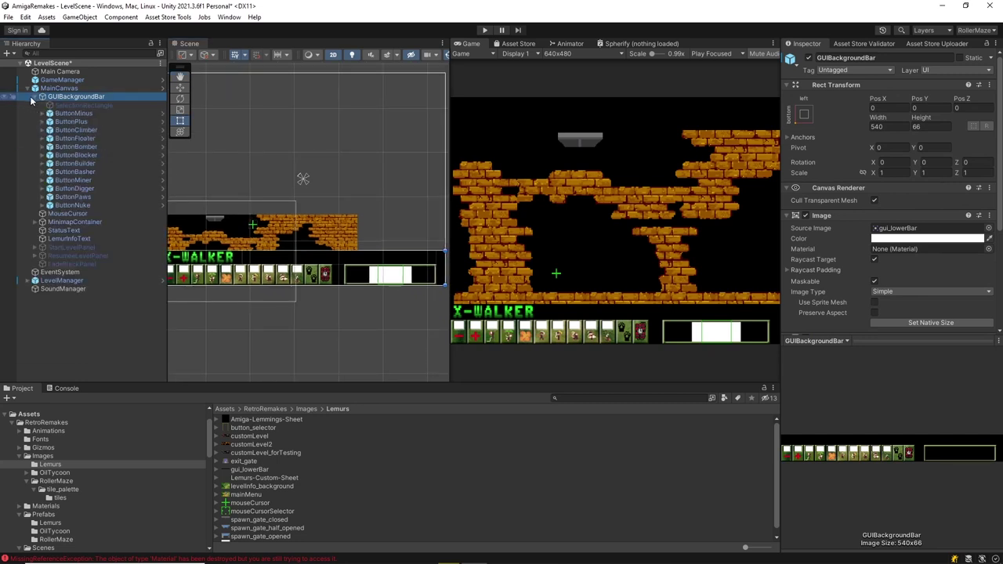
Inspect ButtonBuilder's On Click calling LevelUIManager.SetSelectedAbility with BUILDER, then frame the canvas
left_click(79, 113)
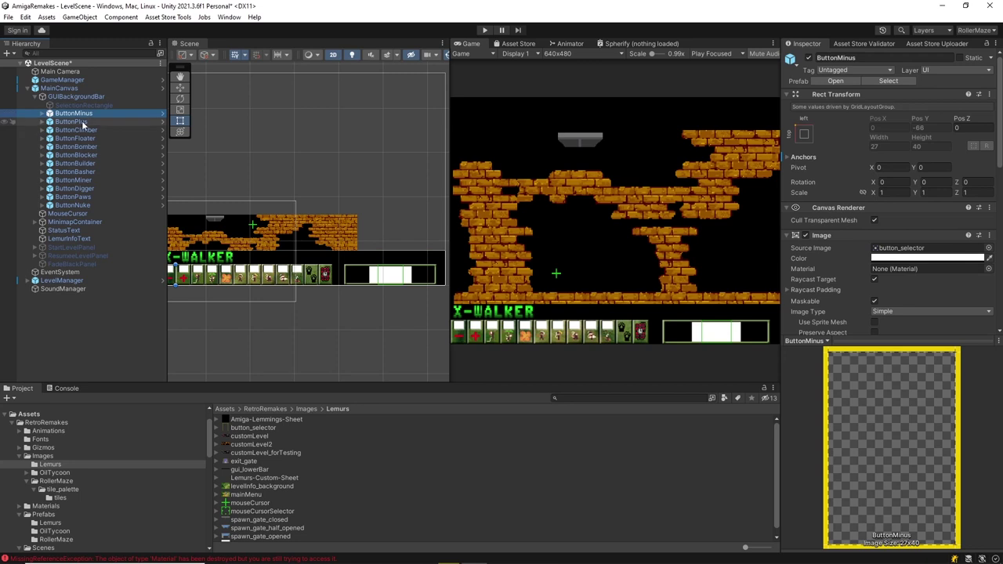
left_click(74, 138)
left_click(75, 163)
scroll(253, 274, "up", 5)
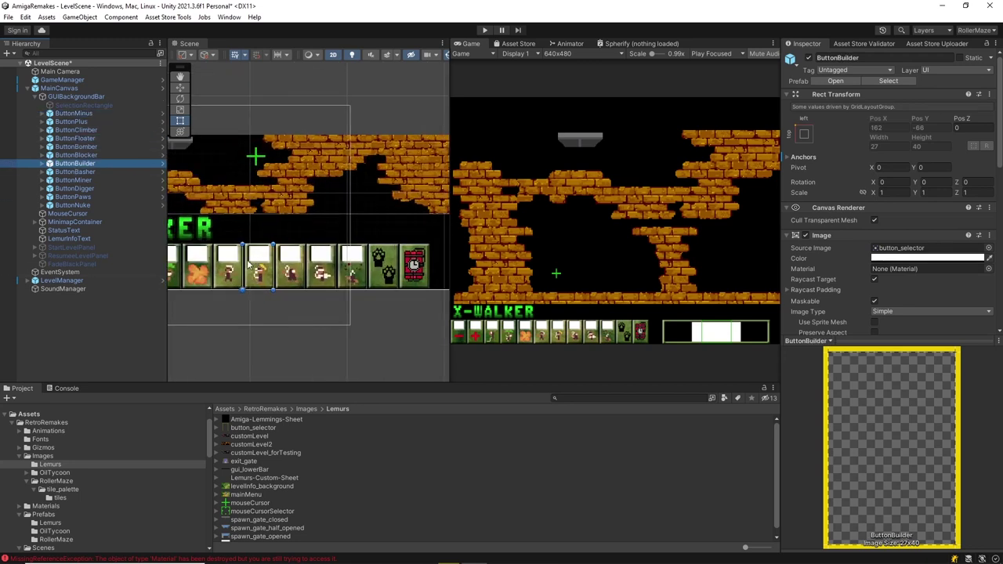
middle_click_drag(239, 235, 217, 235)
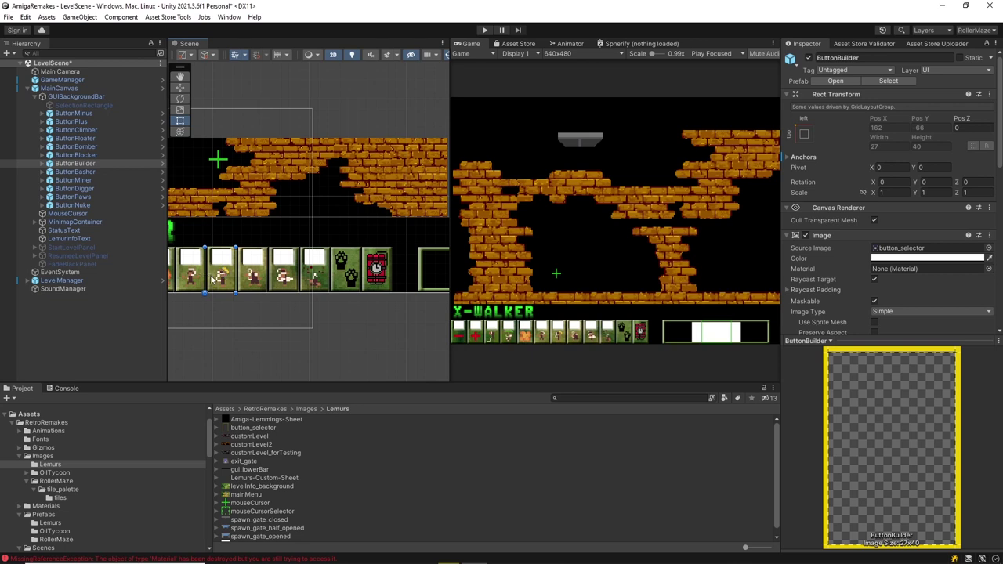
scroll(838, 260, "down", 5)
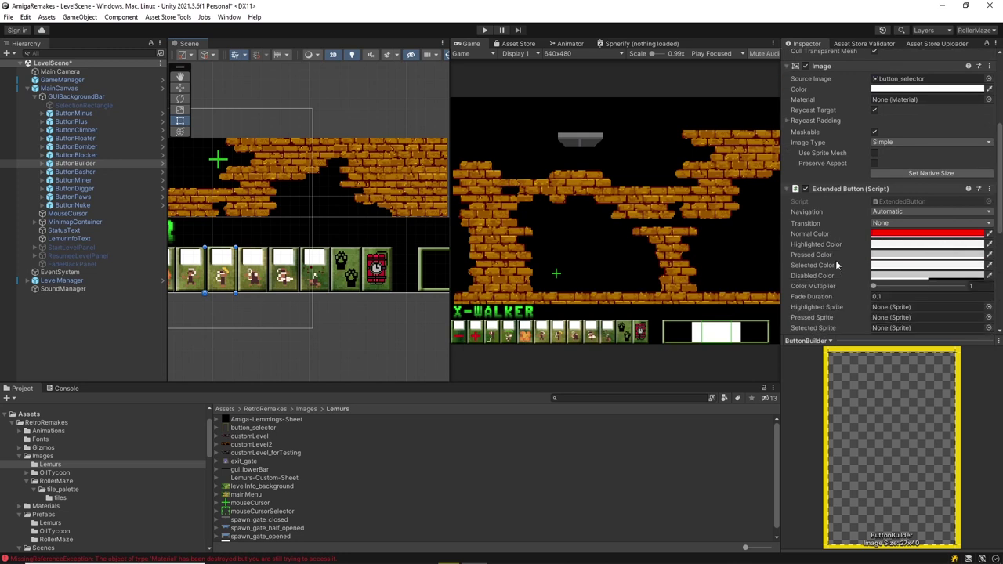
scroll(835, 260, "down", 3)
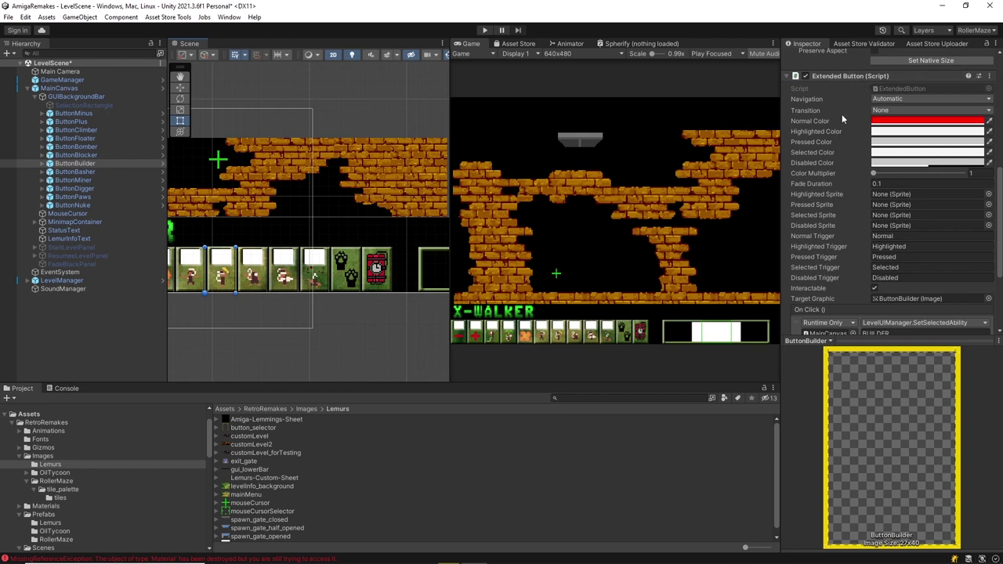
scroll(819, 172, "down", 4)
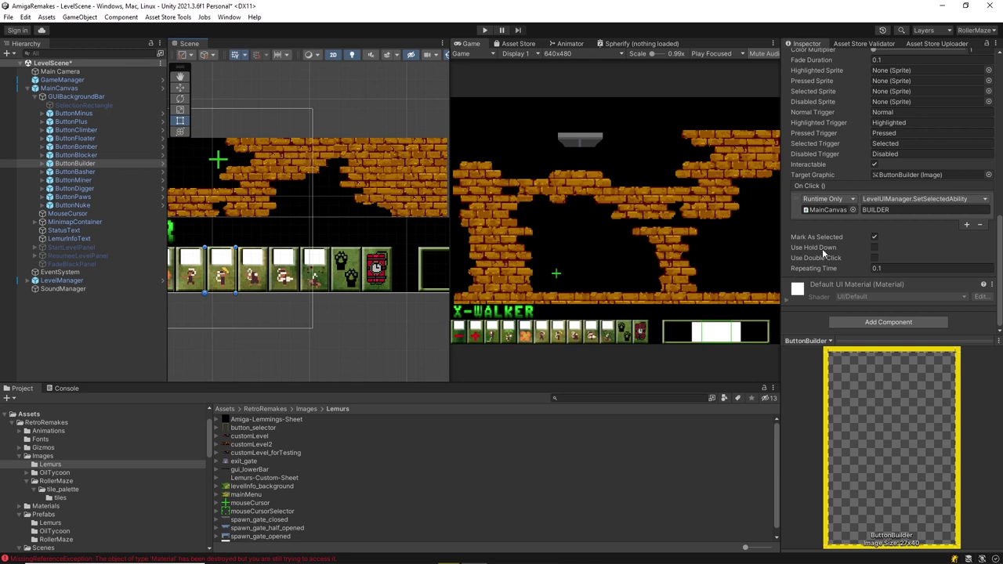
key("f")
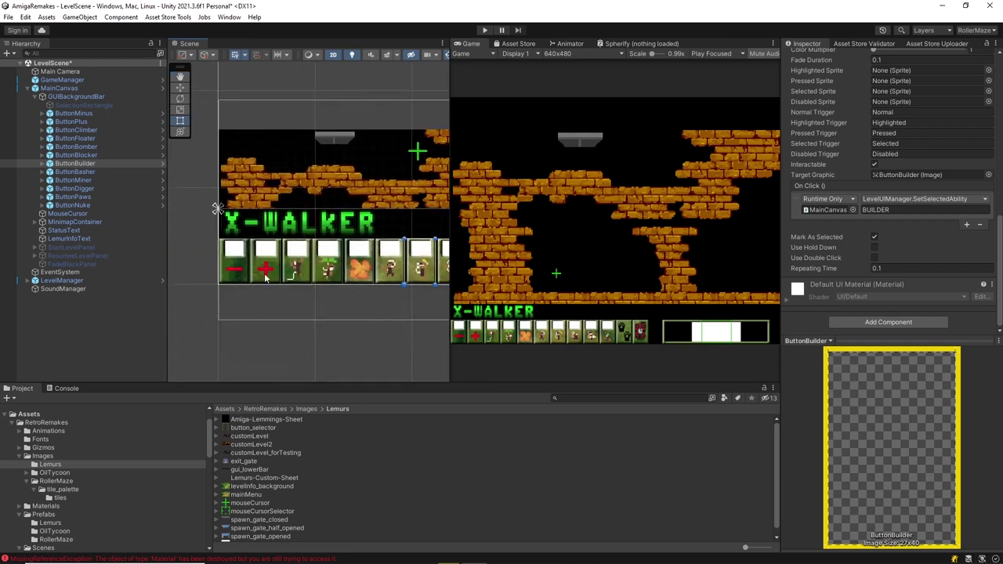
Inspect ButtonPlus, leaving Repeating Time at 0.1, then select and frame ButtonNuke
left_click(72, 121)
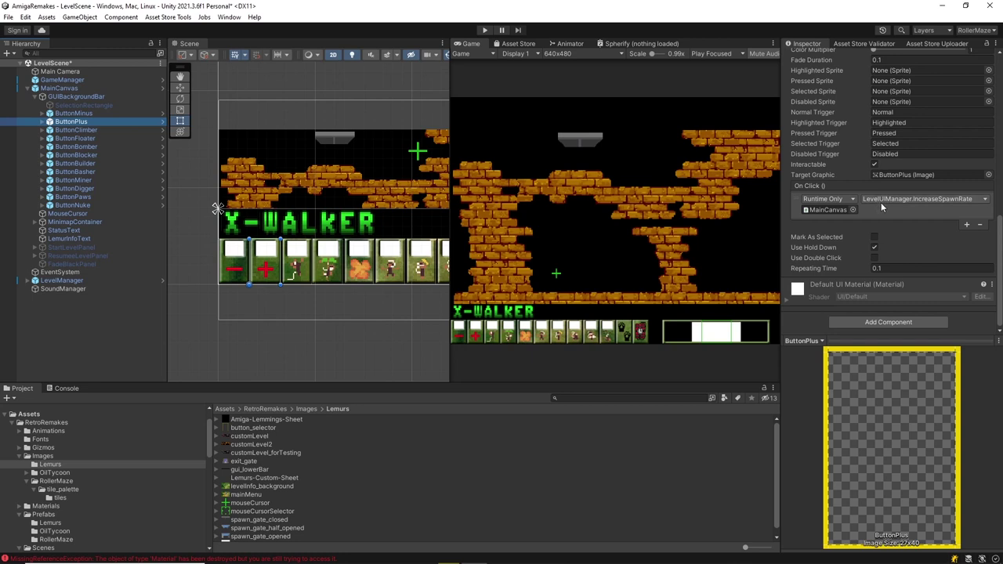
left_click(876, 270)
key("Return")
left_click(72, 204)
key("f")
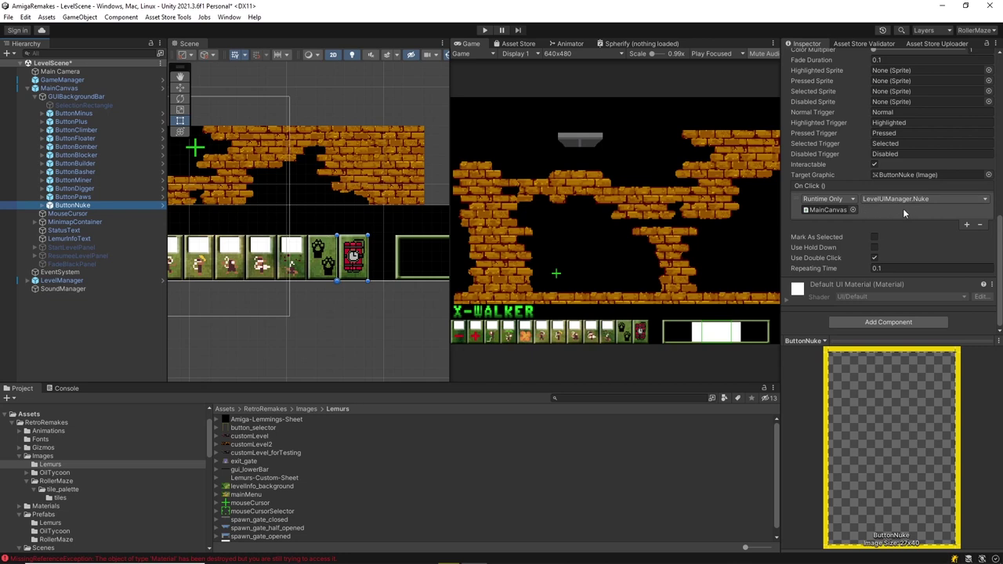
Select MainCanvas and review its Level UI Manager references, from skill texts to FadeBlackPanel
left_click(62, 89)
scroll(865, 230, "up", 4)
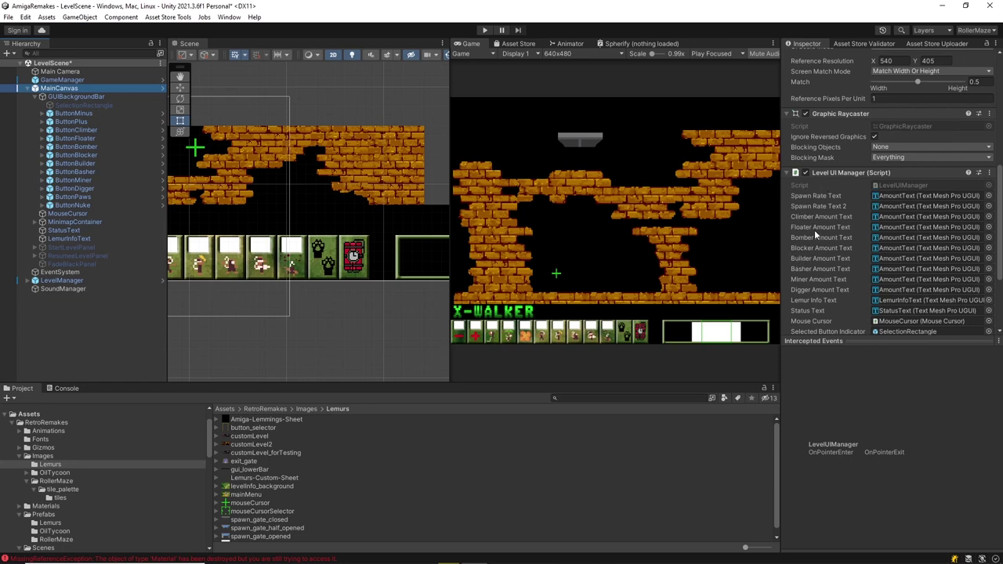
scroll(814, 233, "down", 3)
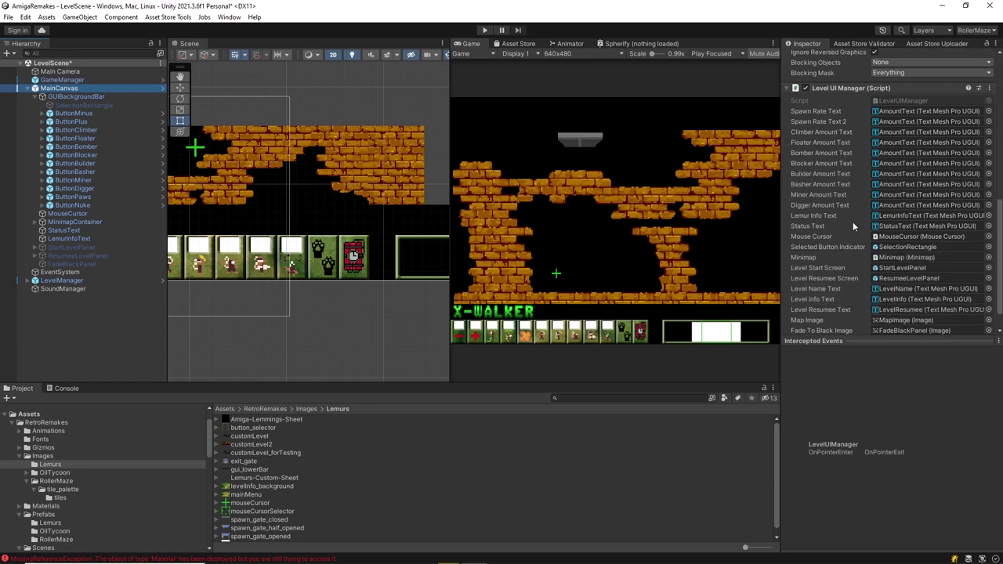
scroll(851, 224, "down", 1)
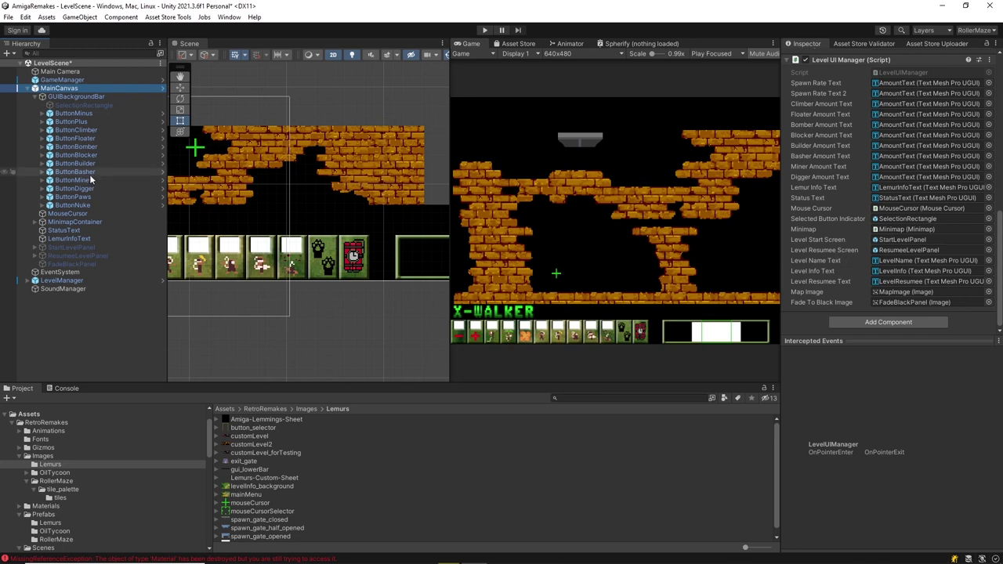
Select ButtonBasher and check its On Click SetSelectedAbility argument BASHER, leaving it unchanged
left_click(70, 172)
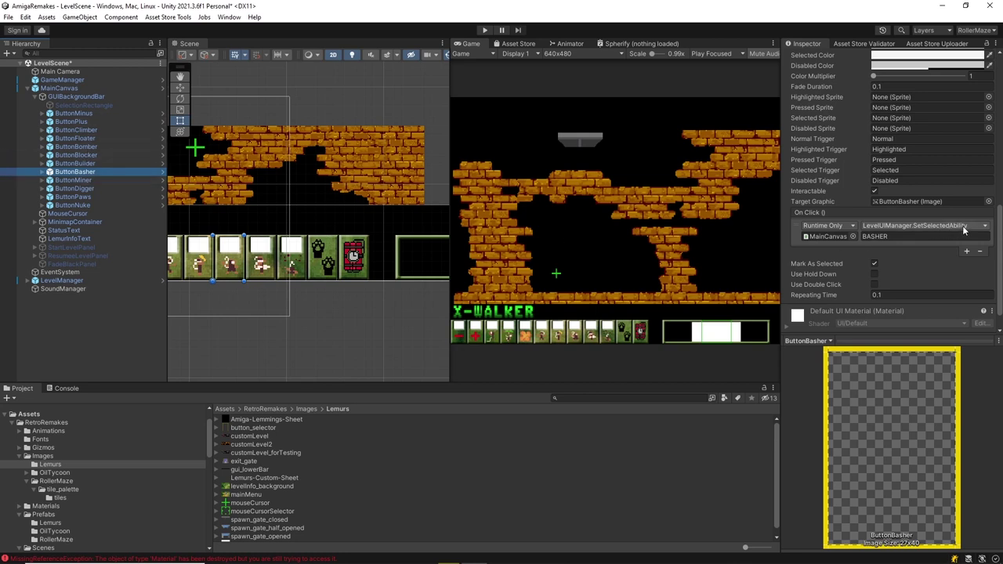
left_click(896, 236)
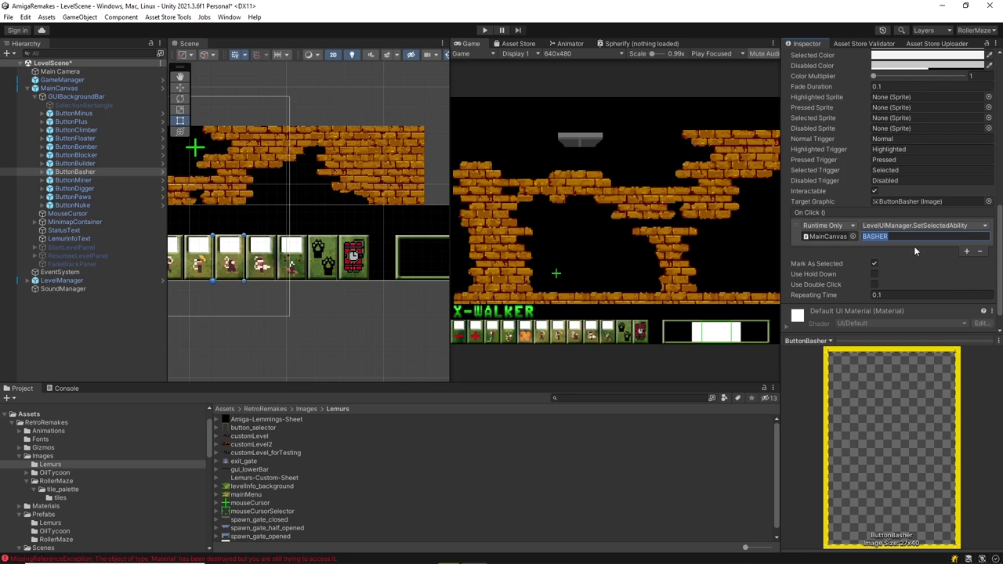
left_click(888, 236)
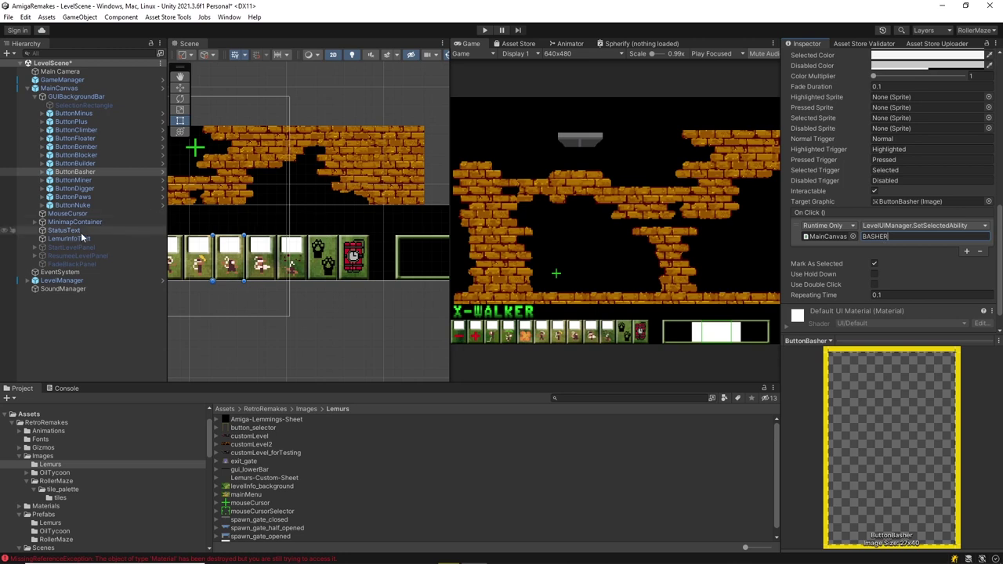
Select and frame MouseCursor, then locate its mouseCursorSelector sprite in the Project
left_click(66, 213)
key("f")
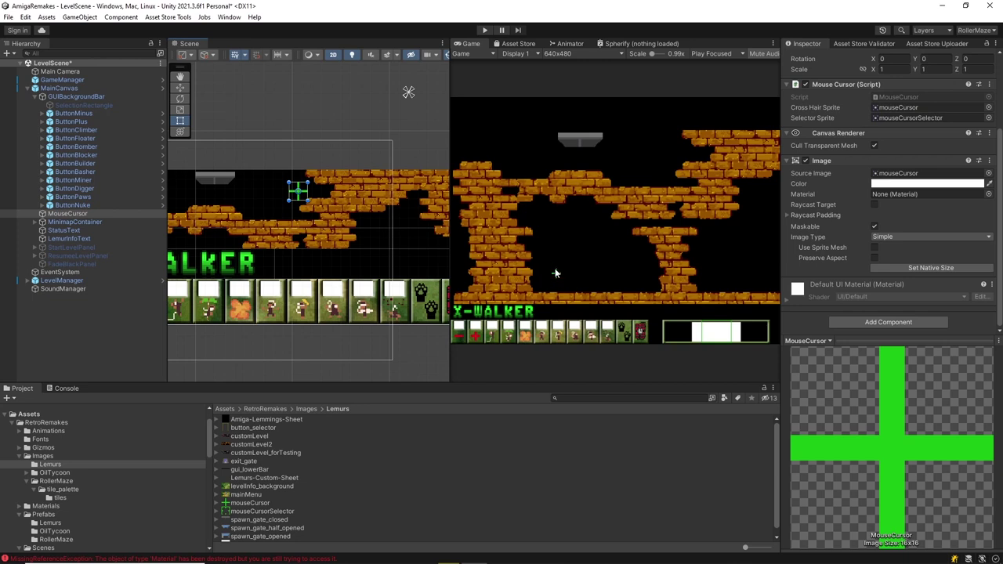
left_click(890, 118)
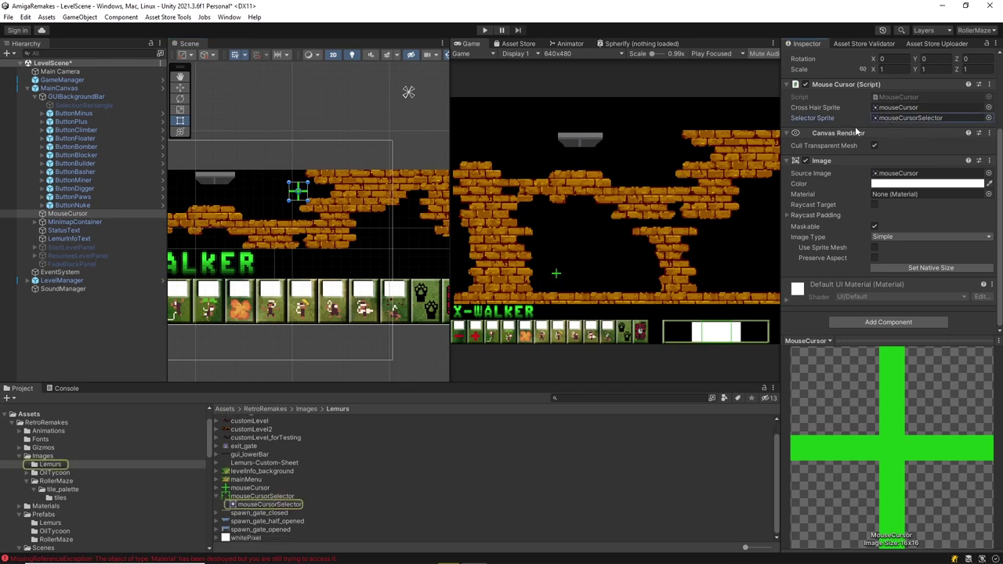
left_click(269, 507)
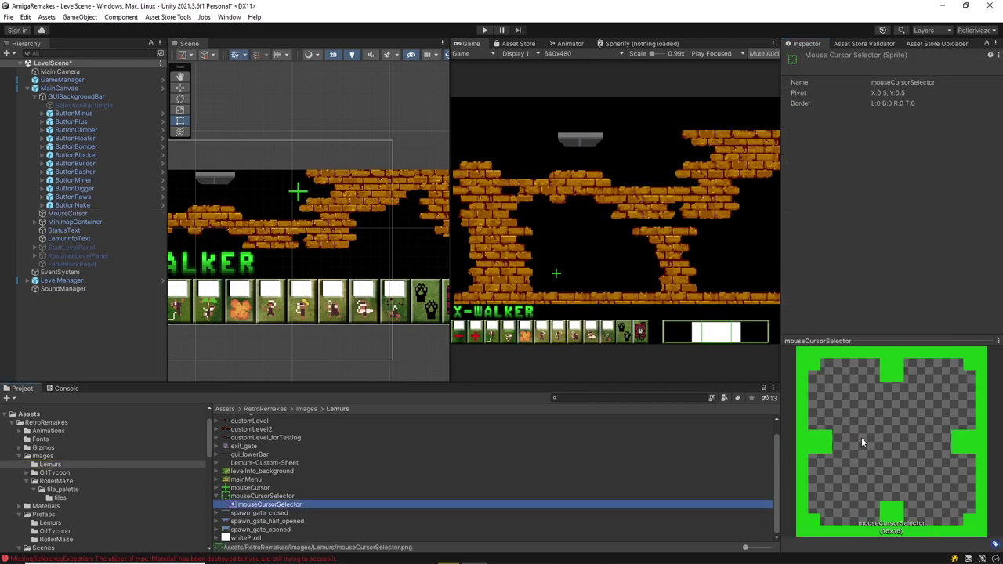
Select and frame MinimapContainer to show its 168×32 rect at X 166, Y -182
double_click(74, 222)
scroll(284, 221, "down", 2)
middle_click_drag(284, 222, 324, 269)
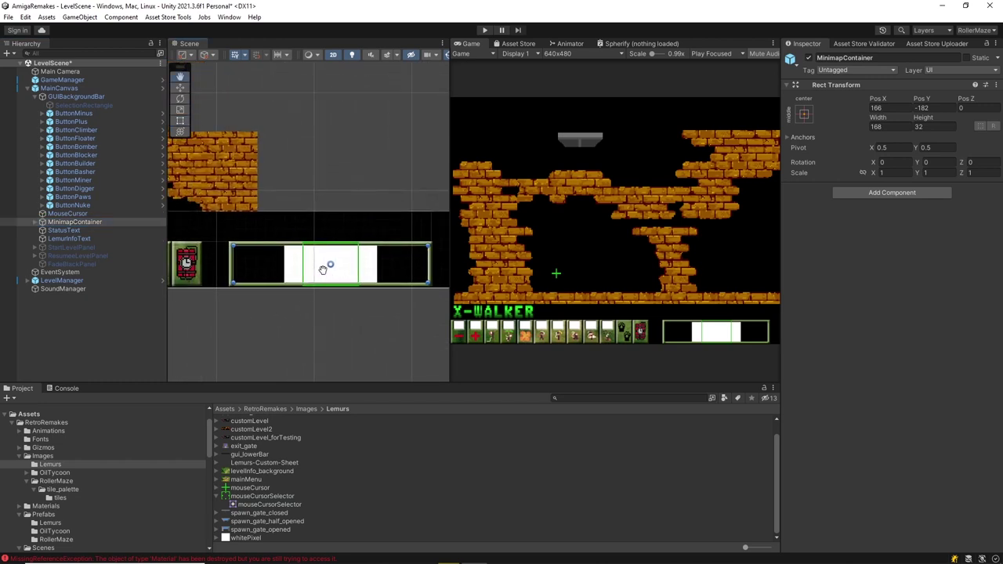
Start Play mode, dismiss the level intro, and pause the game
left_click(485, 29)
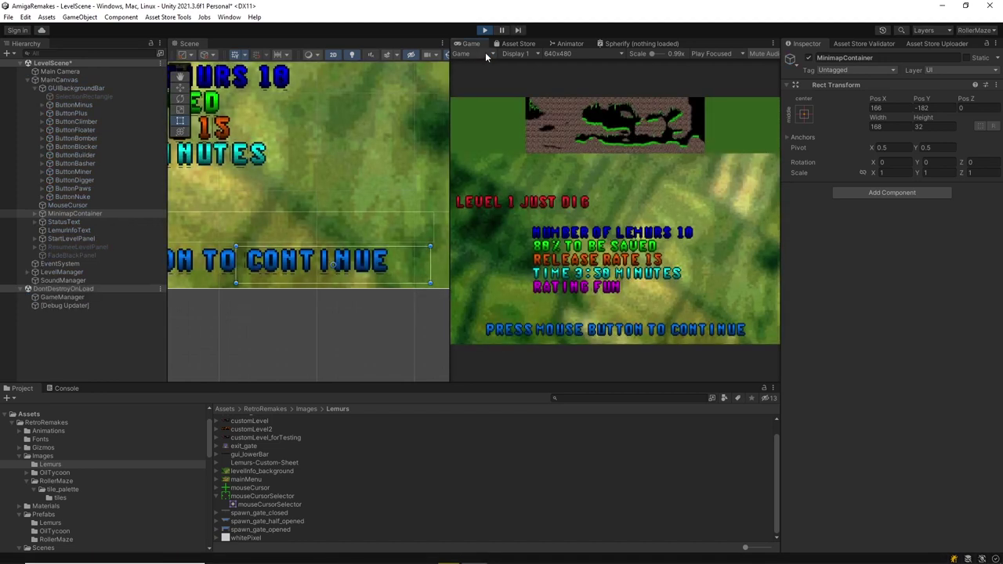
left_click(491, 178)
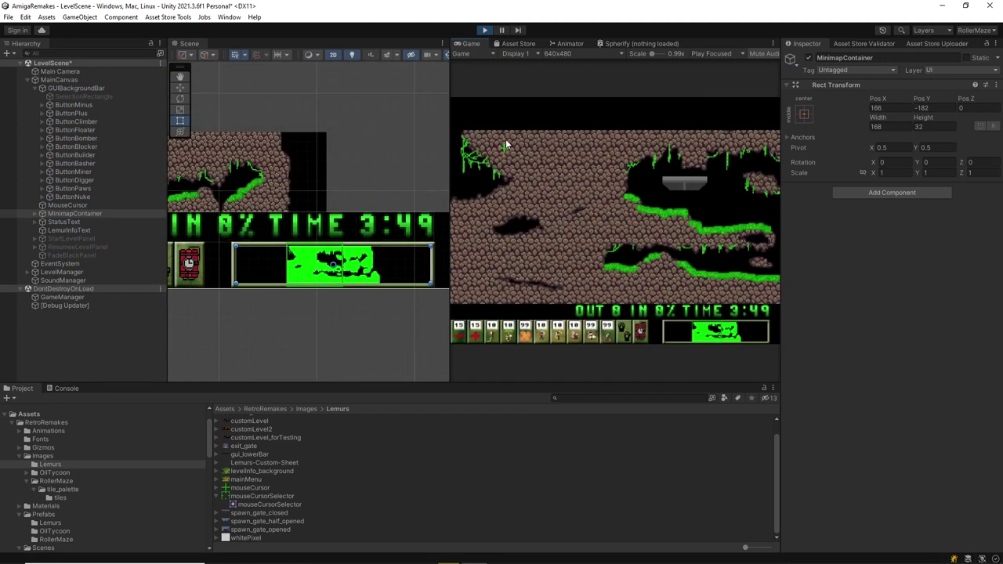
left_click(502, 30)
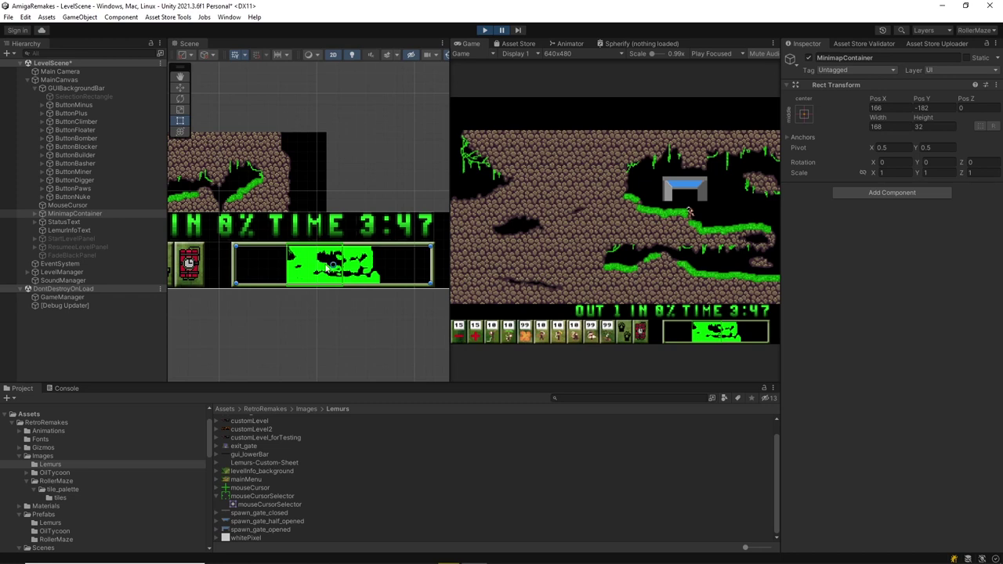
Expand MinimapContainer and Minimap, then drag the minimap to move the camera and pause
left_click(36, 214)
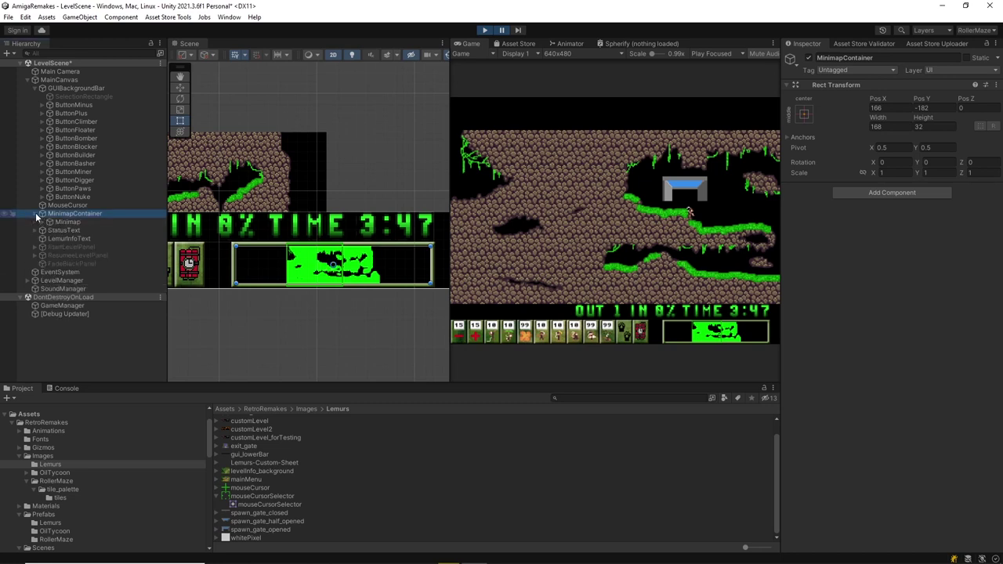
left_click(43, 222)
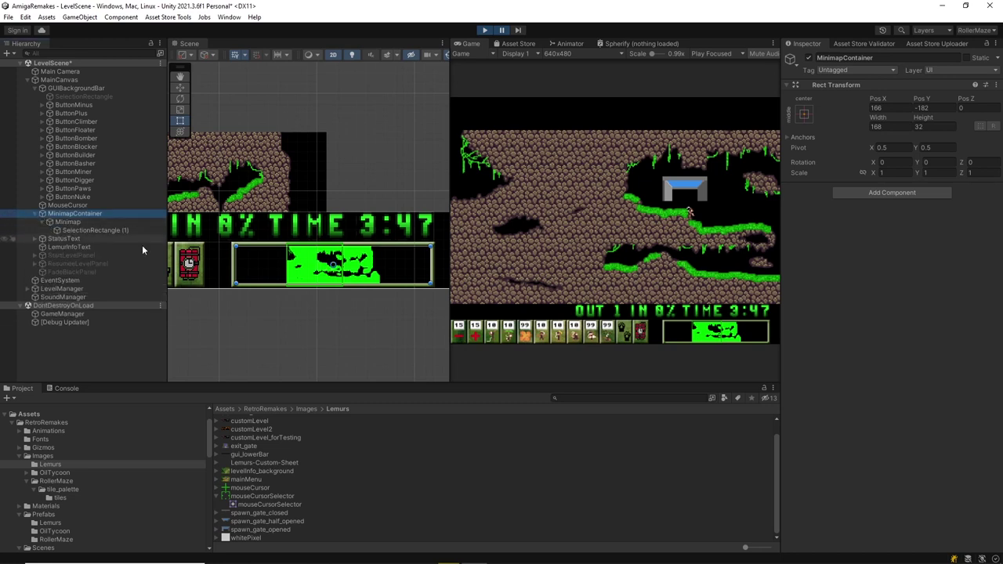
left_click(501, 30)
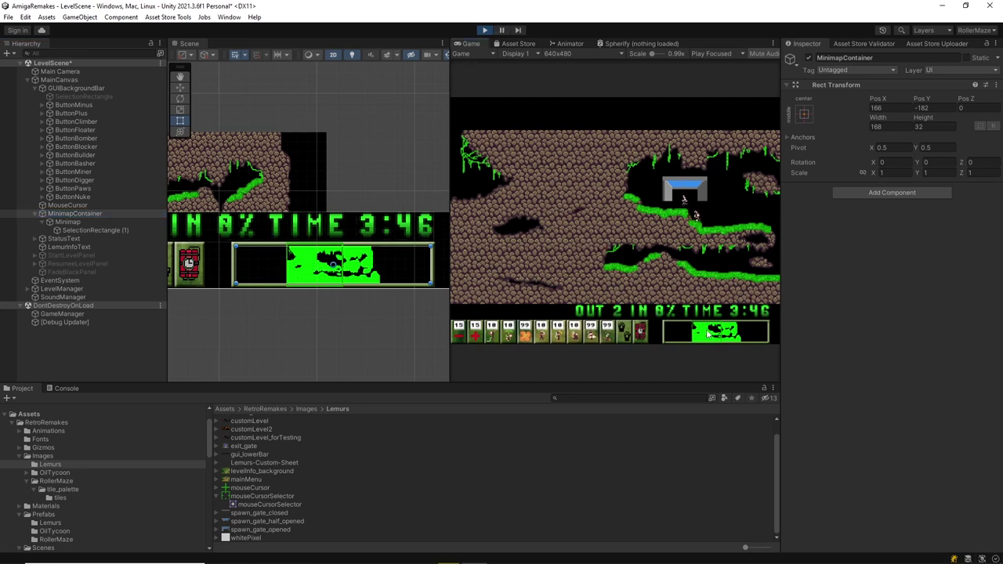
left_click_drag(709, 336, 737, 335)
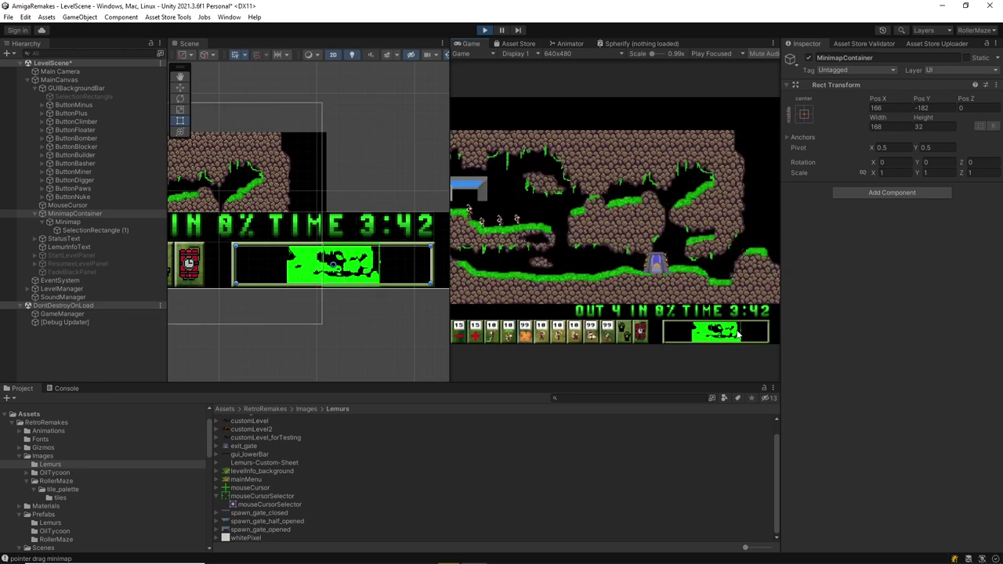
left_click(501, 29)
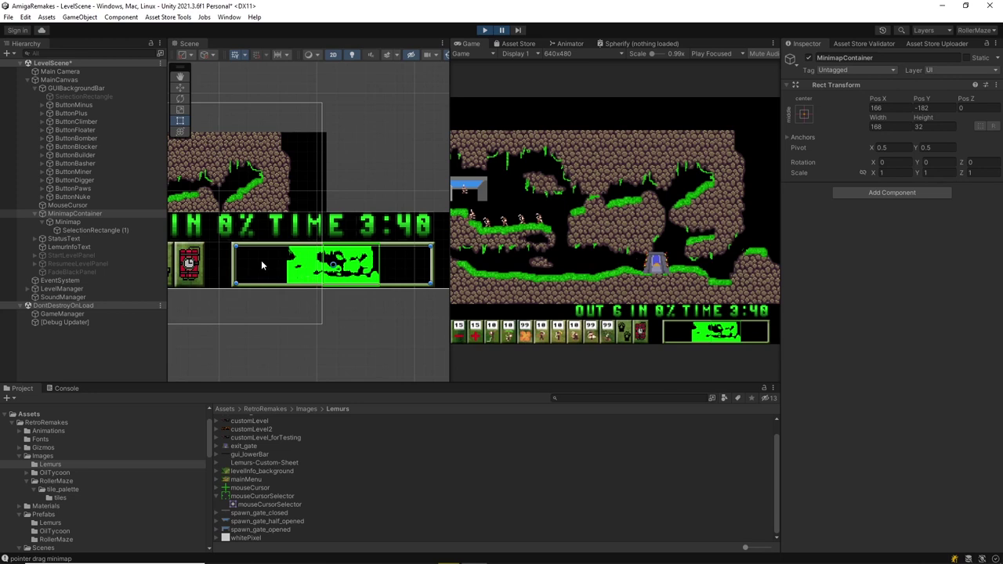
Inspect StatusText and LemurInfoText, resuming briefly to show the lemur label, then pause again
left_click(64, 238)
scroll(220, 79, "down", 5)
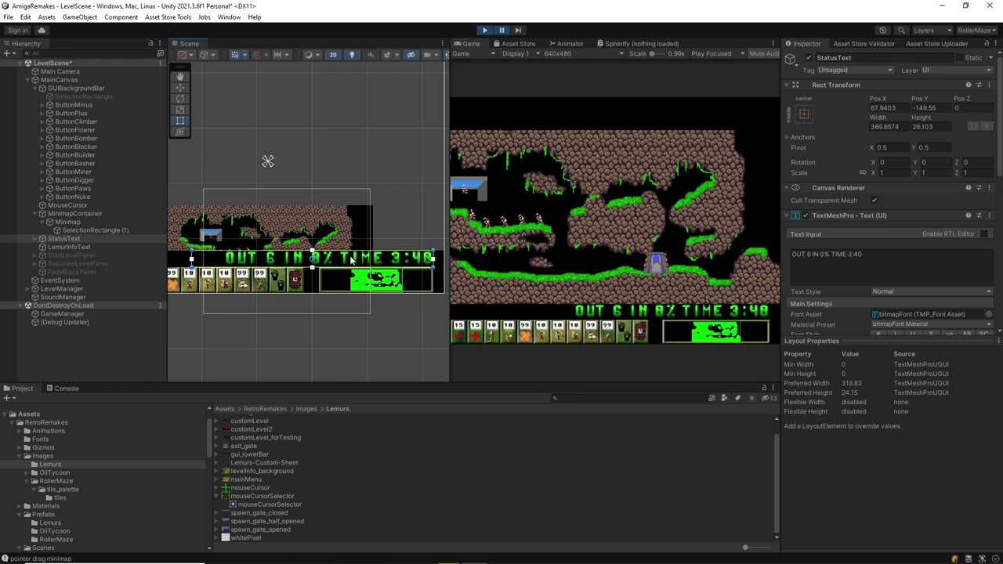
left_click(83, 247)
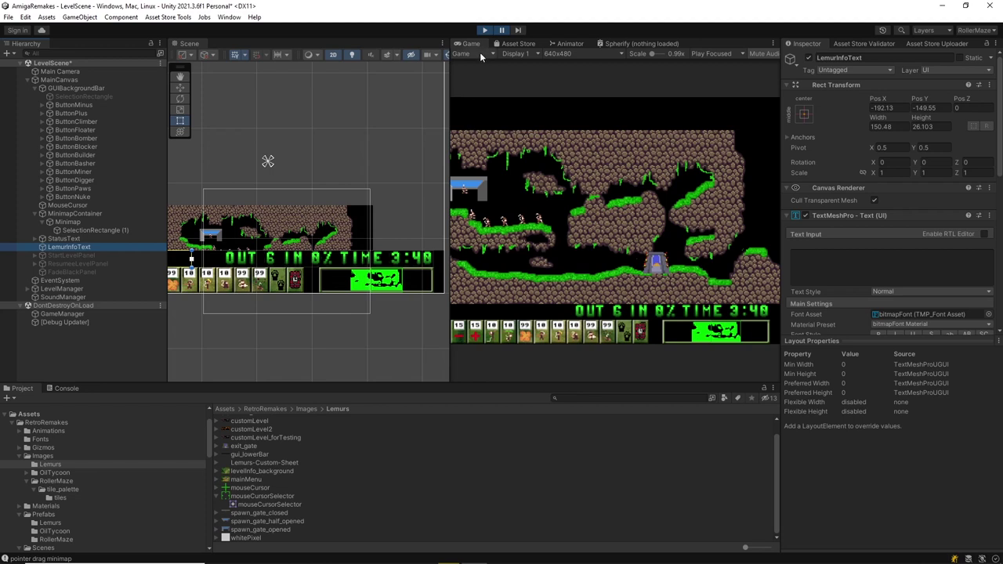
left_click(506, 103)
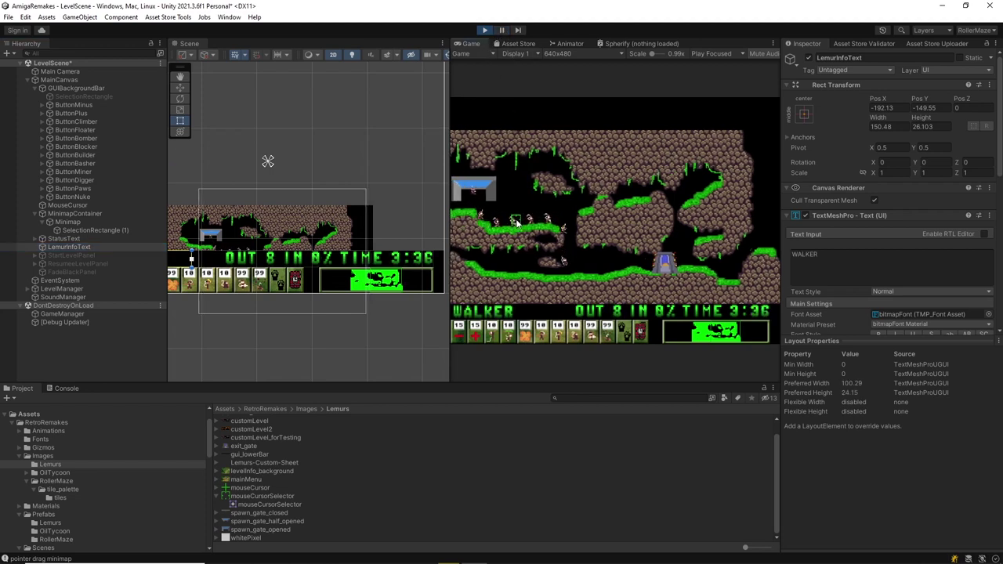
key("ctrl+shift+p")
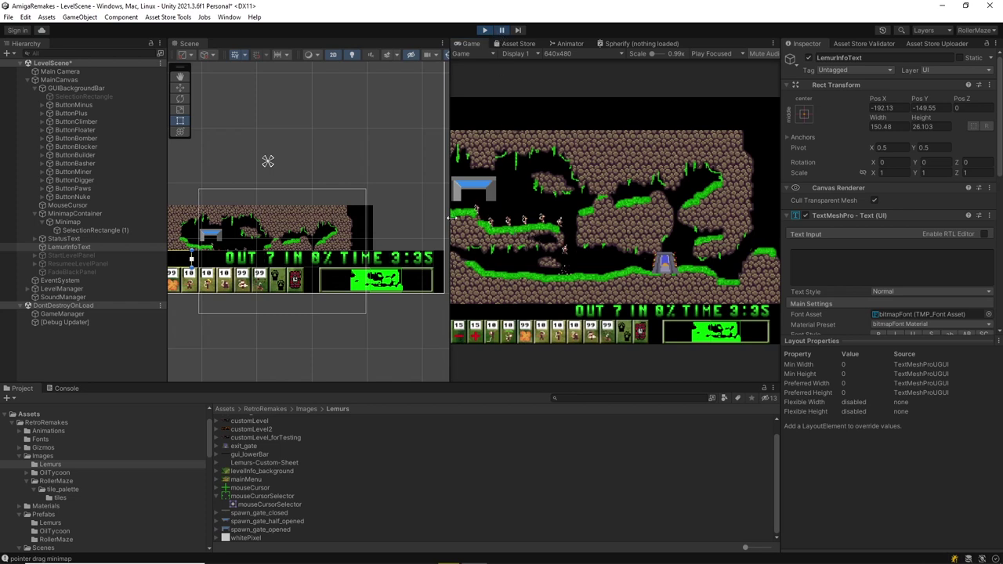
Activate StartLevelPanel and restart Play mode to show the Level 1 'JUST DIG' intro
left_click(69, 255)
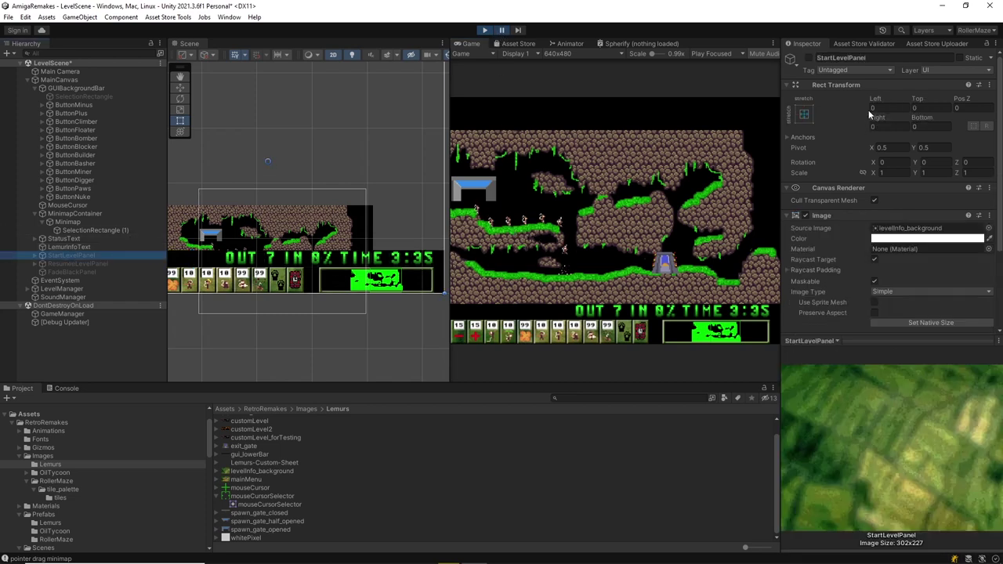
left_click(808, 58)
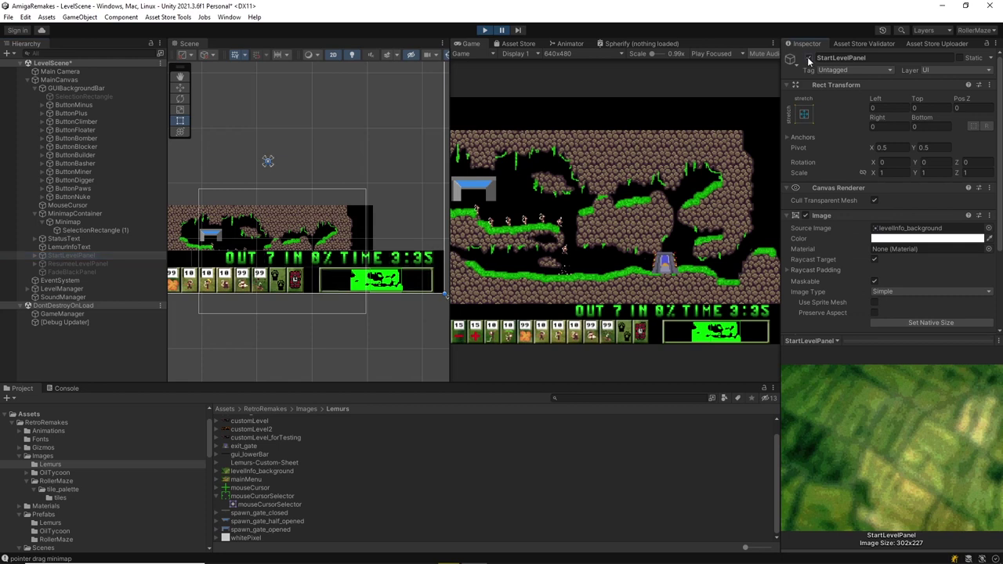
left_click(502, 30)
left_click(484, 30)
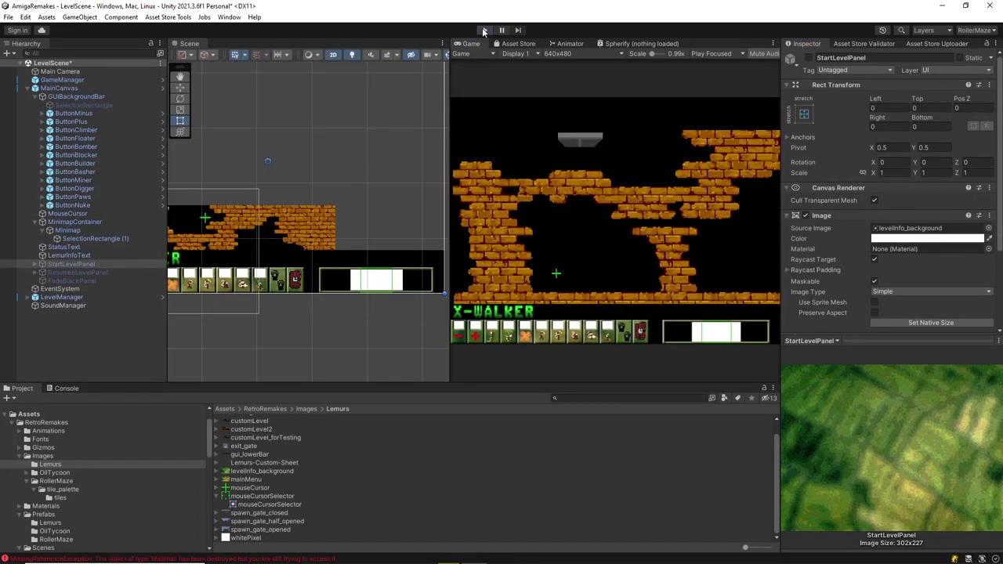
left_click(485, 30)
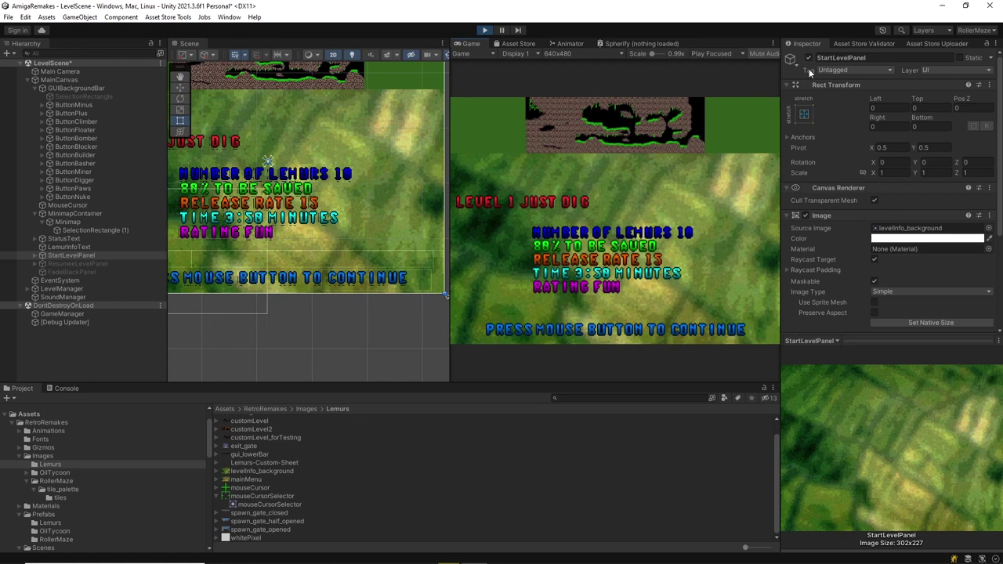
Enable ResumeeLevelPanel to preview LevelResumee, then stop Play and inspect FadeBlackPanel's whitePixel image
left_click(535, 270)
left_click(90, 263)
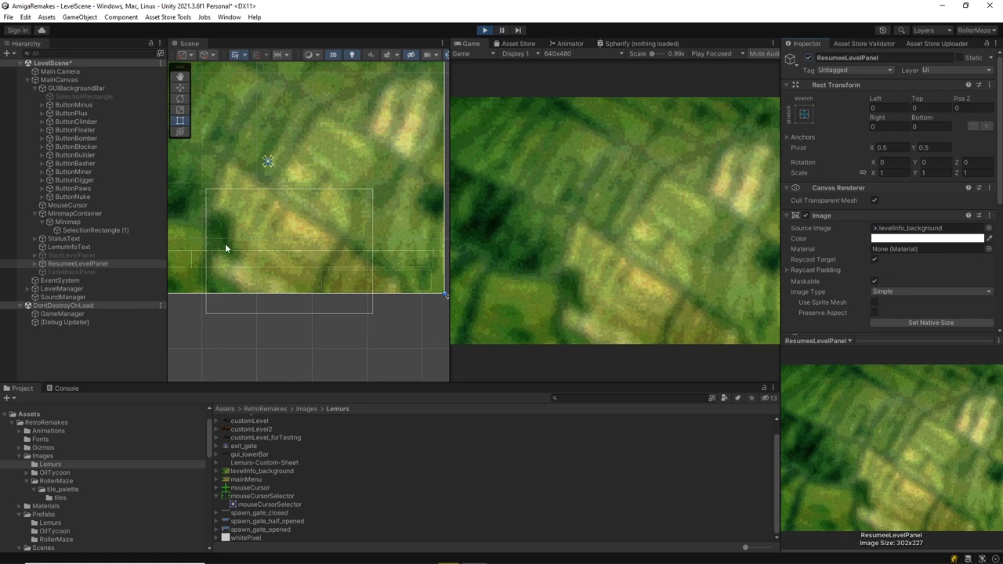
left_click(37, 263)
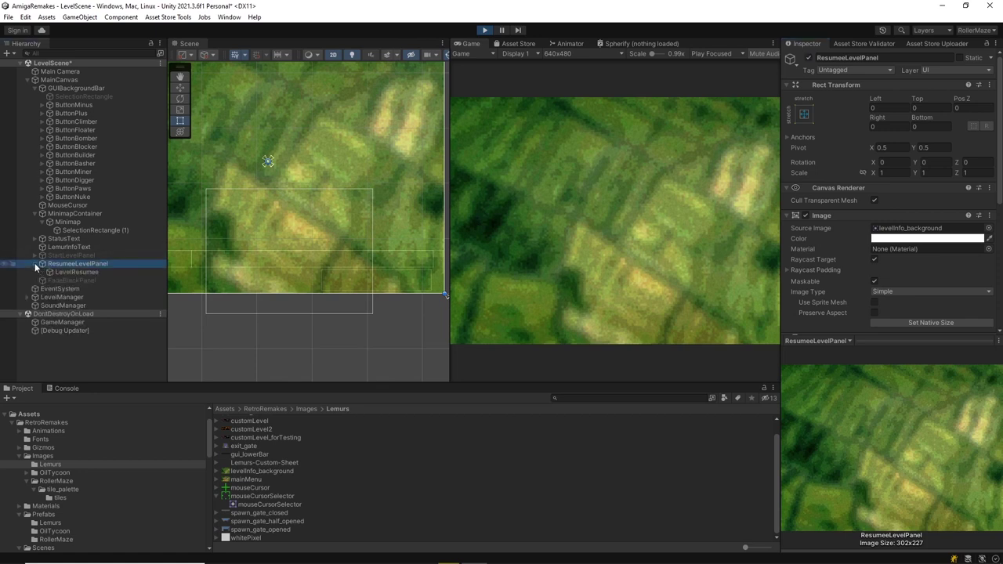
left_click(83, 272)
middle_click_drag(340, 184, 388, 316)
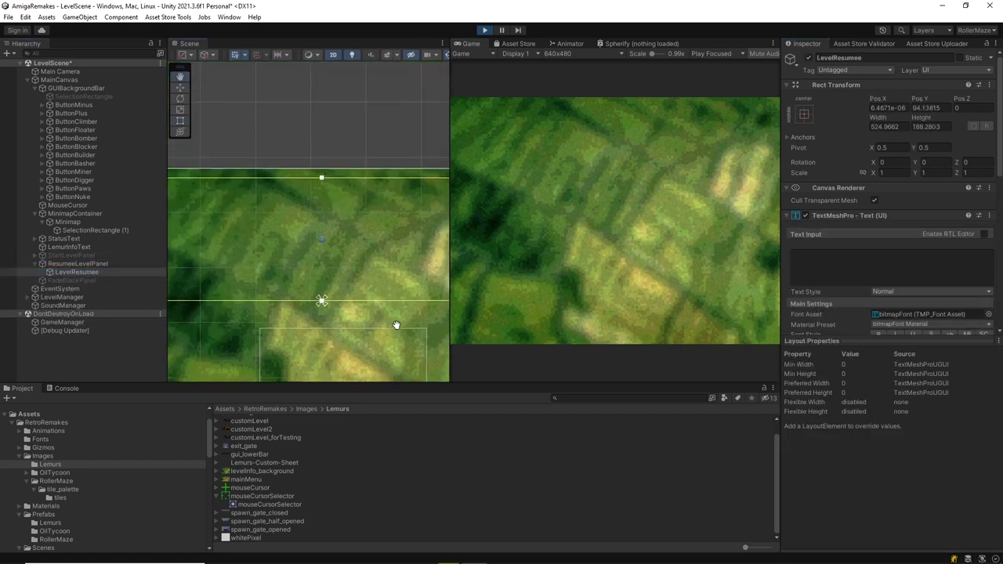
scroll(302, 235, "down", 2)
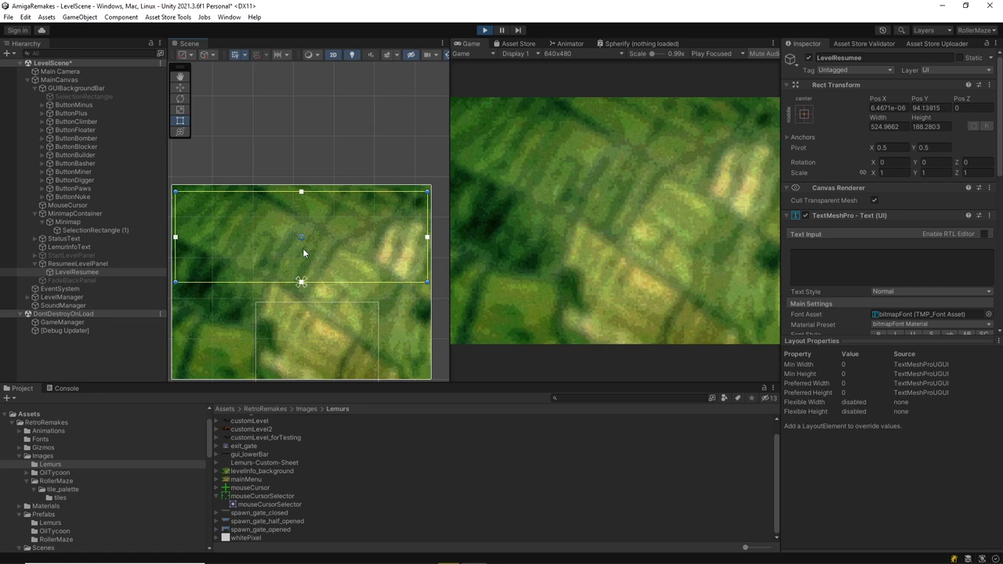
left_click(484, 30)
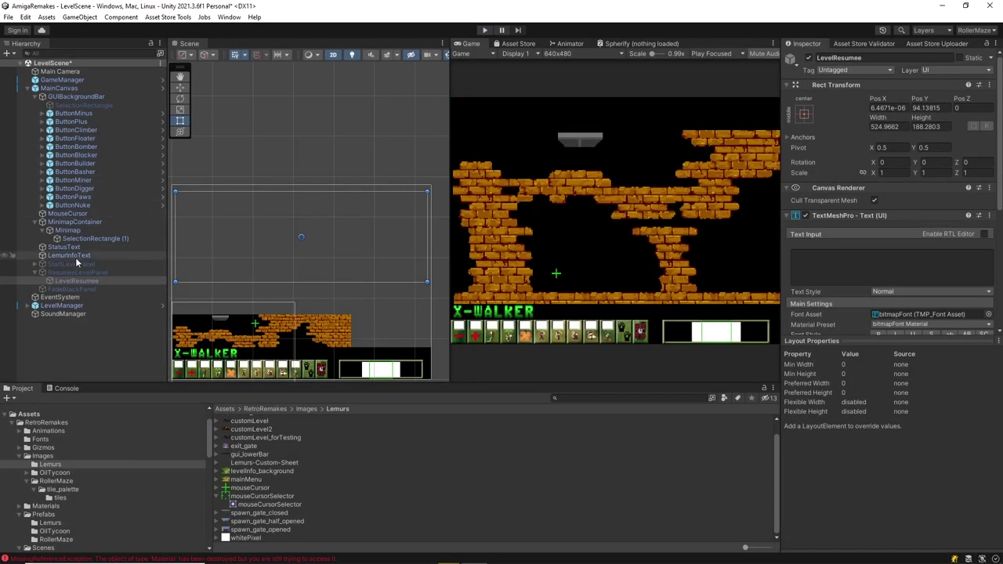
left_click(71, 289)
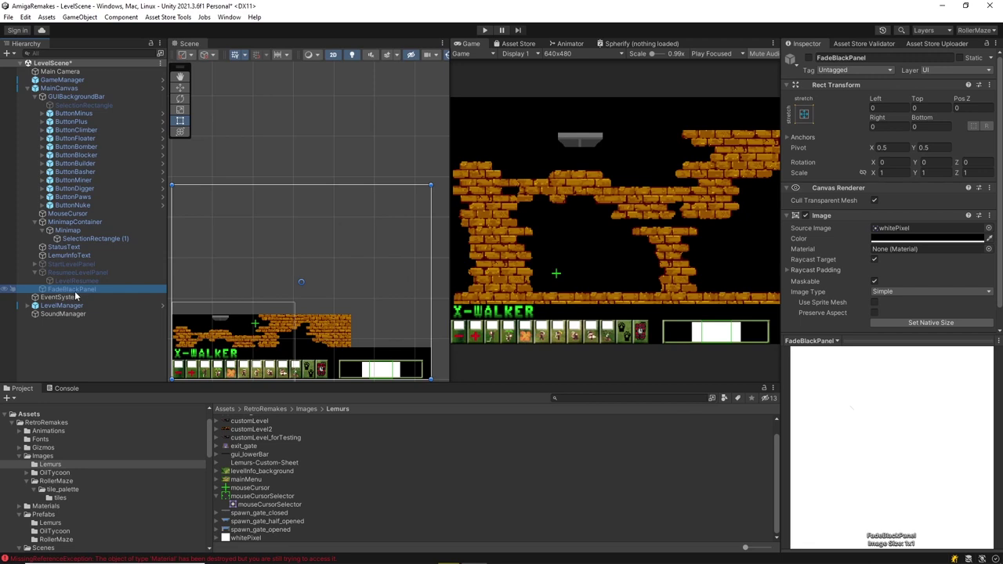
left_click(484, 30)
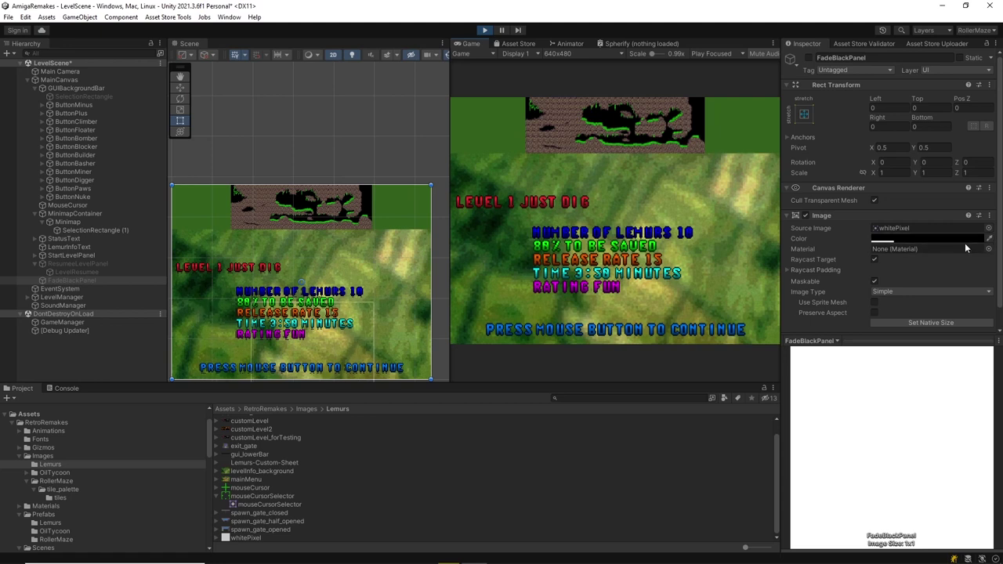
left_click(737, 248)
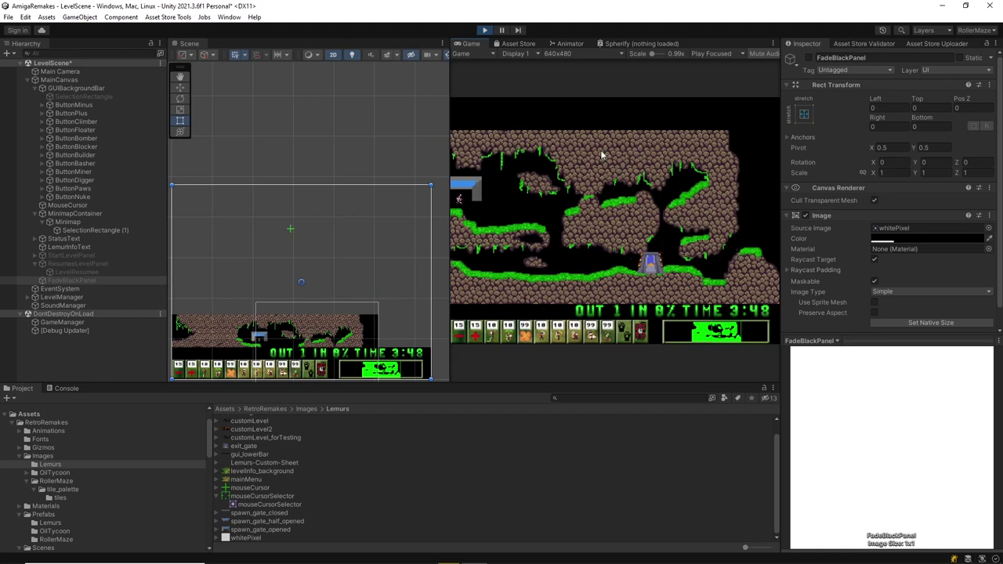
left_click(484, 31)
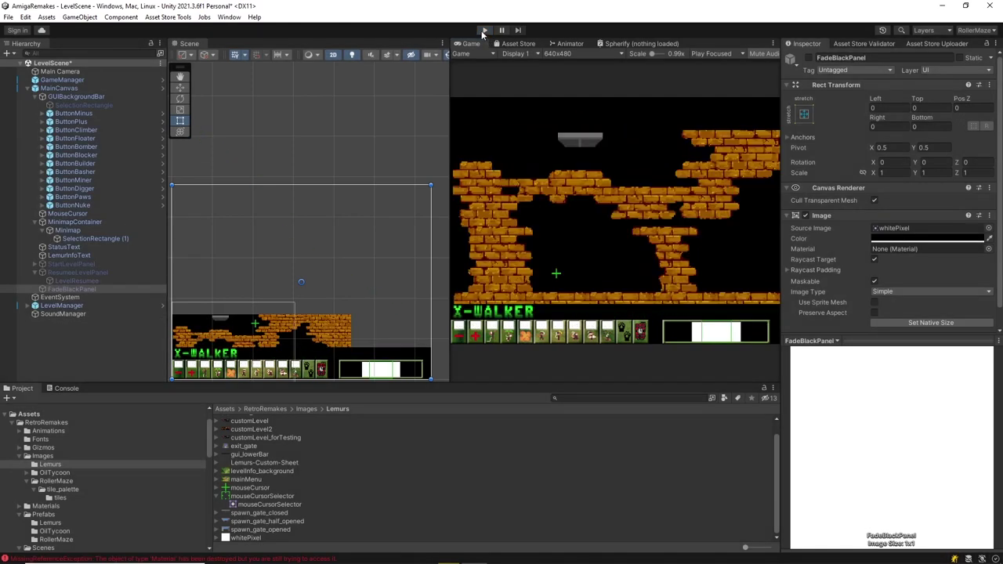
Review LevelManager's Lemur prefab, ExitGate, SpawnGate, 4 max spawns and WALKER settings, checking its children
left_click(48, 306)
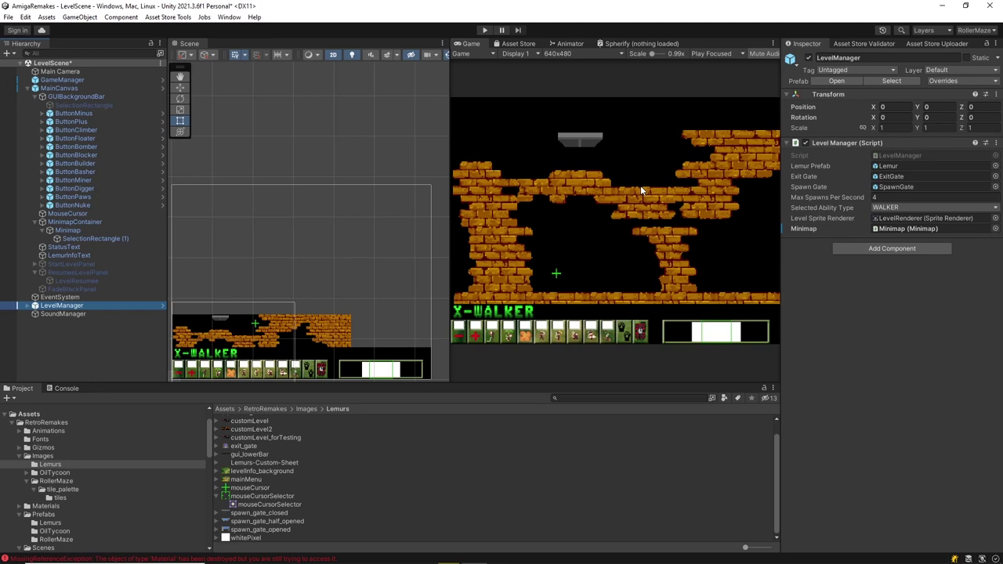
left_click(26, 304)
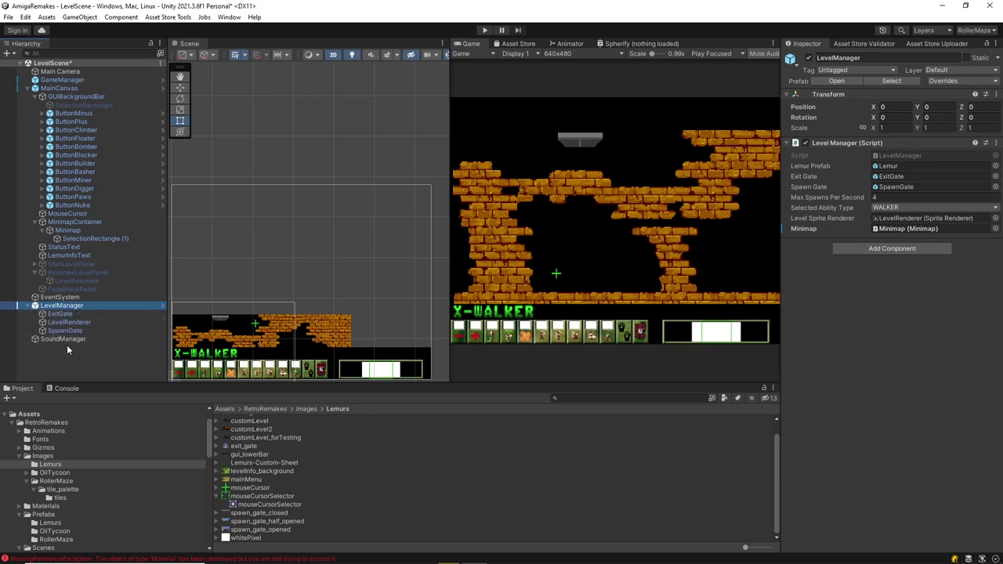
left_click(60, 314)
left_click(65, 323)
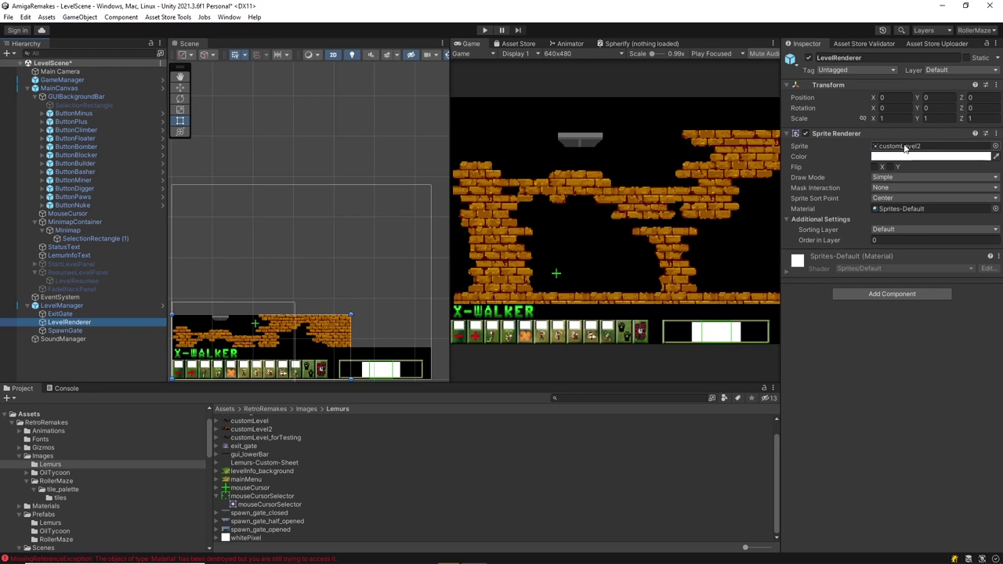
left_click(65, 306)
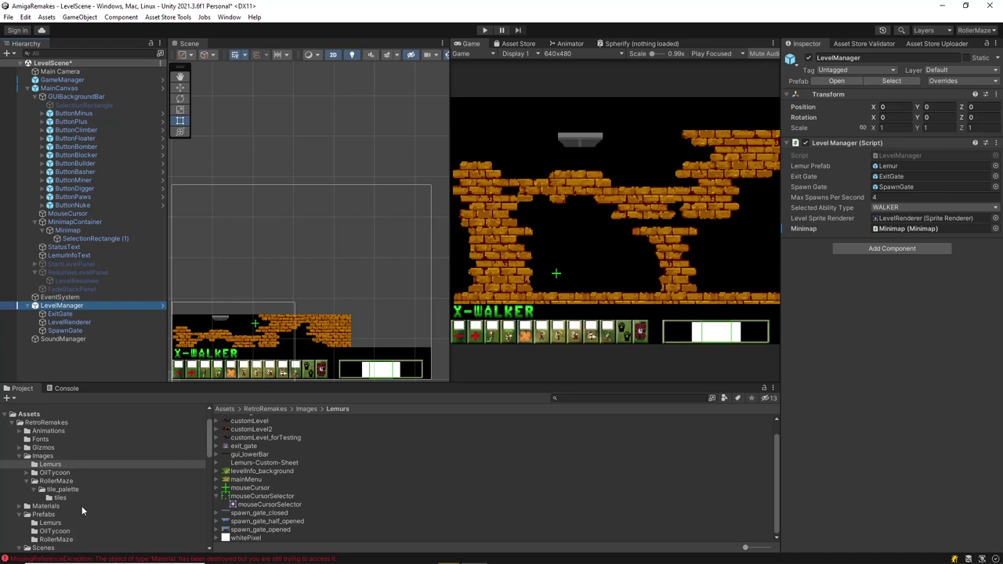
Open the Lemurs ScriptableObjects folder and inspect the Level01 level data
scroll(63, 513, "down", 3)
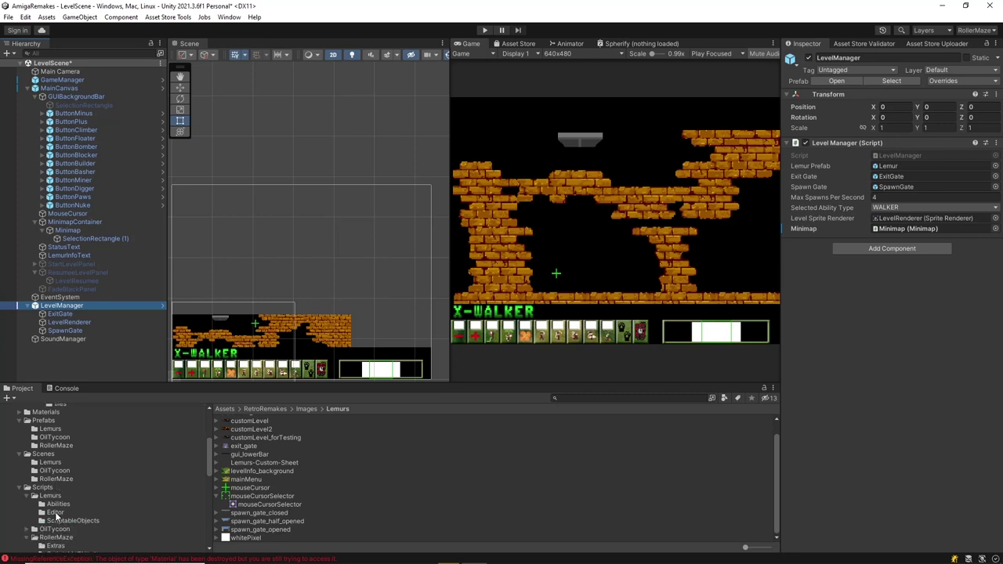
left_click(60, 520)
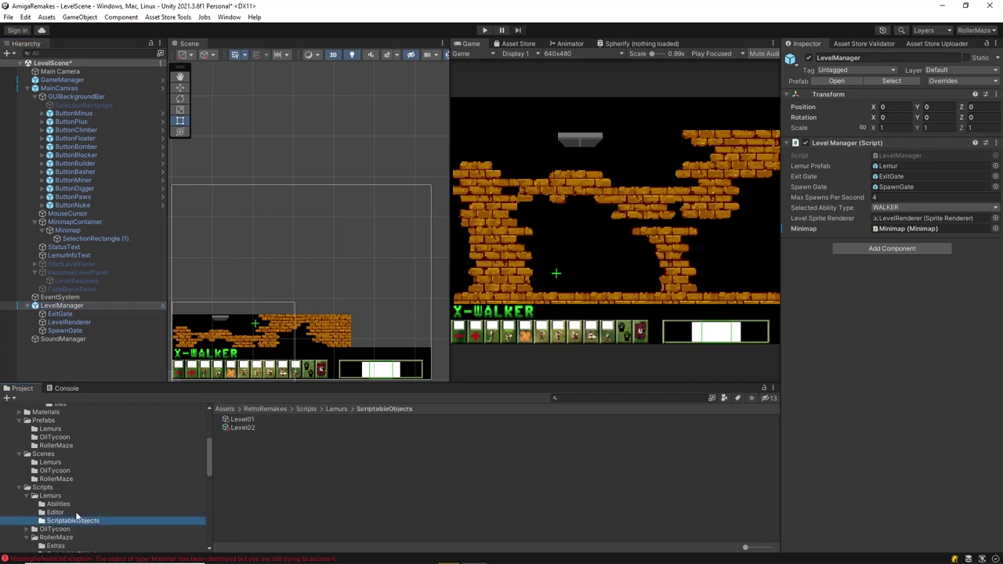
left_click(258, 420)
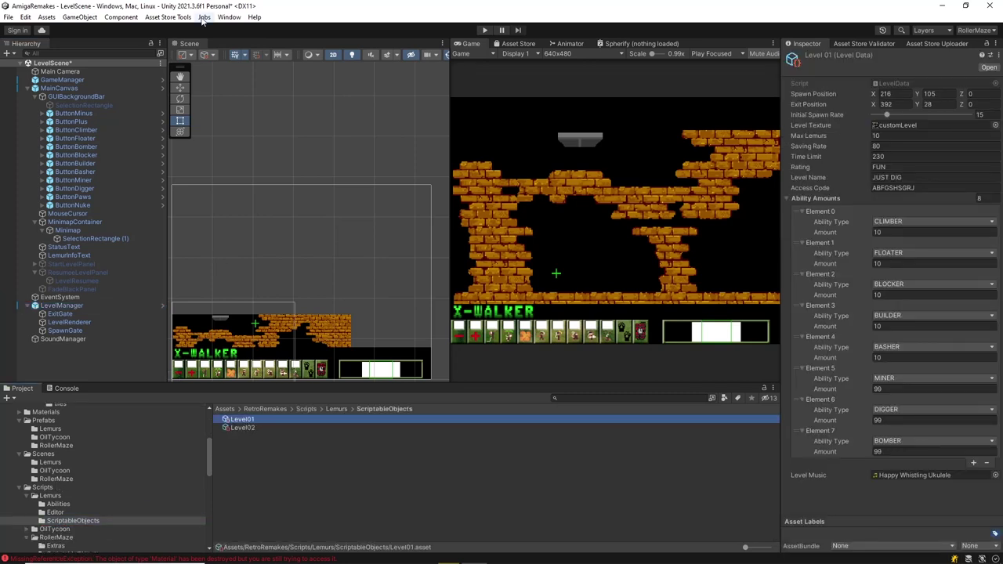
Create a new LevelData asset via ScriptableObjects > Lemurs, keeping its default name
left_click(47, 17)
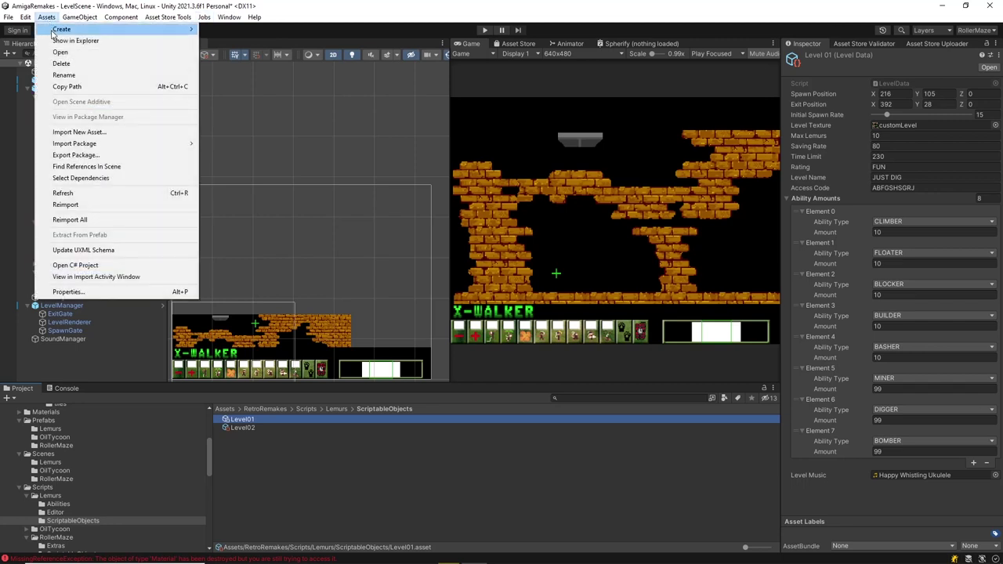
mouse_move(94, 28)
mouse_move(263, 35)
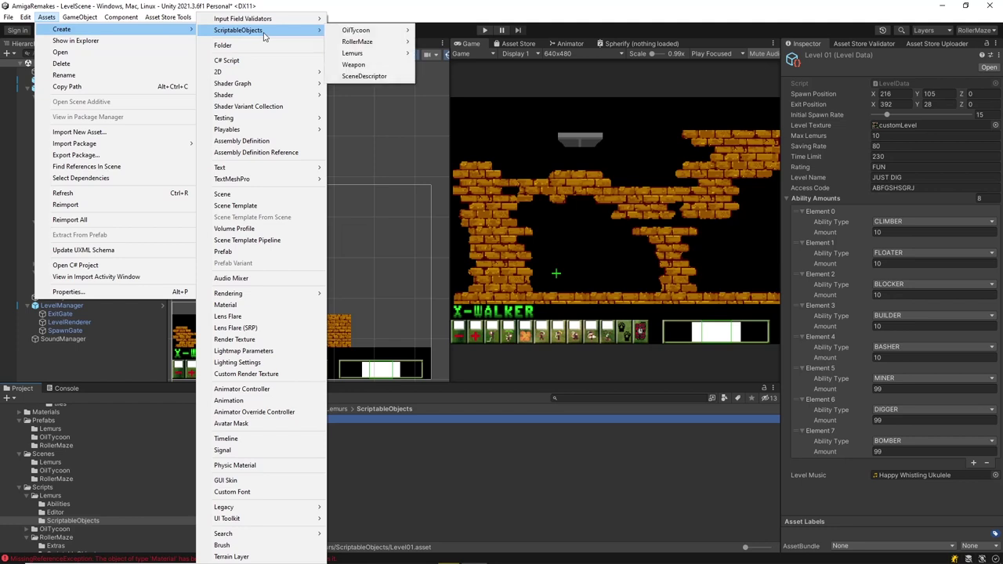
mouse_move(390, 56)
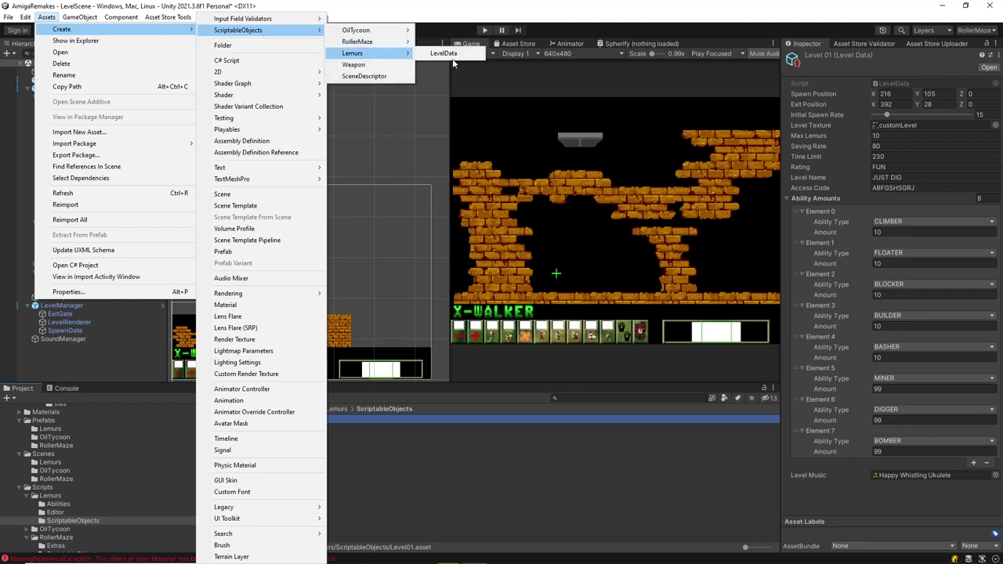
left_click(443, 52)
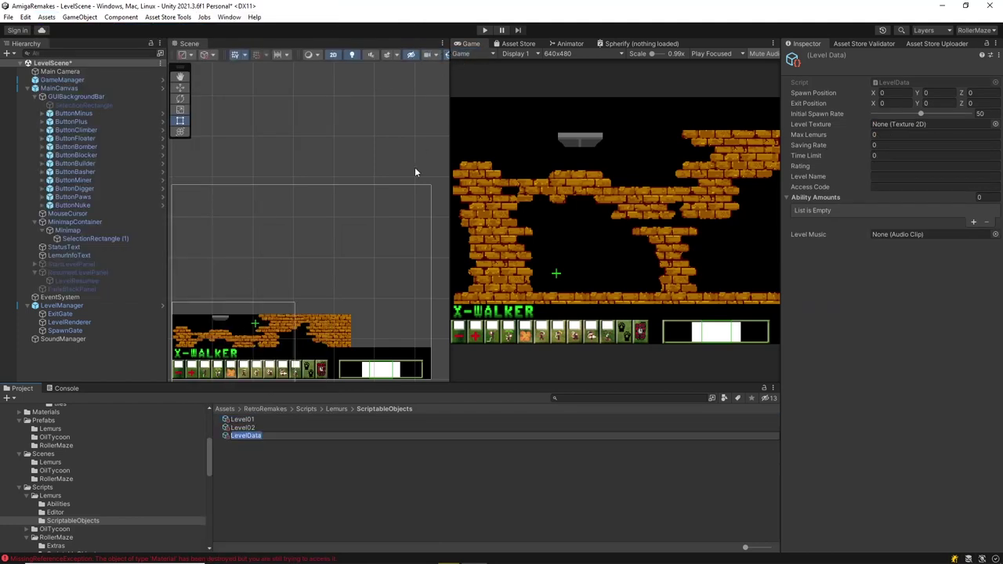
key("Return")
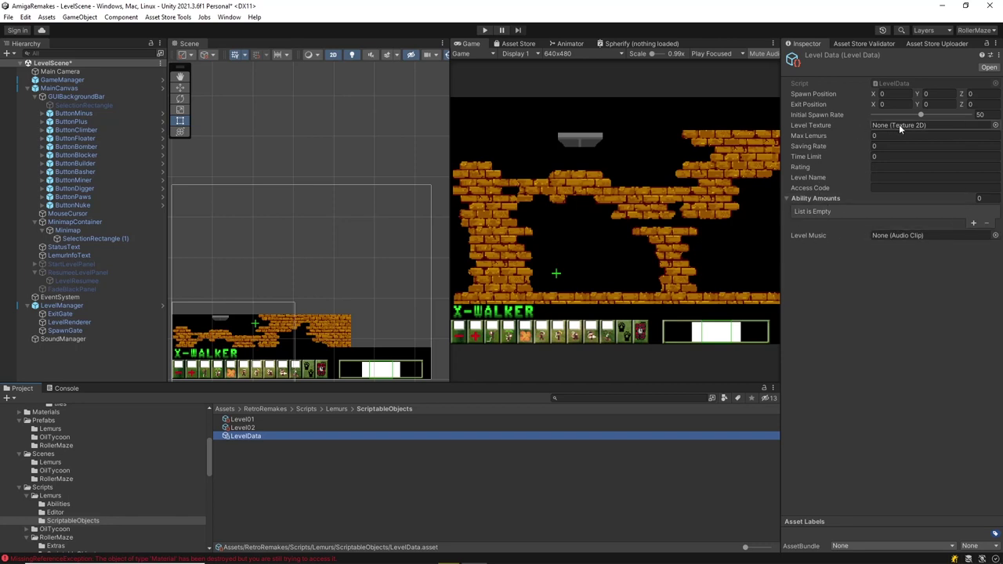
Add a third slot to GameManager's Levels list and assign the new LevelData asset to Element 2
left_click(57, 432)
left_click(248, 428)
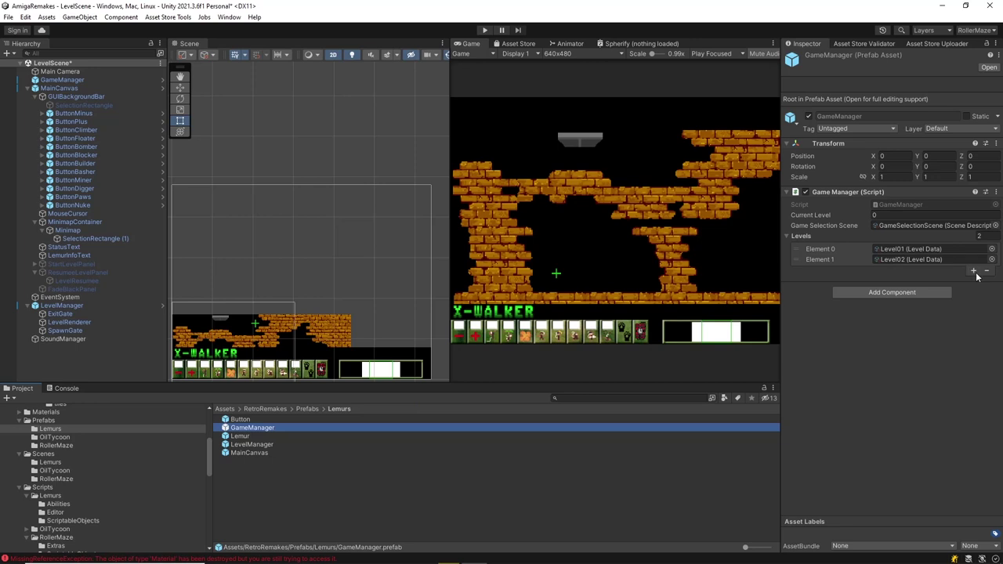
left_click(975, 271)
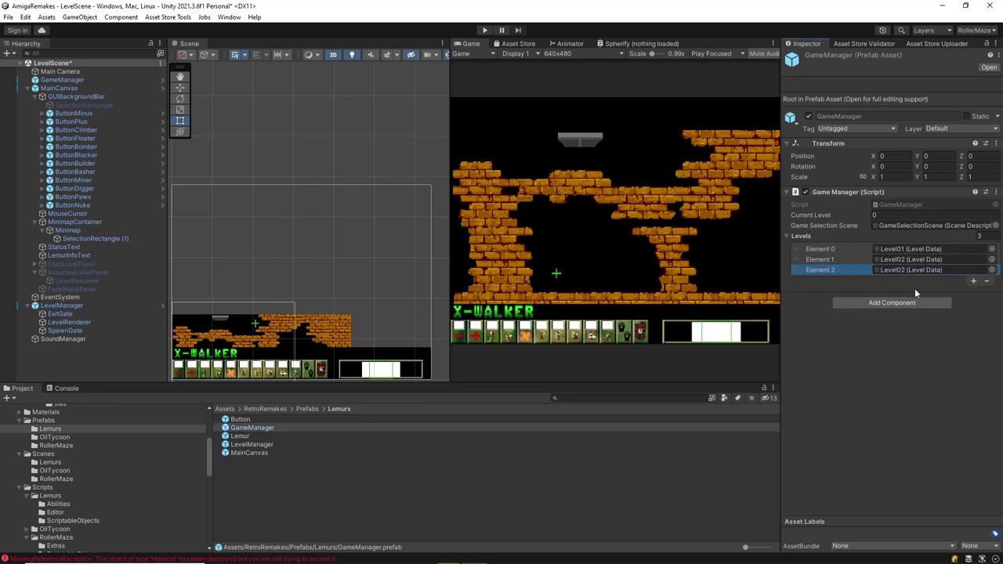
left_click(69, 520)
left_click_drag(254, 435, 926, 271)
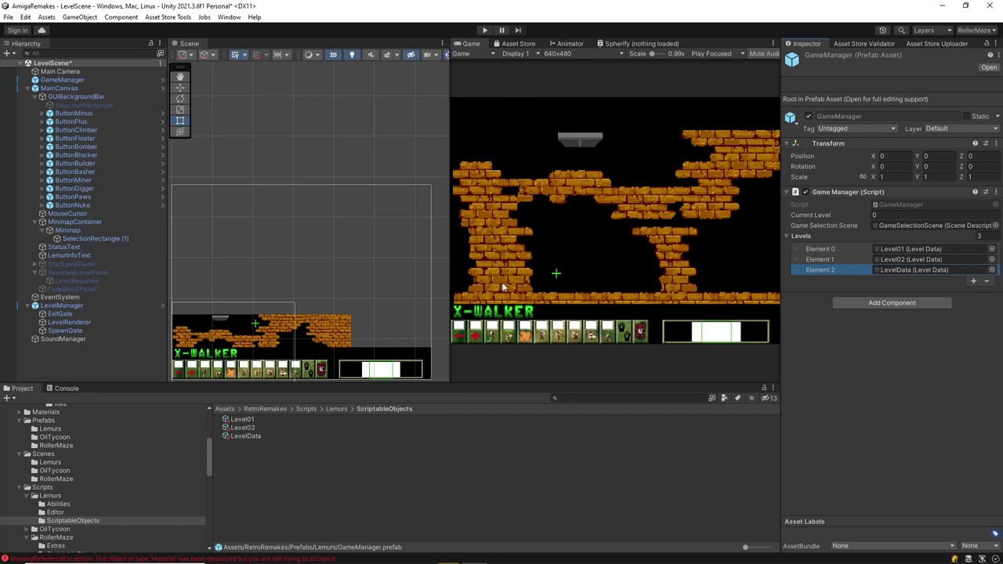
Play the game, pause it, then locate Lemur 1's LemurAnimatorController in Animations/Lemurs
left_click(485, 30)
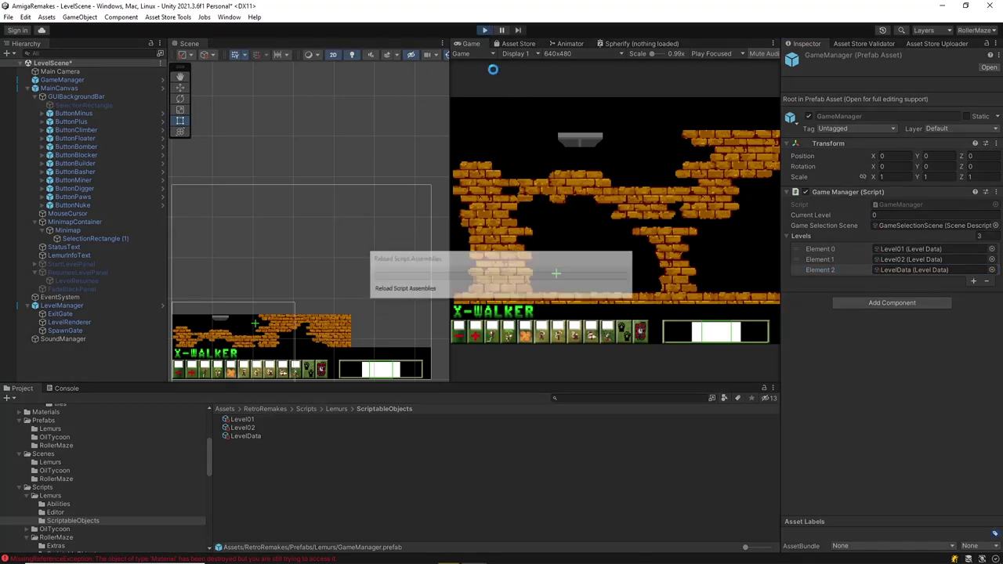
left_click(509, 180)
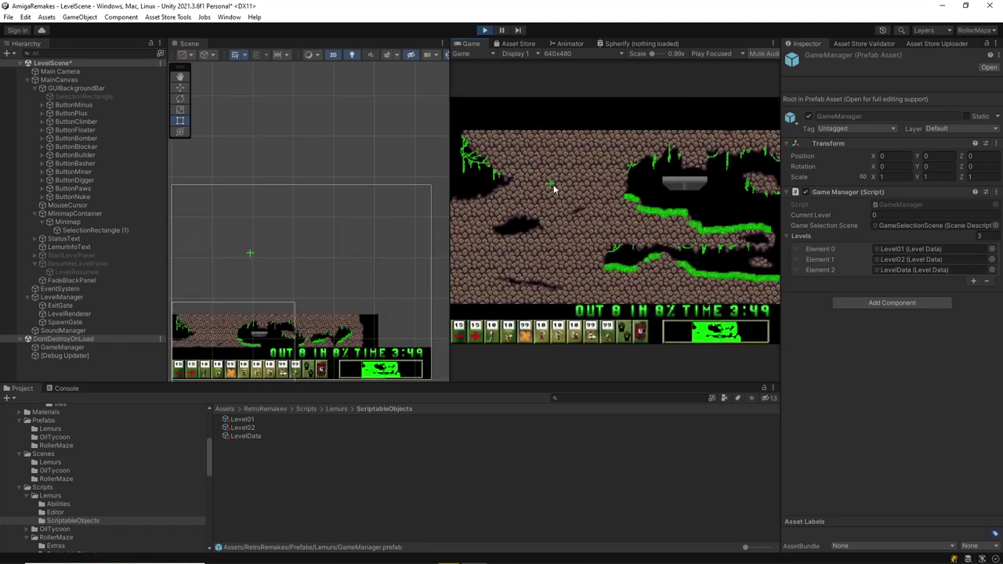
left_click(502, 30)
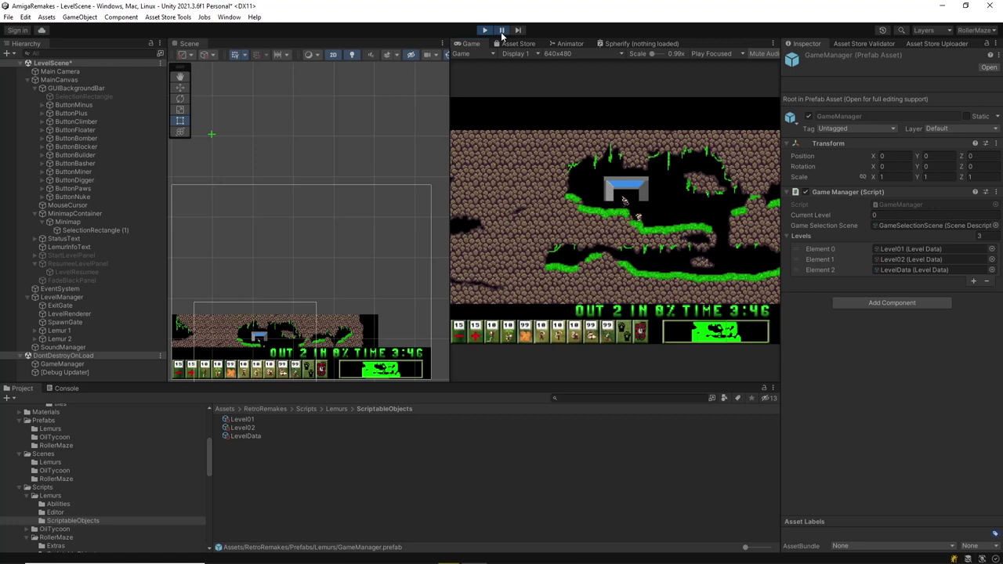
left_click(59, 330)
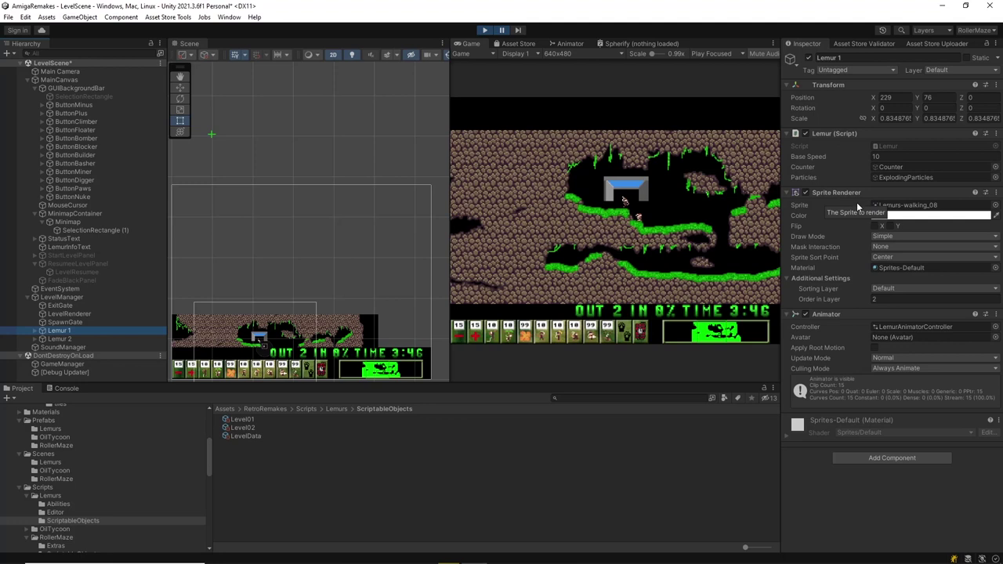
left_click(911, 326)
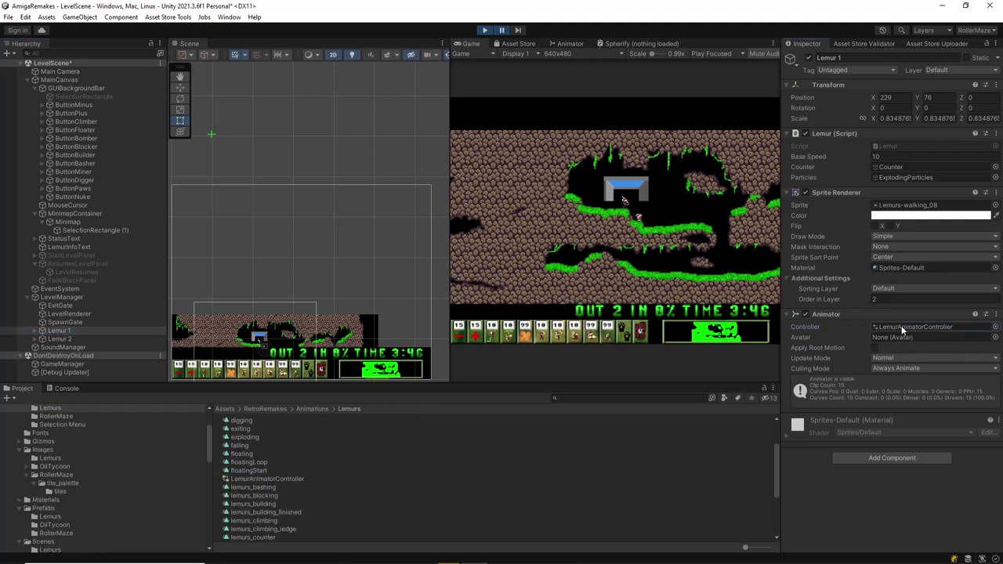
Open LemurAnimatorController in the Animator window via Window > Animation > Animator
left_click(269, 479)
left_click(244, 16)
mouse_move(267, 201)
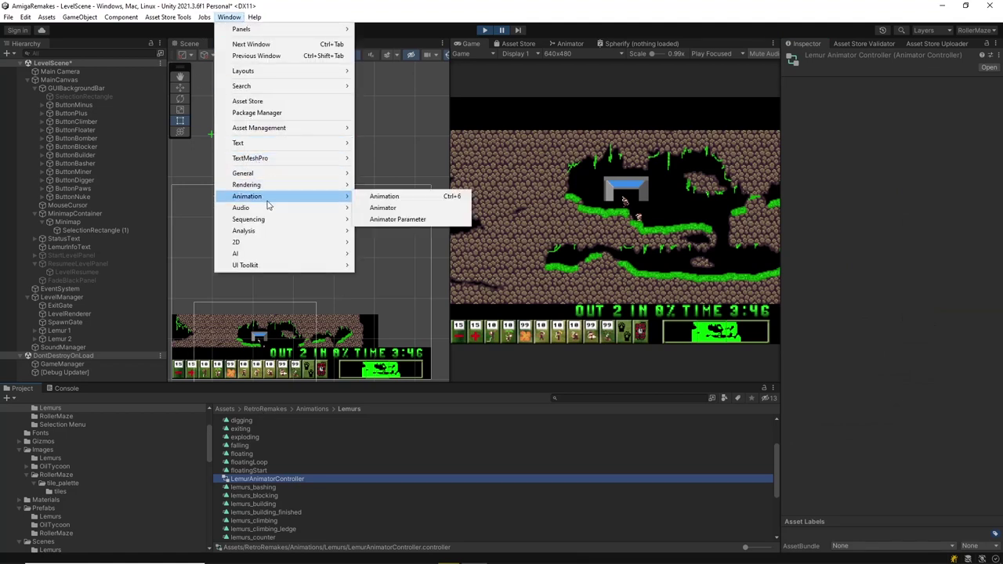
left_click(390, 209)
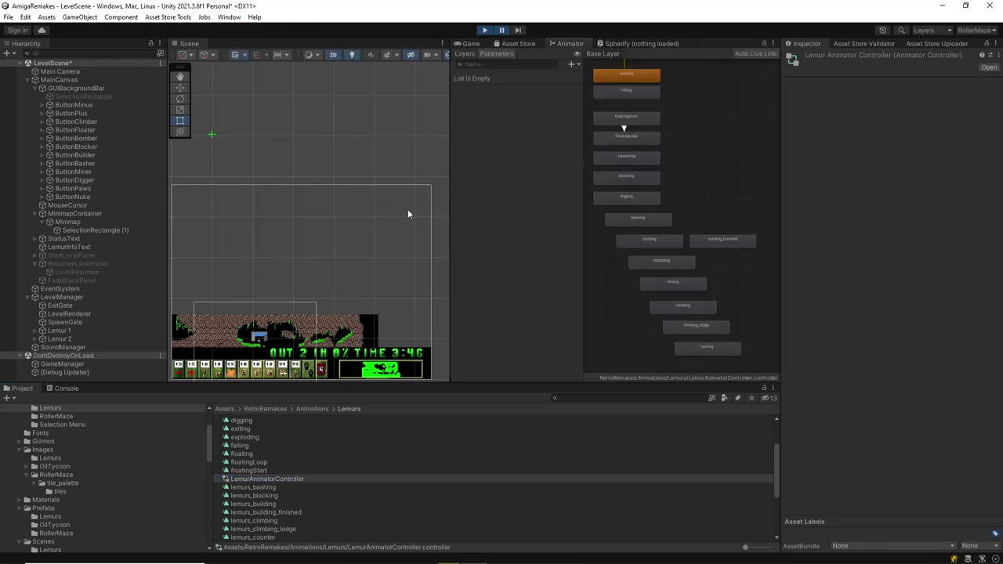
Watch Lemur 1's live animation state in the graph, then pause the game
left_click(502, 29)
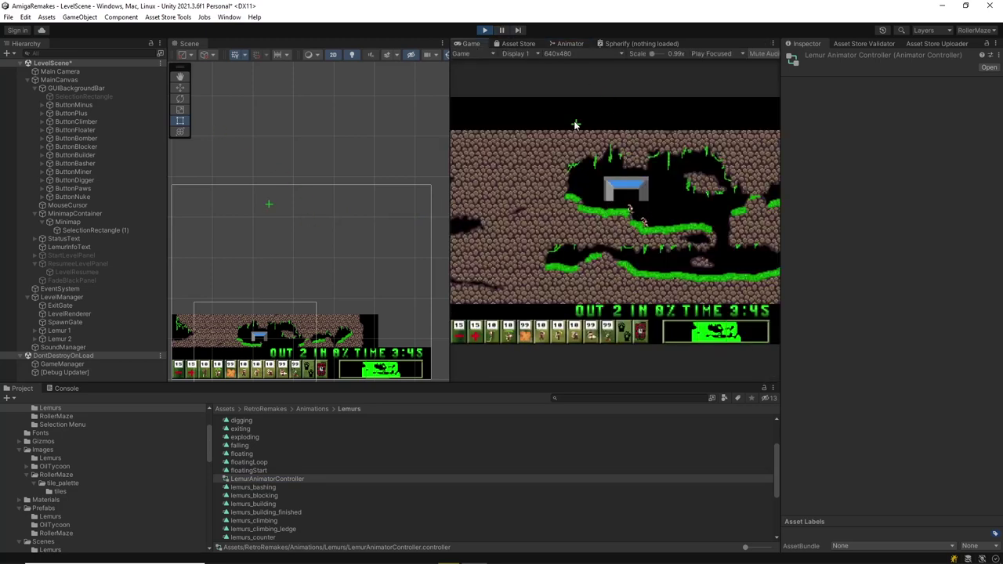
left_click(580, 44)
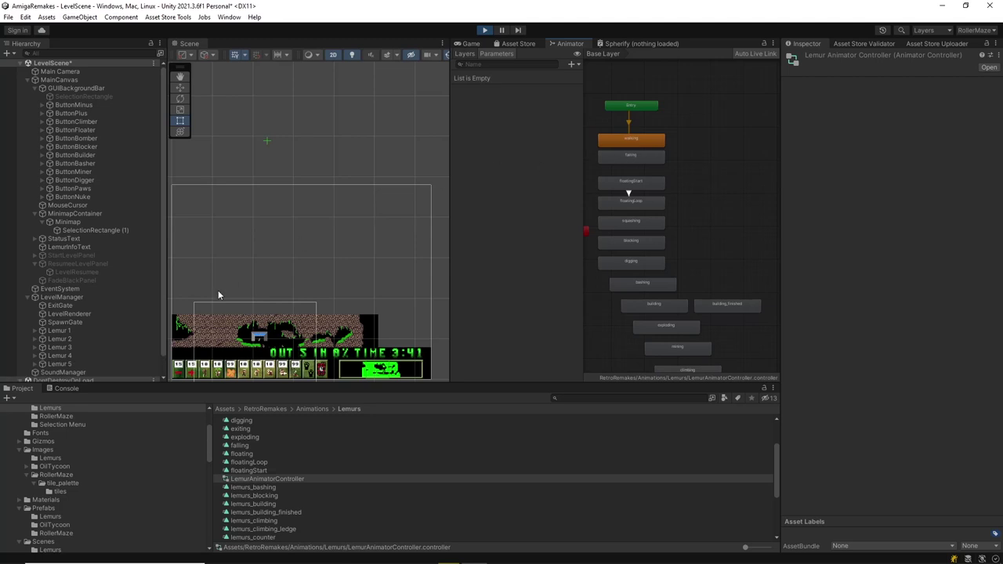
left_click(60, 330)
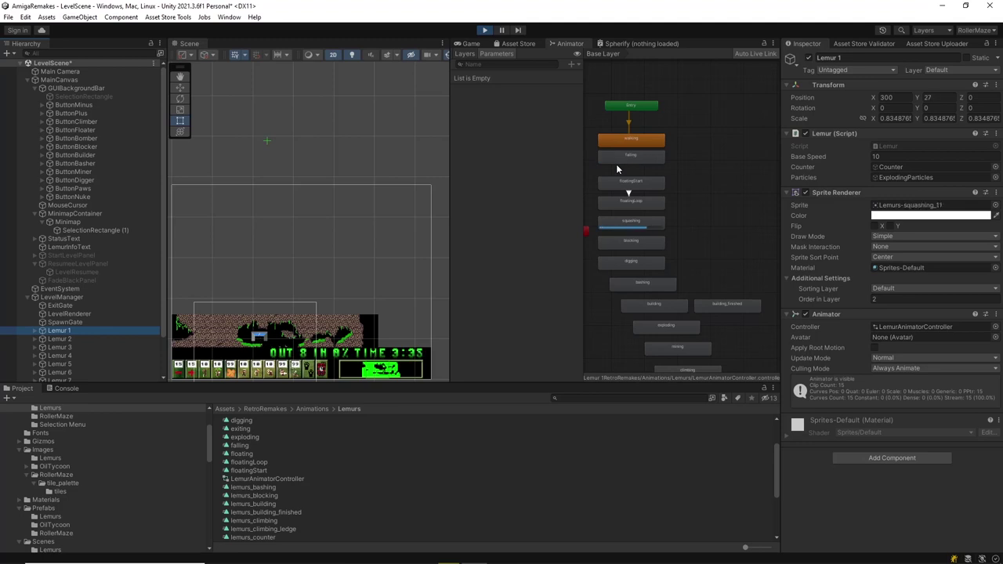
left_click(501, 30)
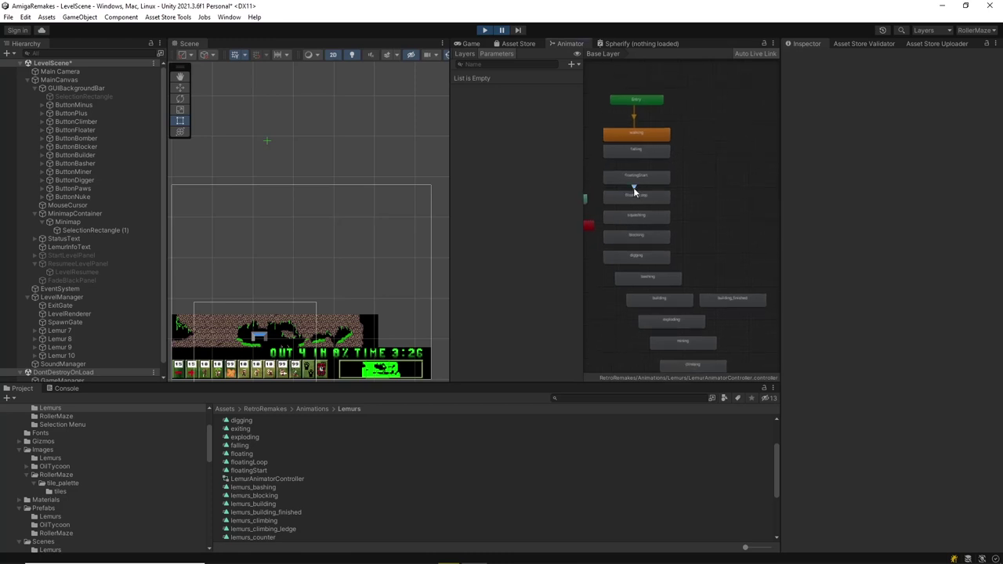
Inspect the floatingStart-to-floatingLoop transition and the squashing state with its lemurs_squashing motion
left_click(633, 187)
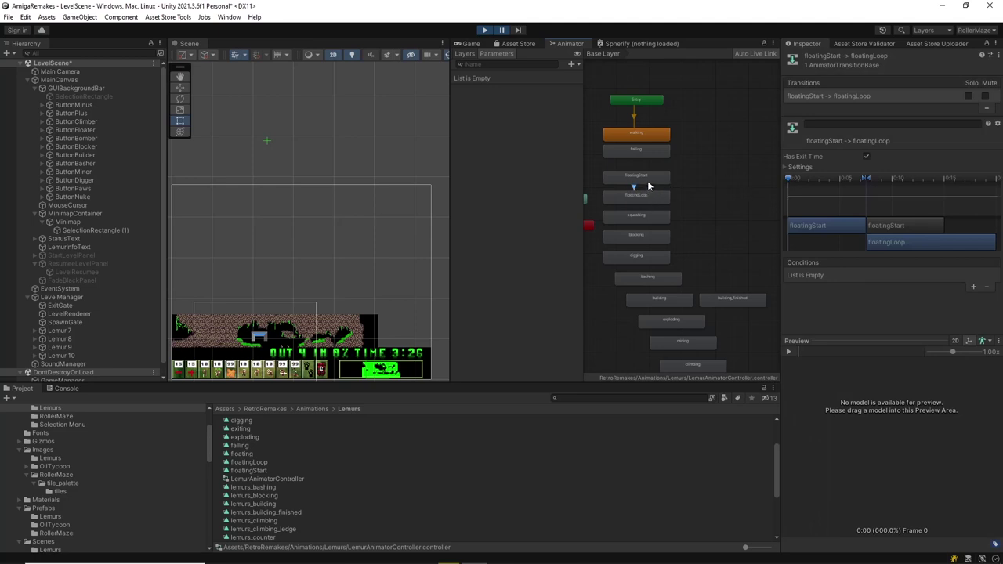
middle_click_drag(697, 225, 697, 185)
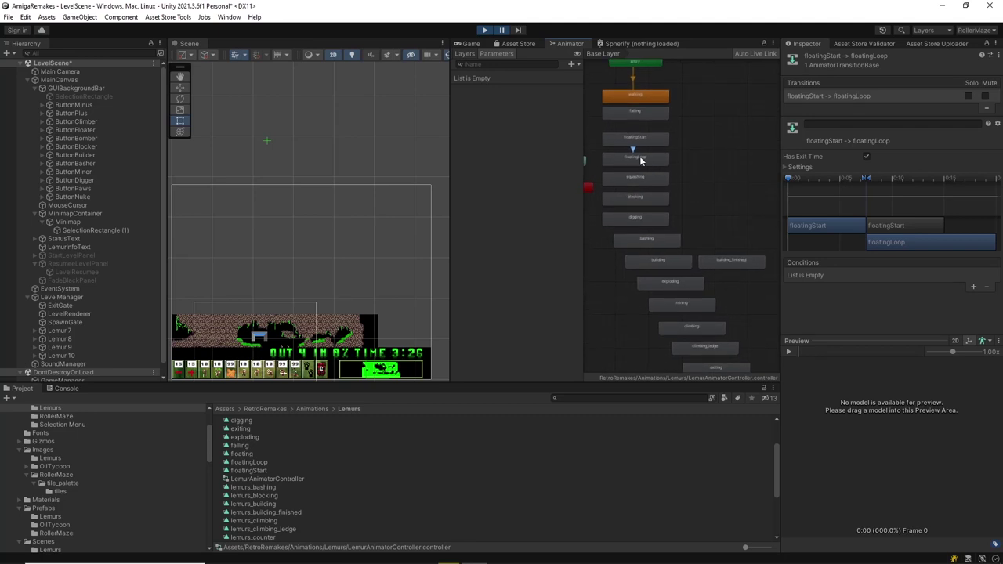
left_click(633, 179)
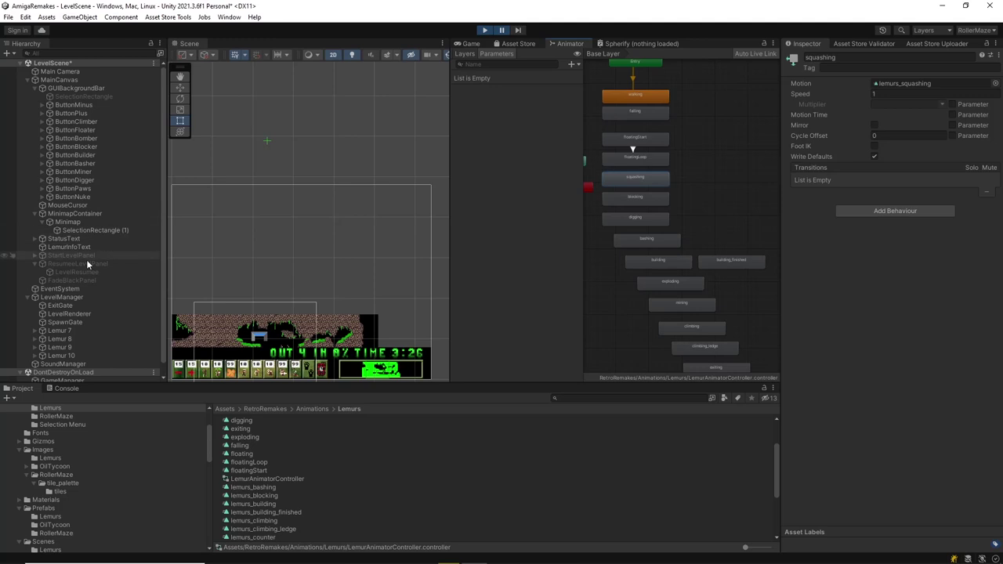
Select LevelManager to show its Lemur prefab, gates, 4 max spawns per second and WALKER settings
left_click(72, 297)
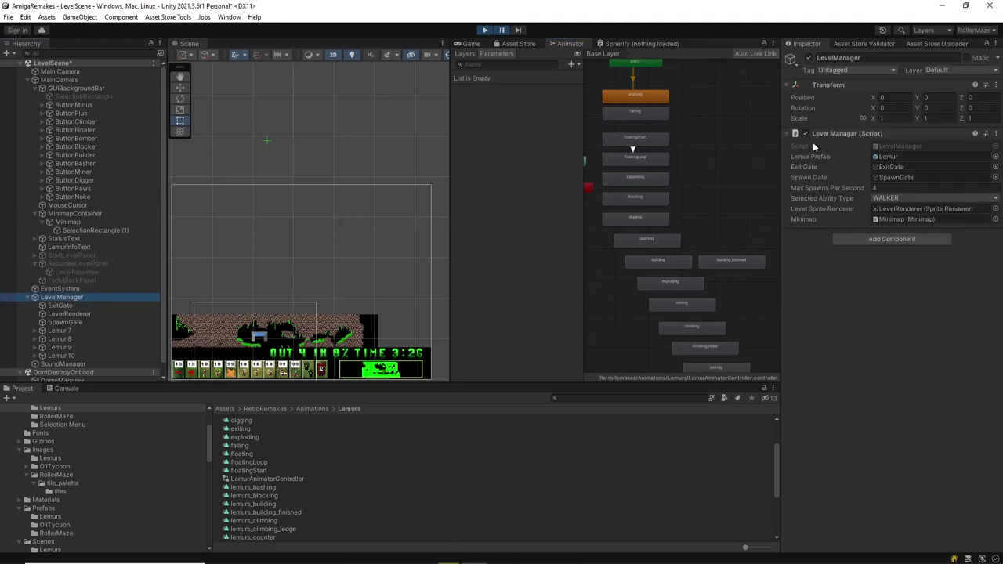